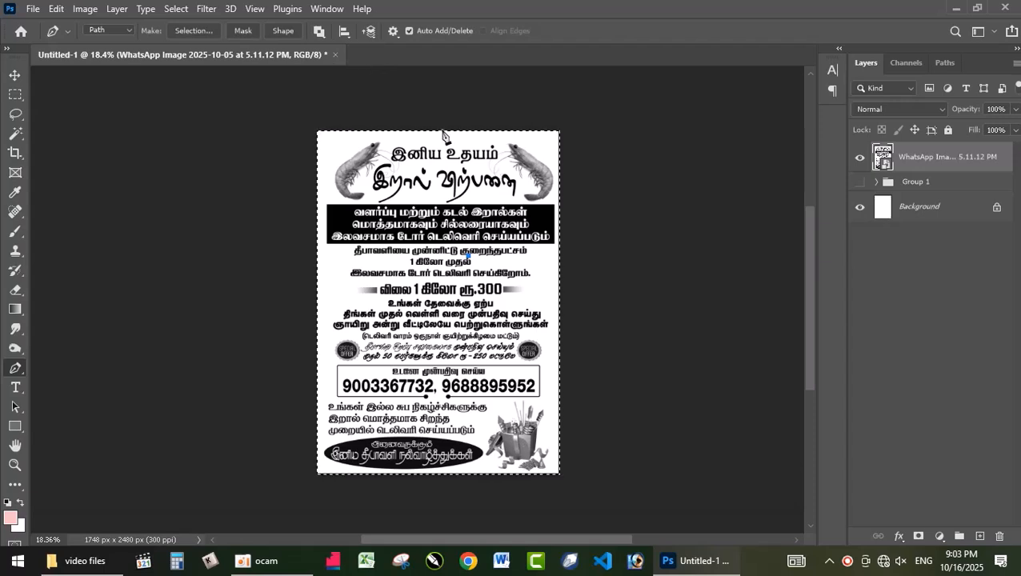
Convert the locked Background into a regular layer with the default name and settings
click(945, 215)
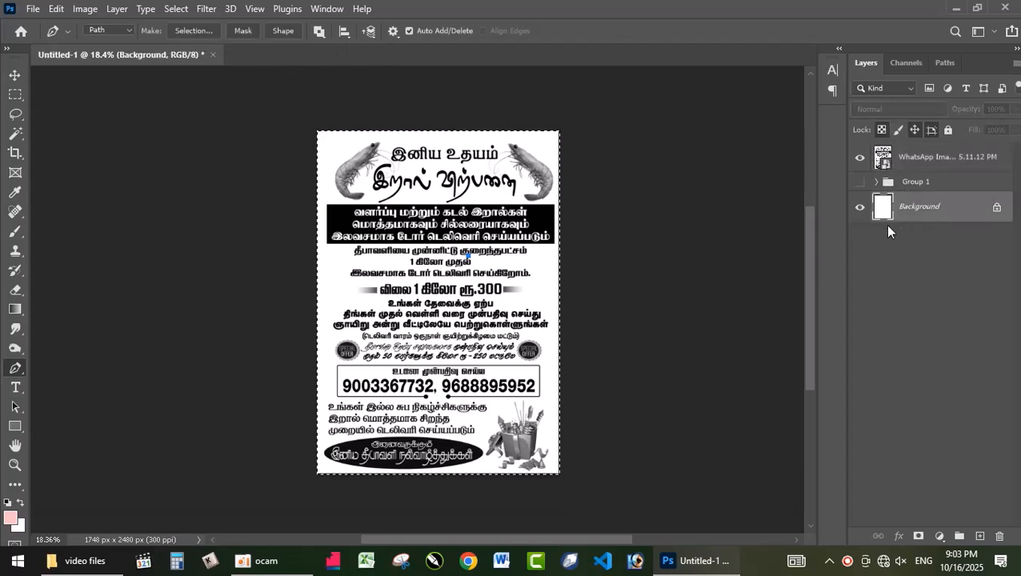
click(347, 33)
click(573, 84)
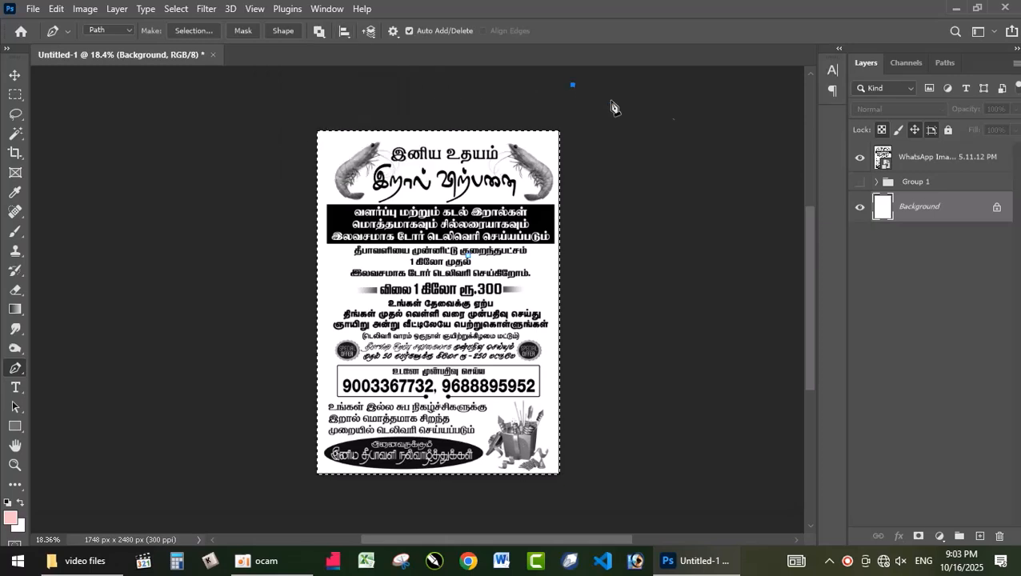
double_click(981, 210)
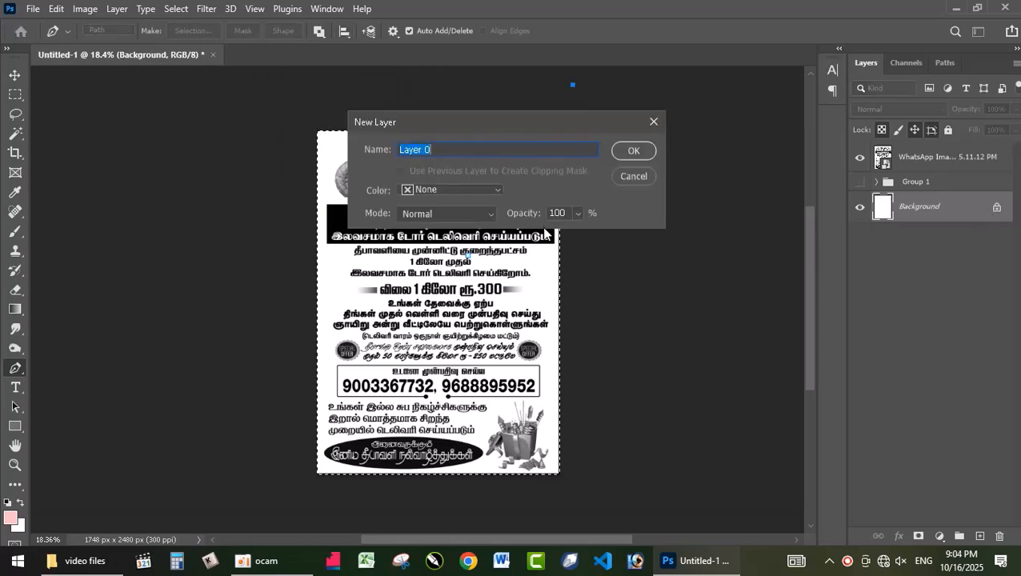
click(632, 176)
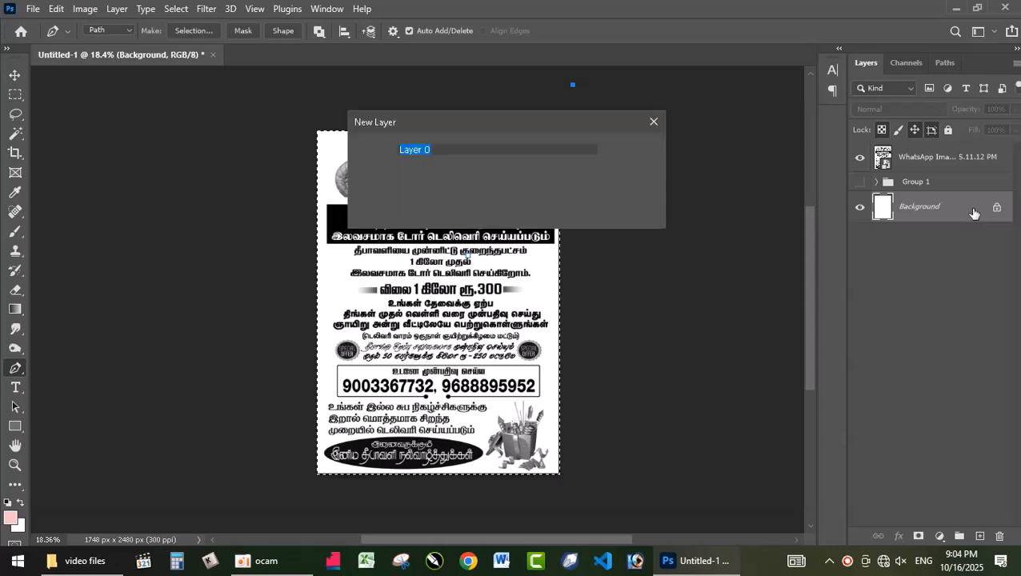
key(Return)
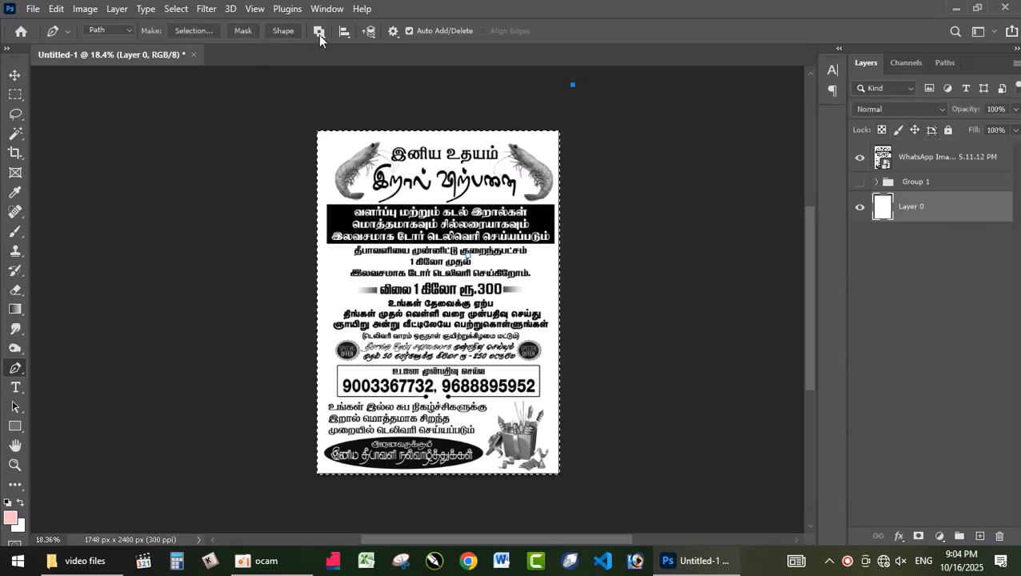
click(345, 34)
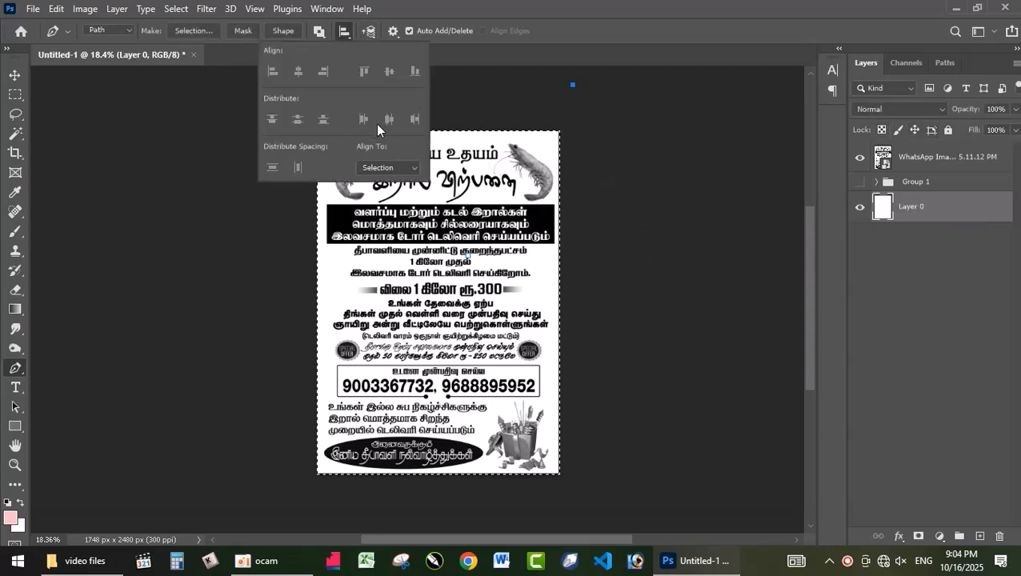
click(410, 169)
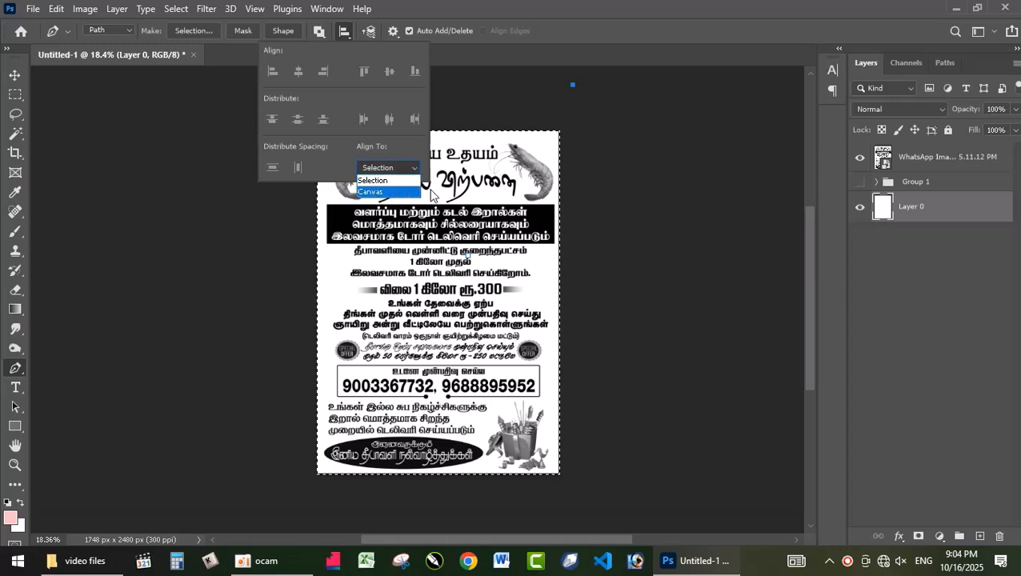
click(487, 202)
click(129, 35)
click(120, 50)
Rasterize the WhatsApp Image poster layer so that it is no longer a smart object
click(970, 158)
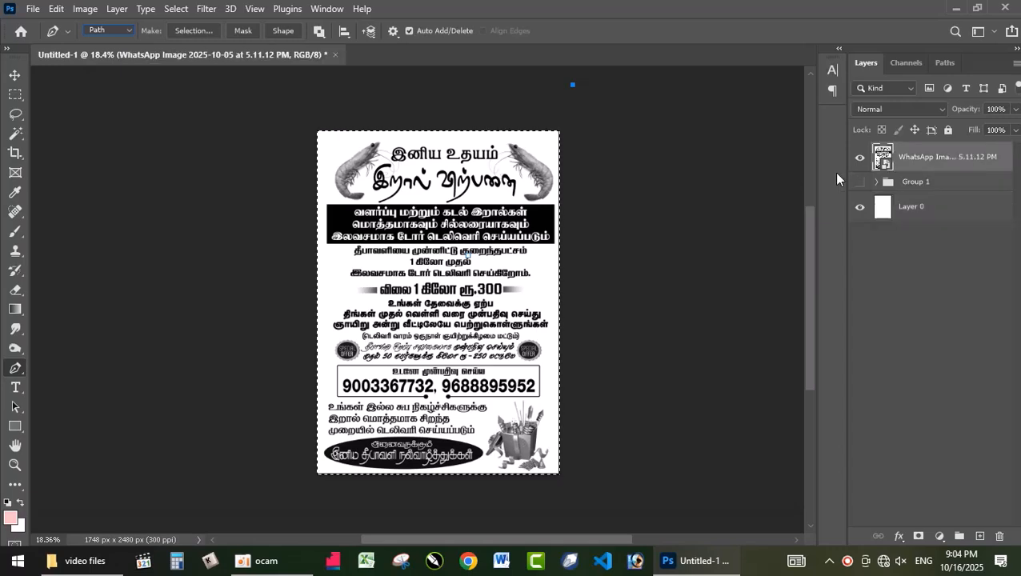
click(344, 30)
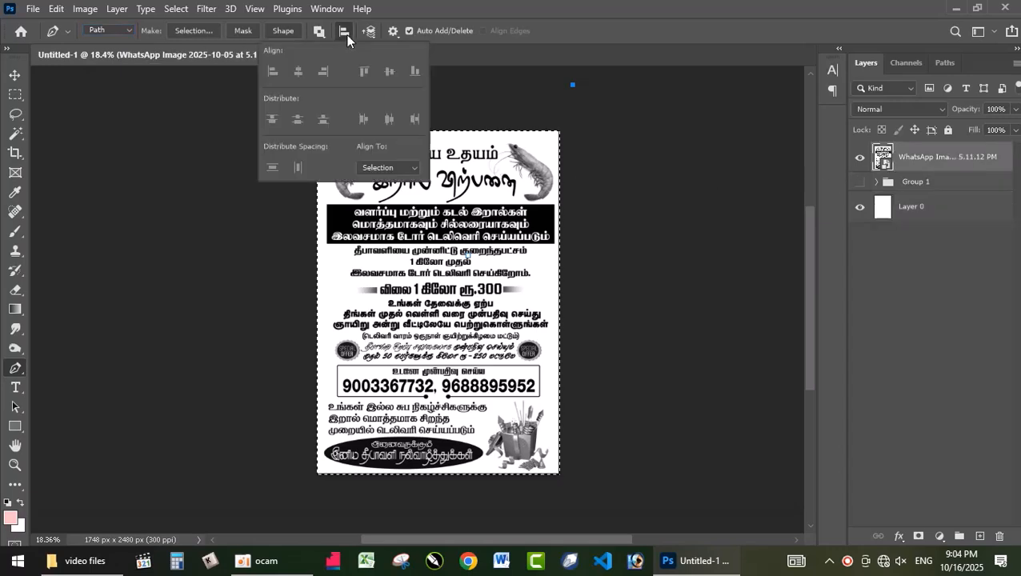
click(494, 183)
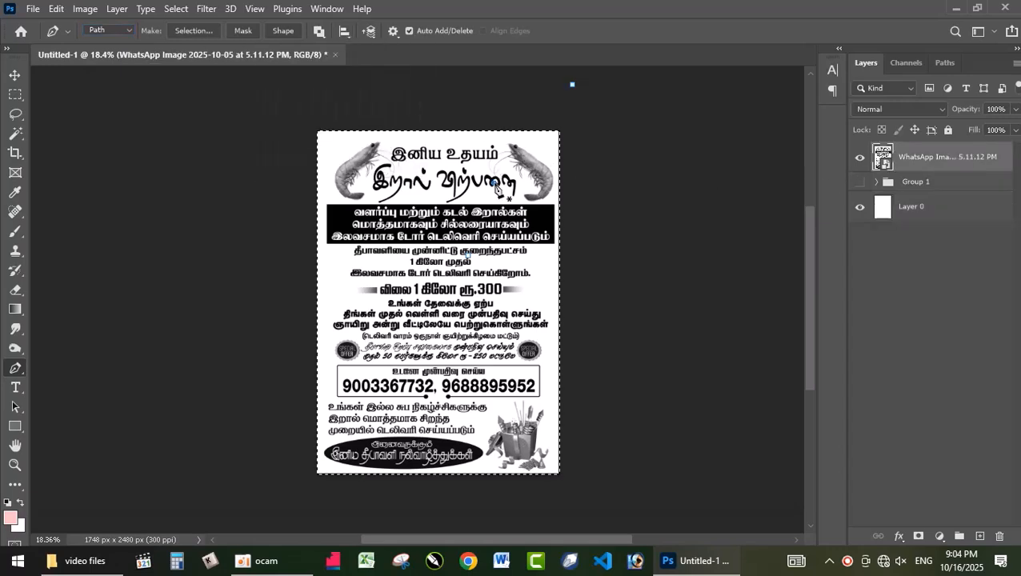
double_click(882, 158)
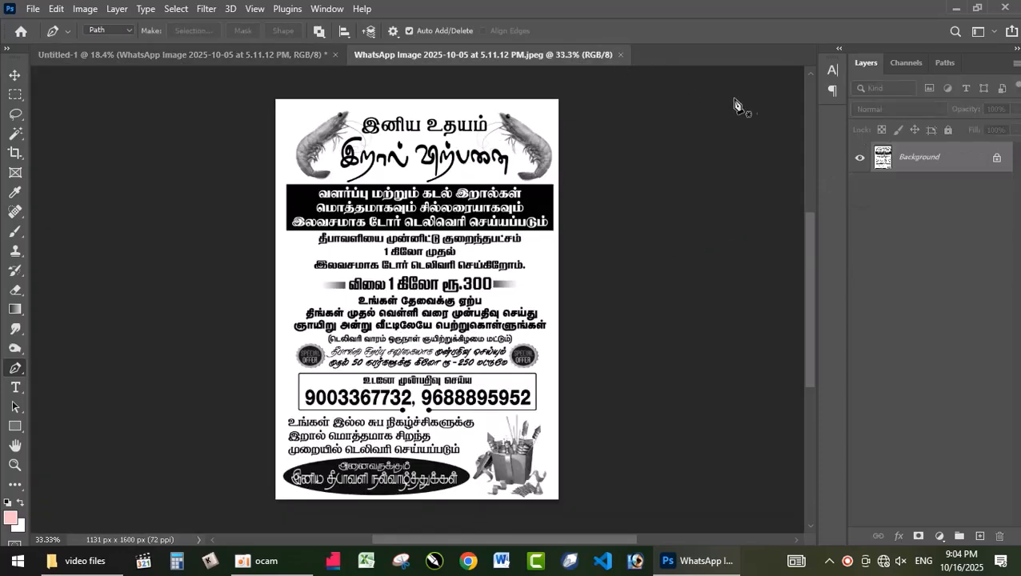
click(621, 54)
right_click(954, 160)
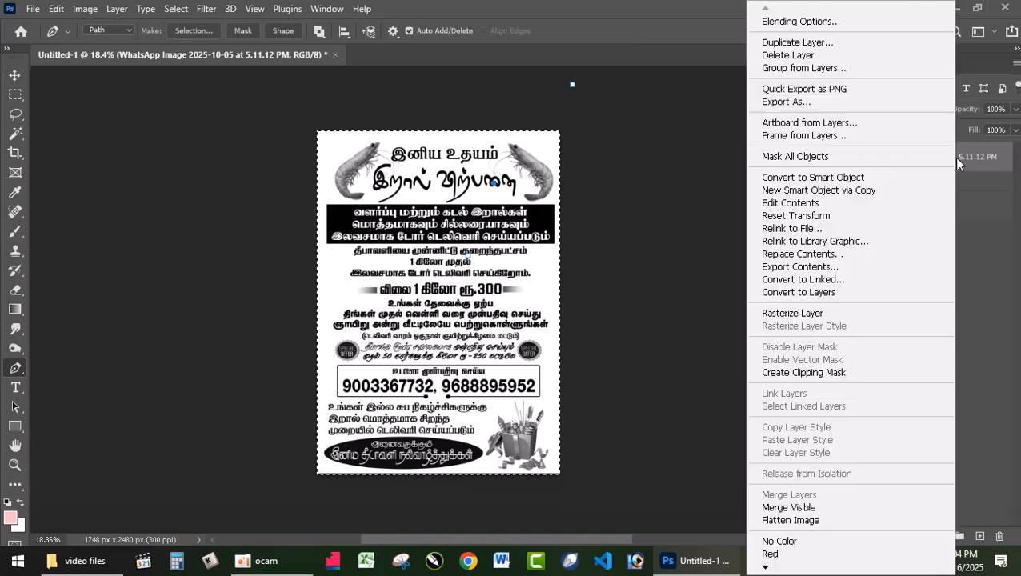
click(839, 313)
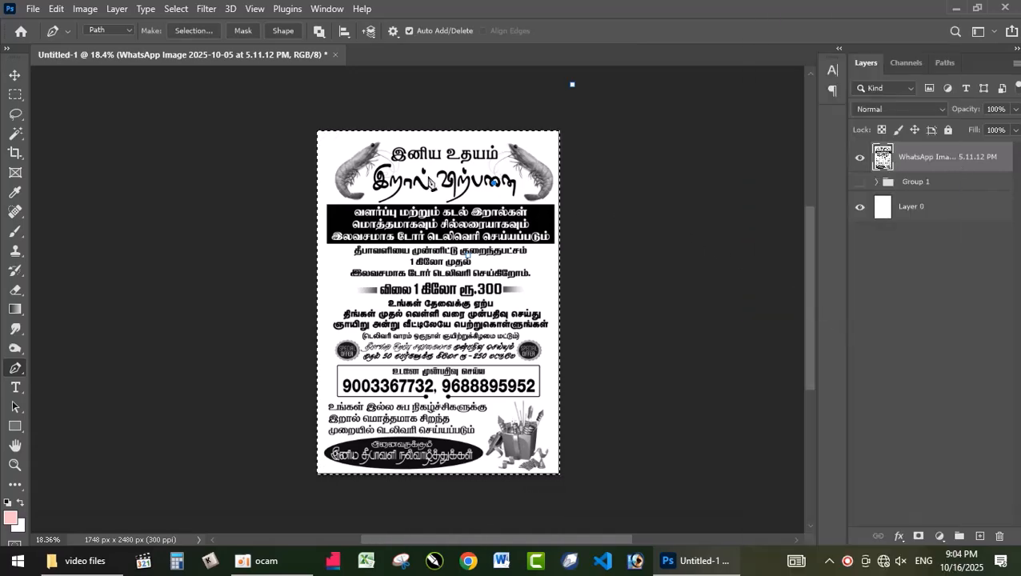
click(344, 31)
key(ctrl+shift+i)
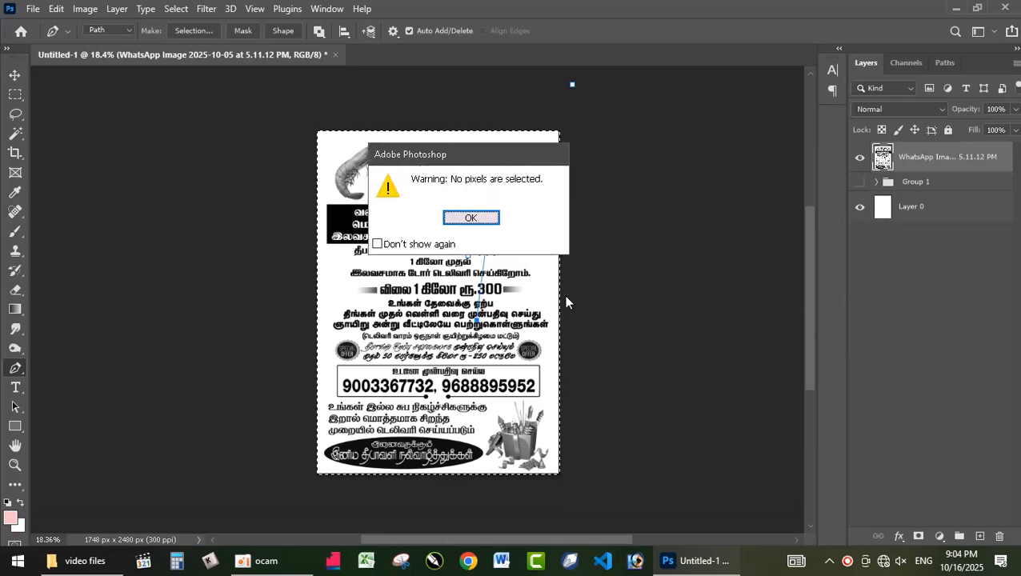
click(472, 219)
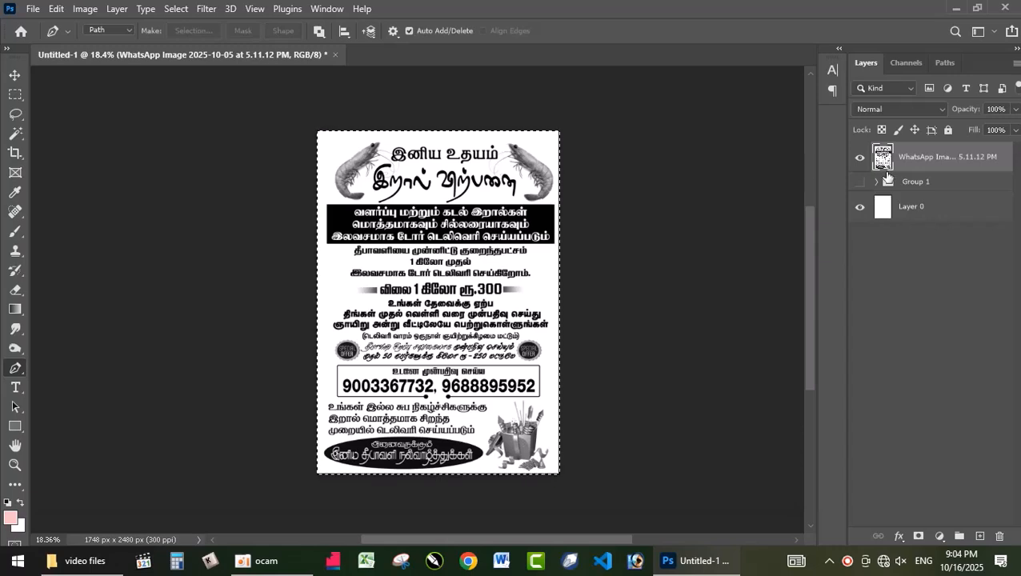
click(345, 30)
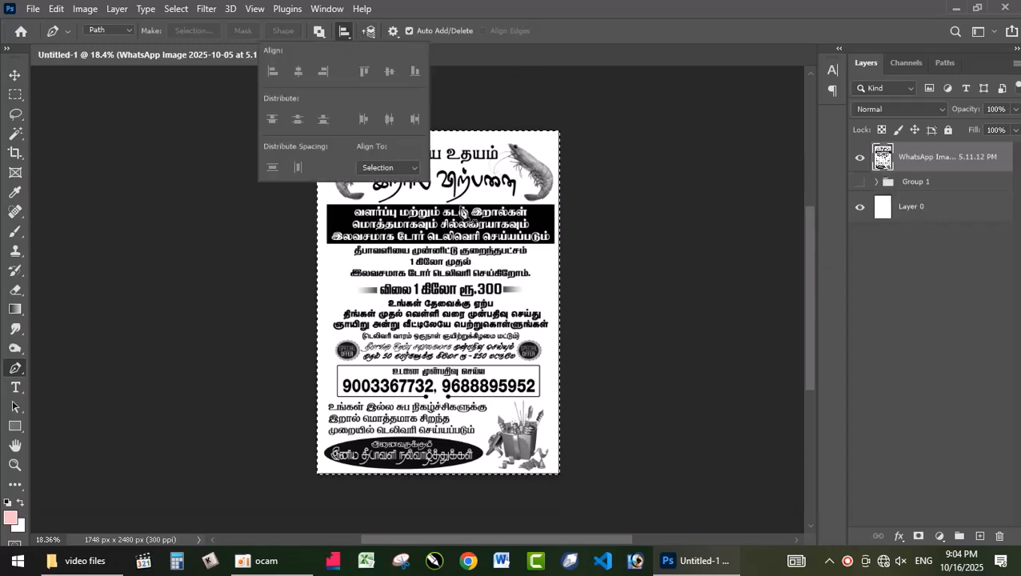
click(470, 209)
Switch to the Move tool and clear the selection around the whole canvas
click(14, 74)
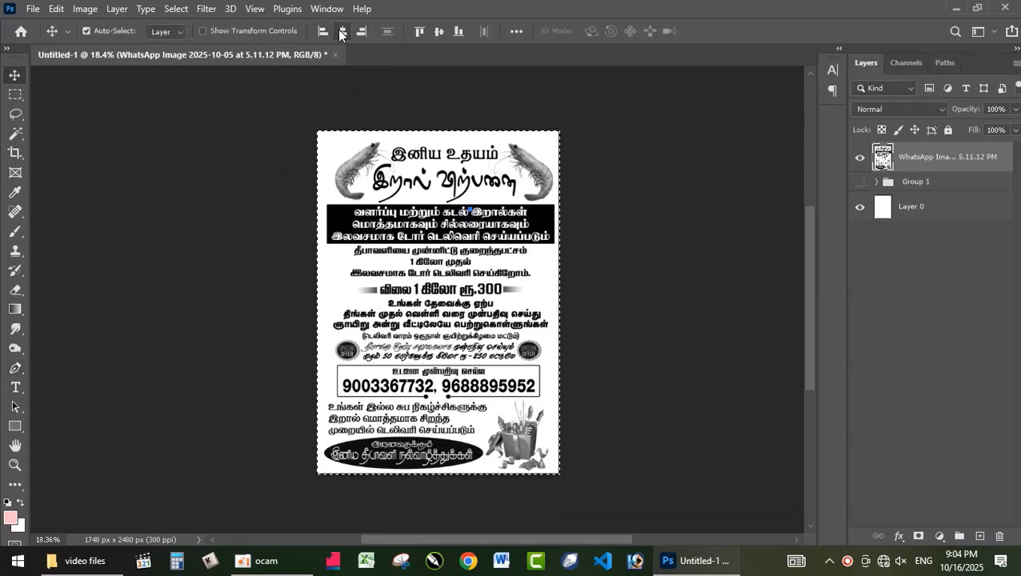
key(ctrl+d)
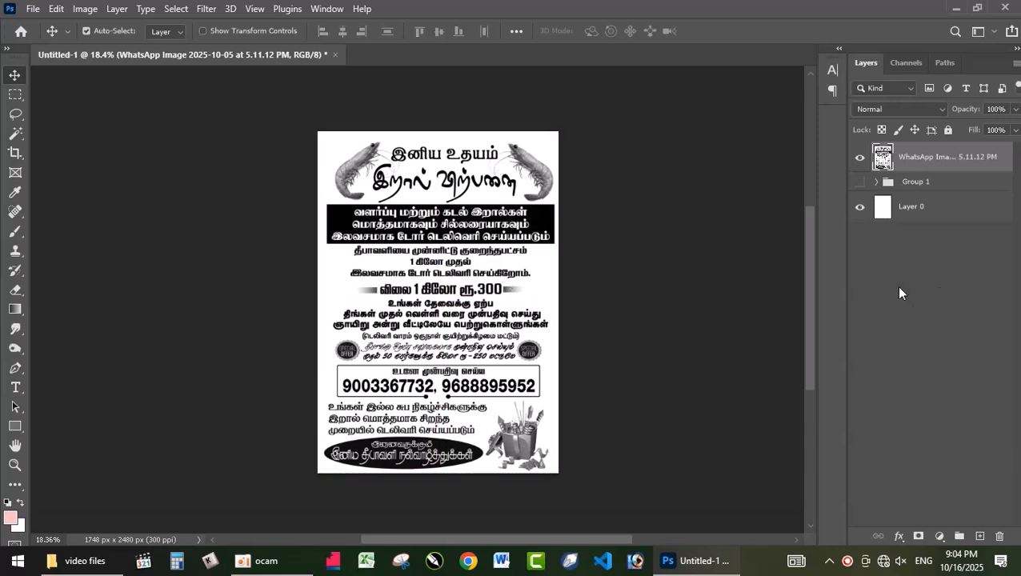
Preview the poster layer at 50% opacity, inspect it up close, and restore its opacity to 100%
key(5)
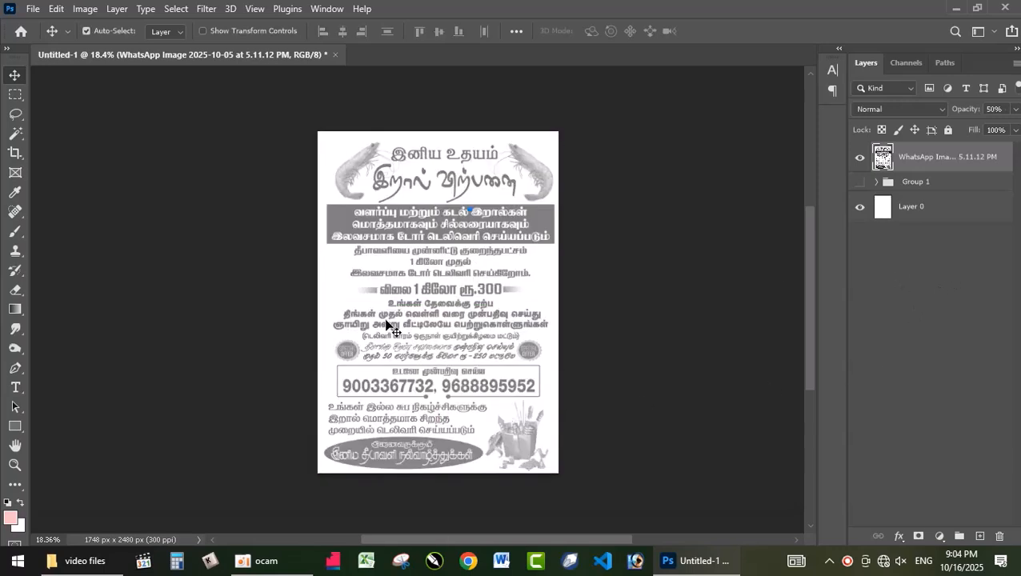
scroll(412, 256, up, 5)
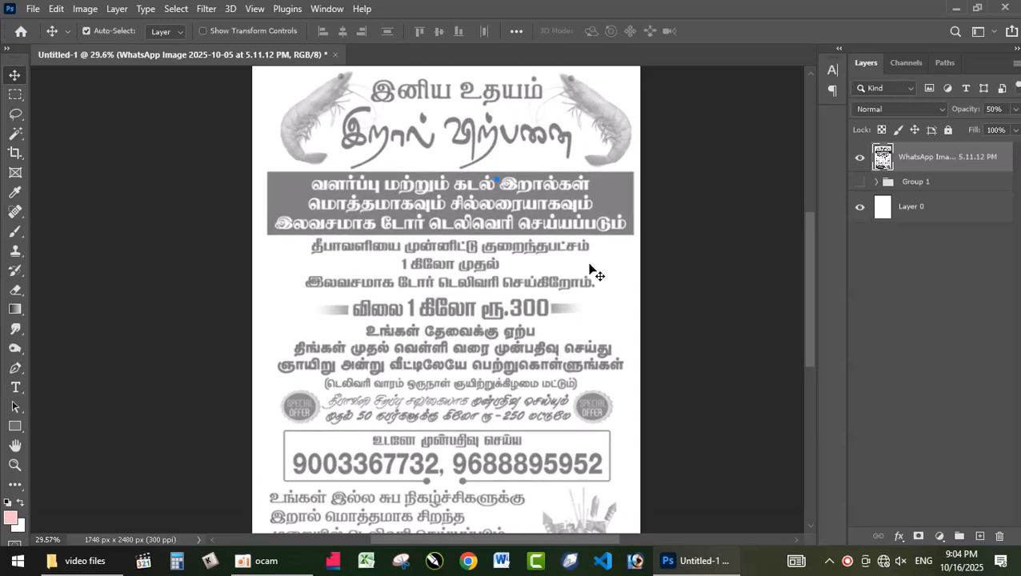
scroll(810, 302, up, 2)
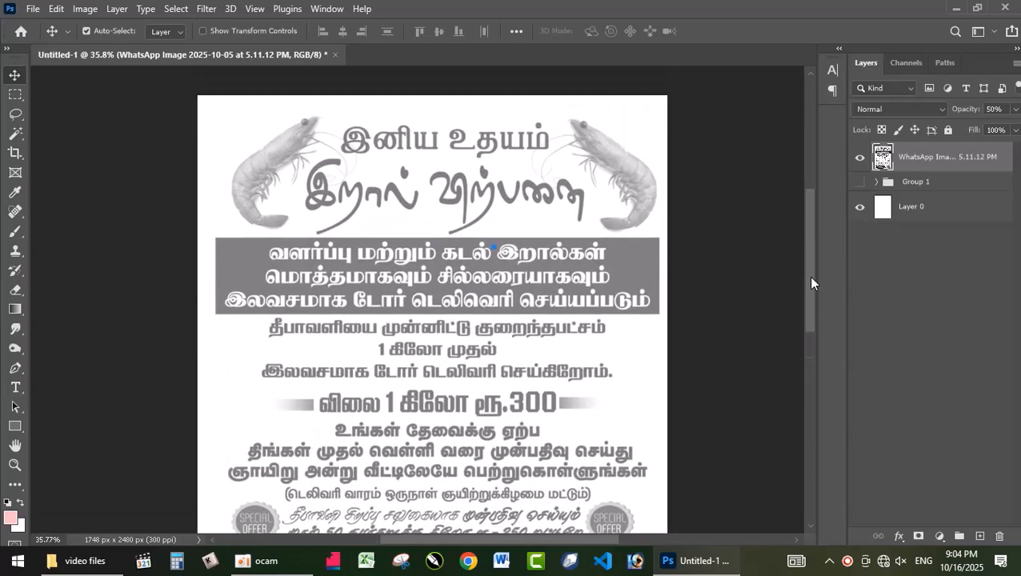
scroll(588, 328, down, 2)
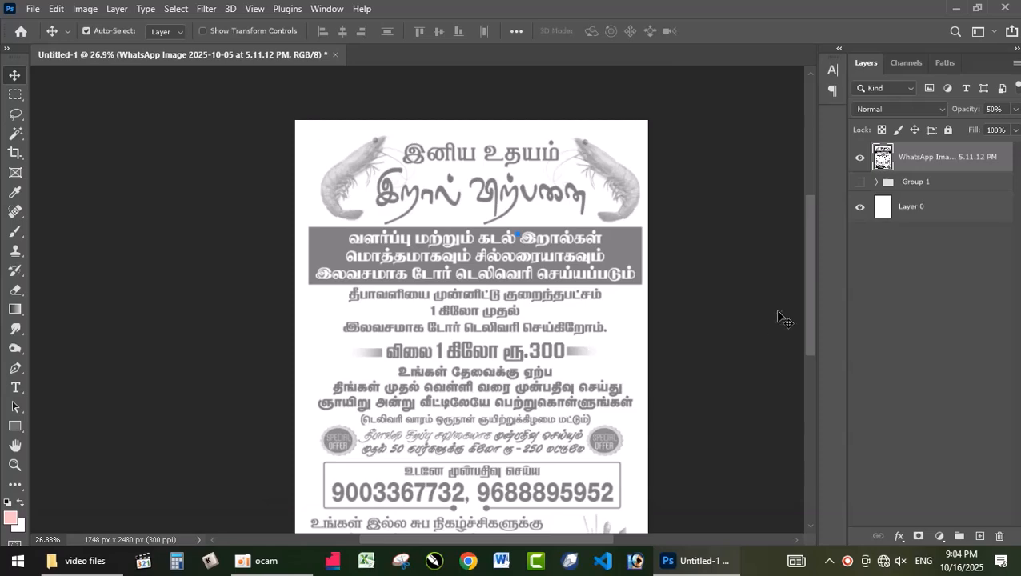
scroll(806, 302, down, 2)
scroll(540, 364, down, 2)
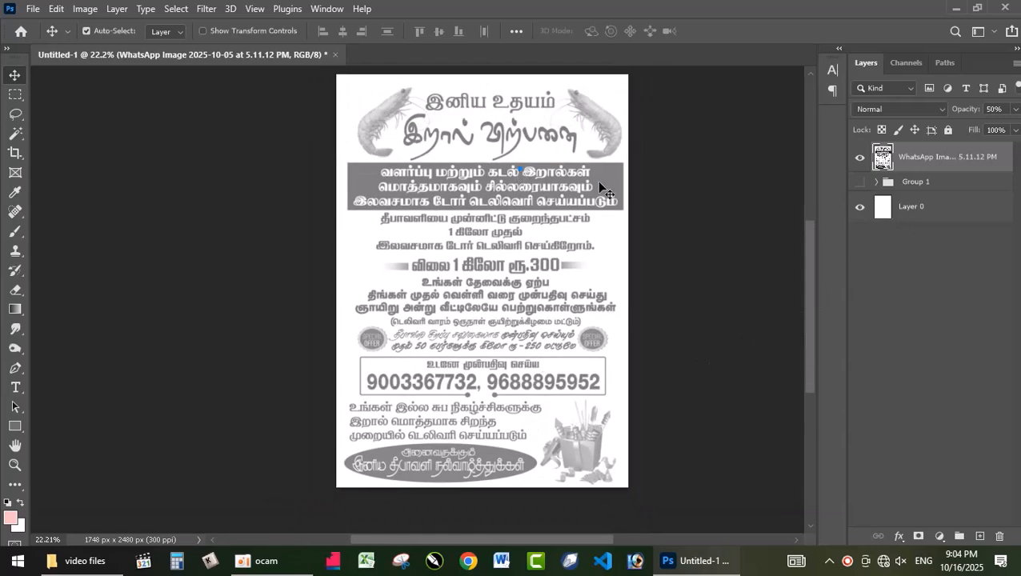
key(0)
key(0)
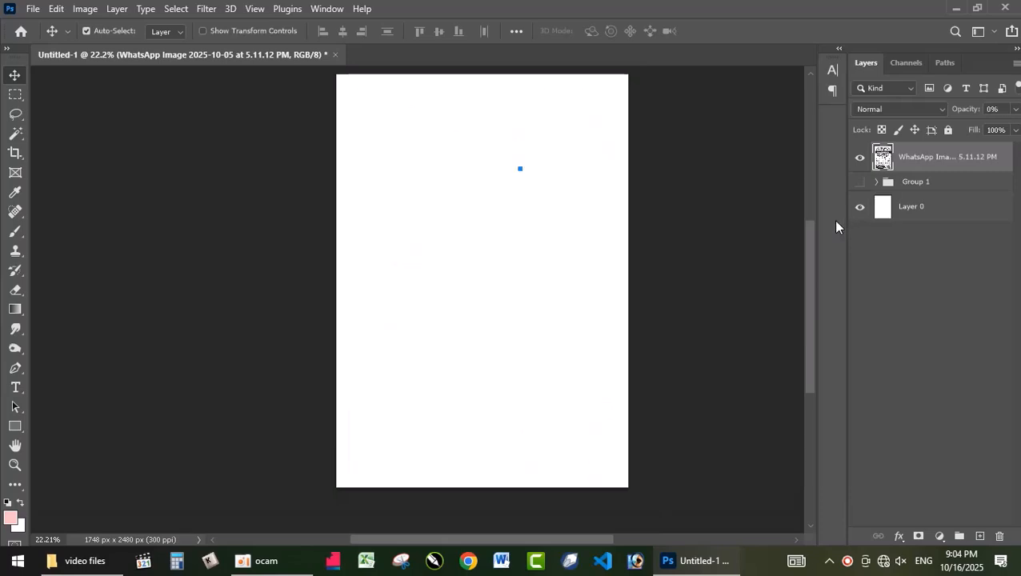
key(0)
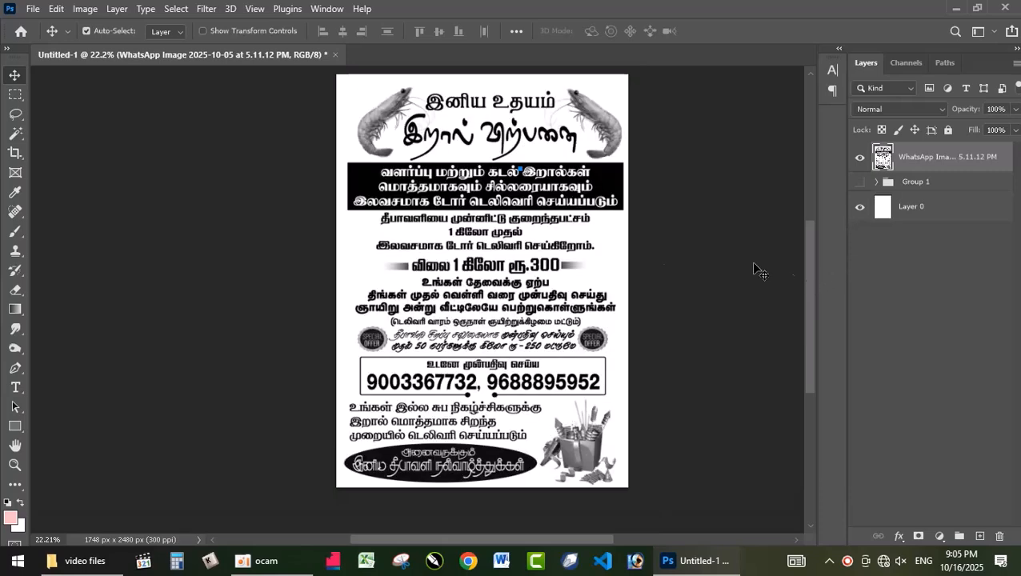
Duplicate the WhatsApp Image poster layer and delete the extra color fill layer above the copy
click(176, 9)
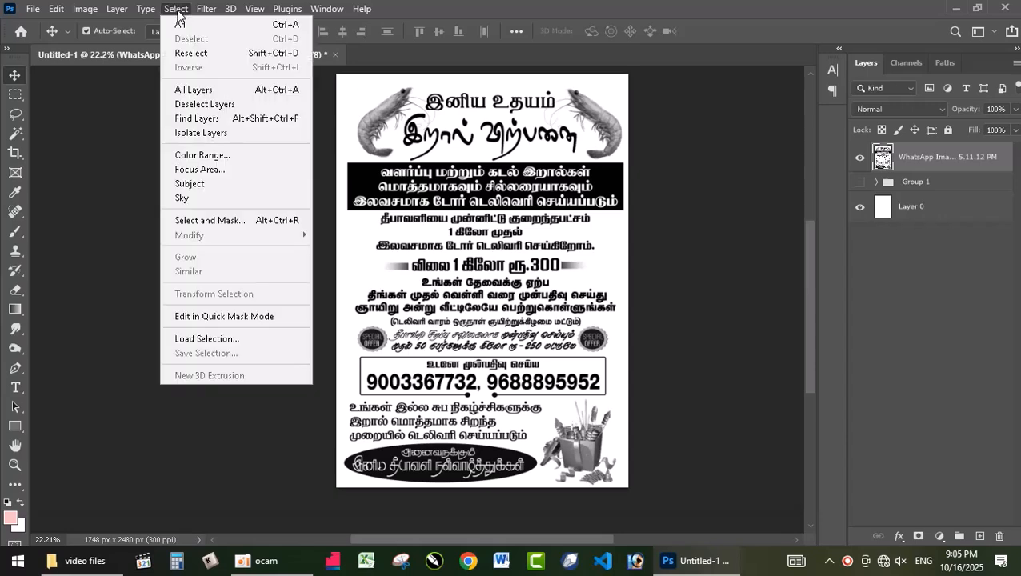
click(484, 200)
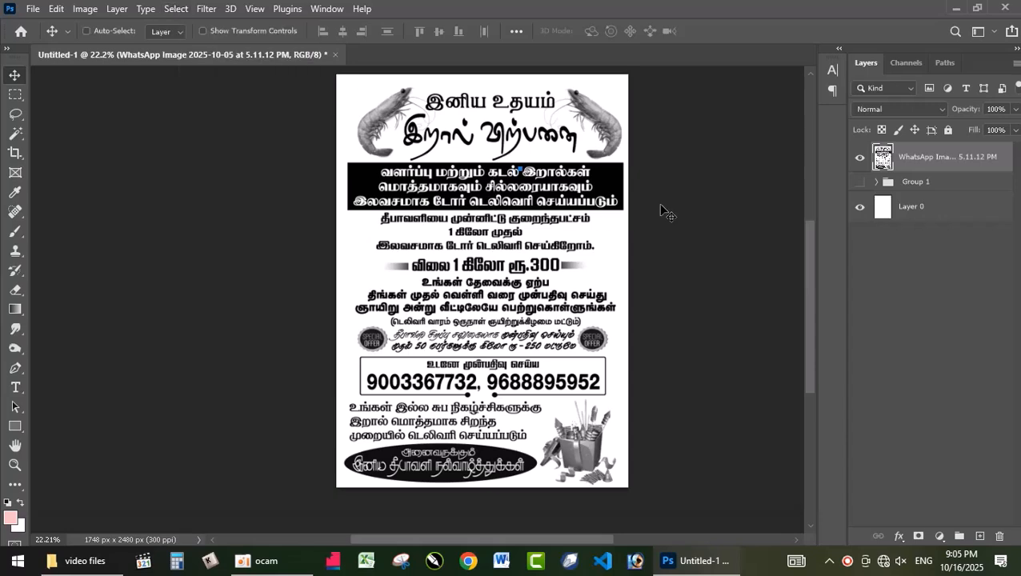
key(ctrl+F2)
click(450, 219)
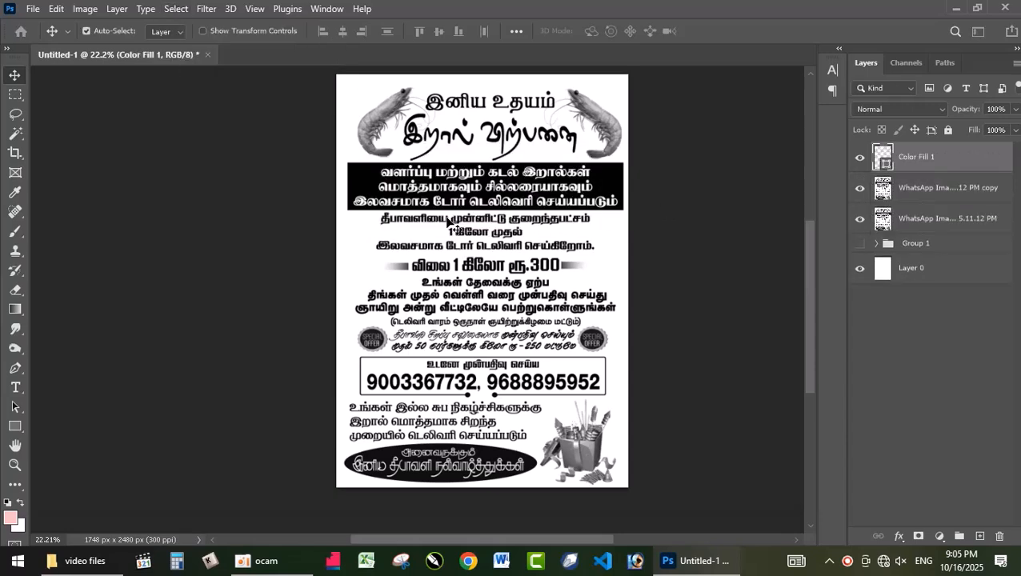
key(Delete)
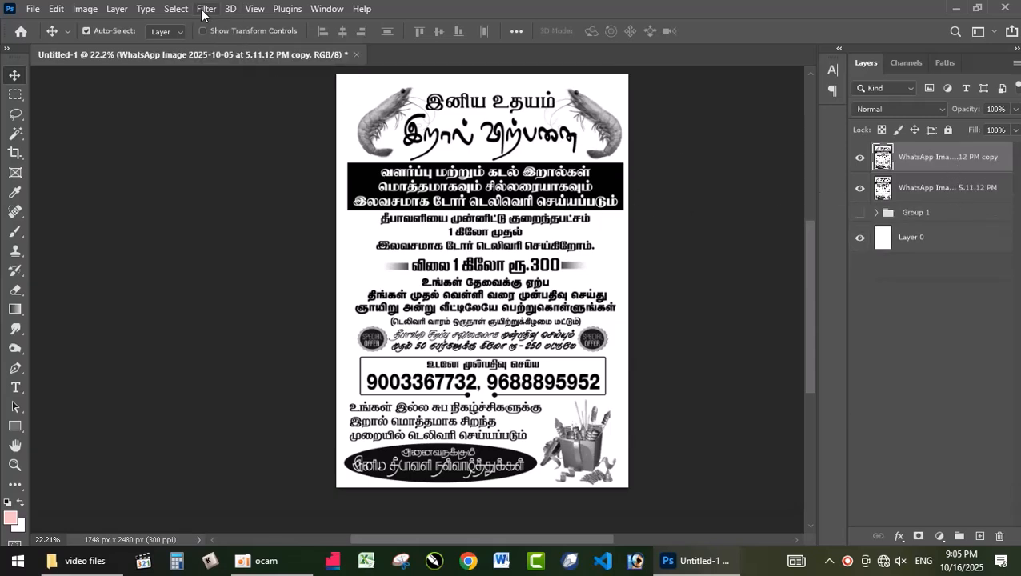
Select the white areas of the poster copy with Color Range, using Sampled Colors and a Fuzziness of 137
click(176, 8)
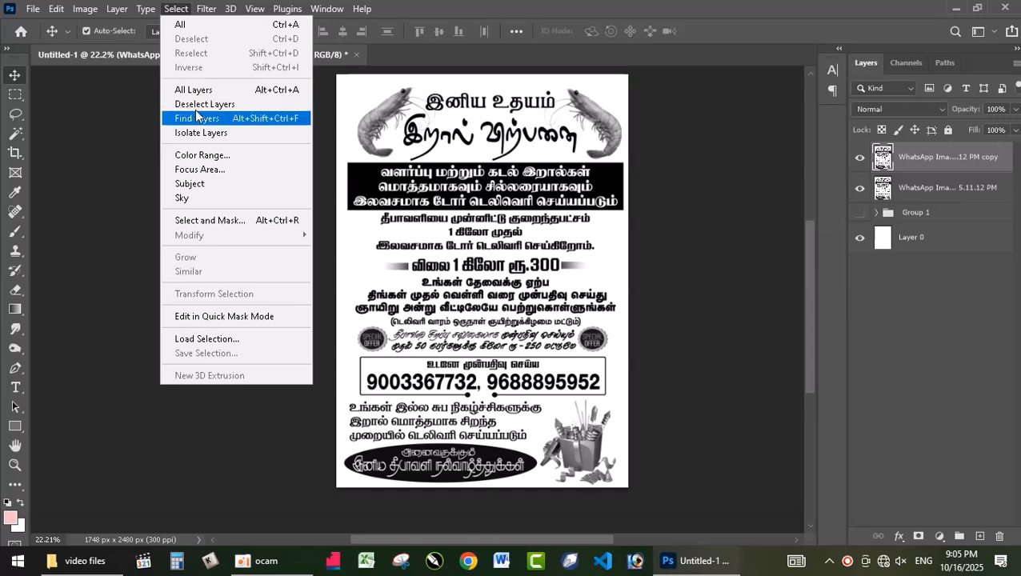
click(202, 155)
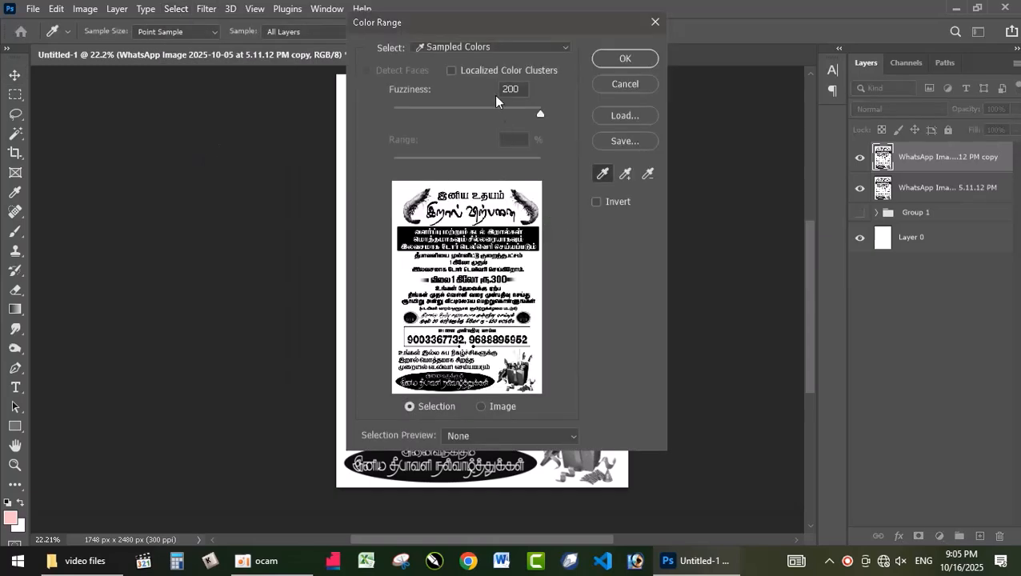
drag(538, 14, 743, 35)
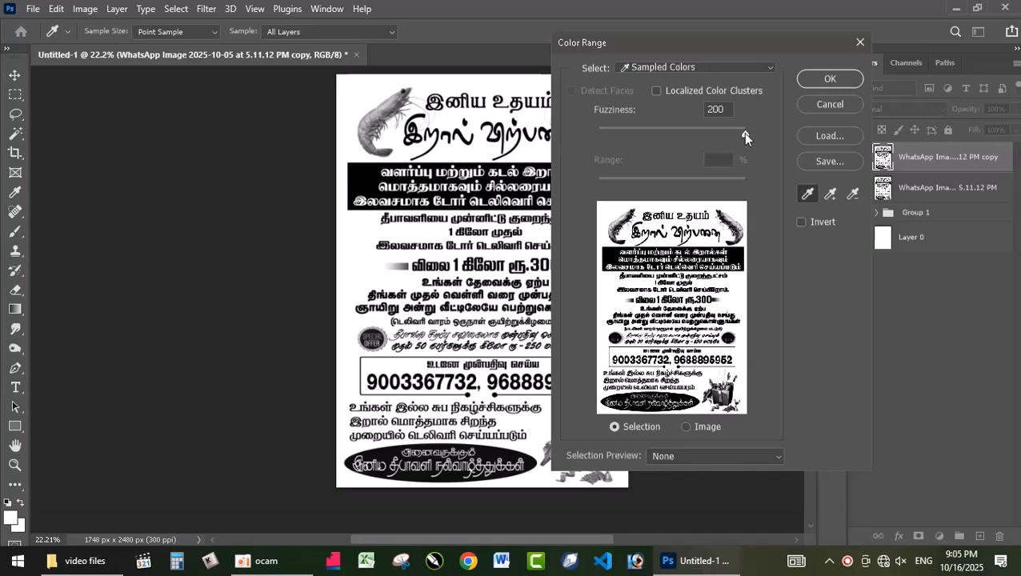
drag(670, 136, 695, 138)
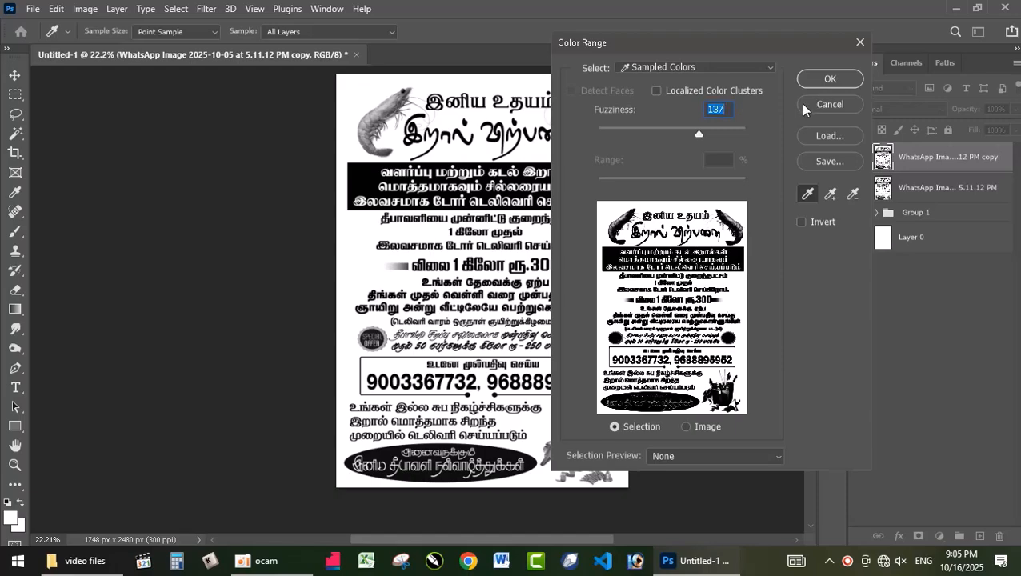
click(839, 83)
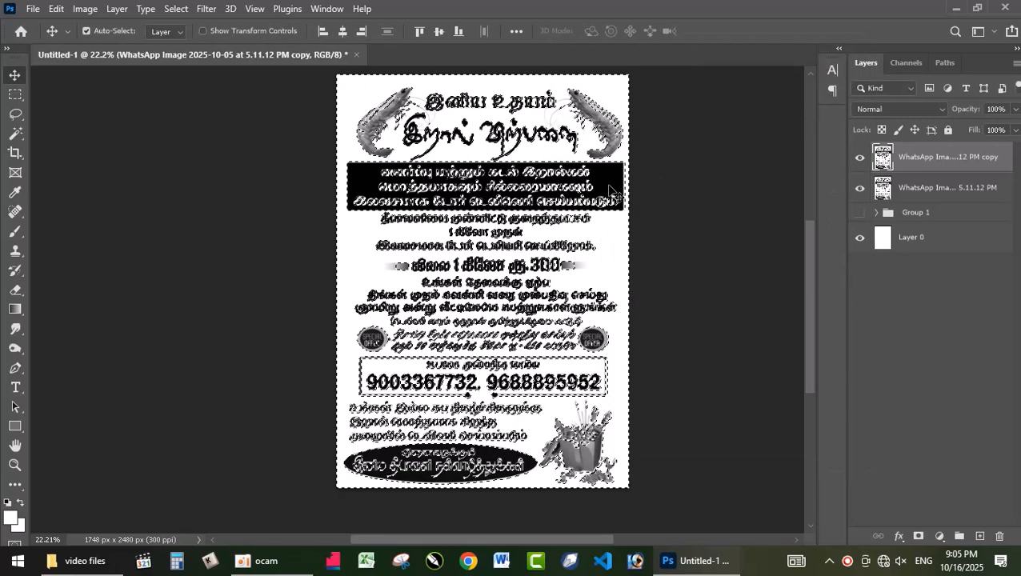
scroll(469, 396, up, 1)
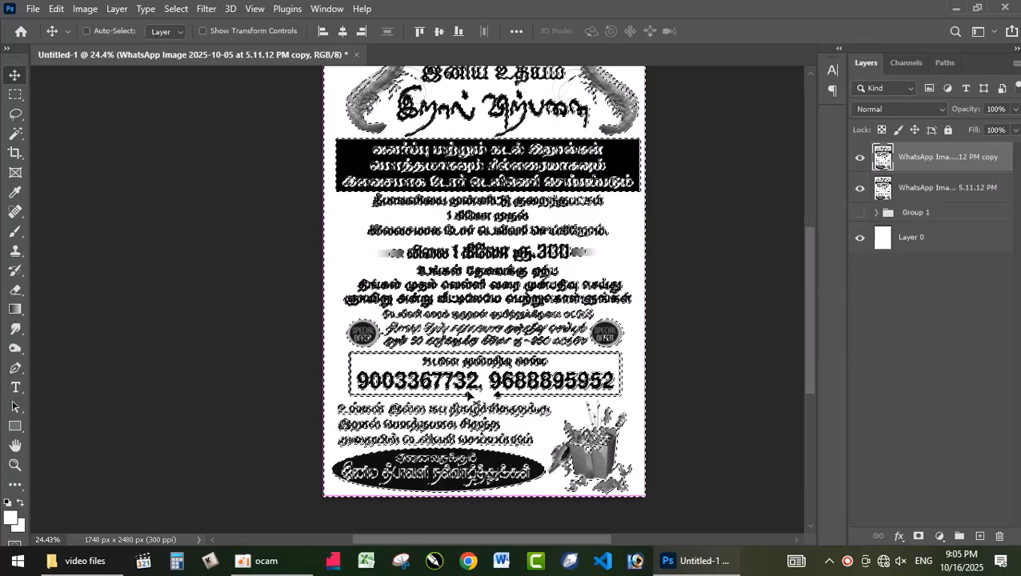
Inspect the white-area selection up close around the poster's text and offer badge, and clear the selection
key(ctrl+plus)
key(ctrl+plus)
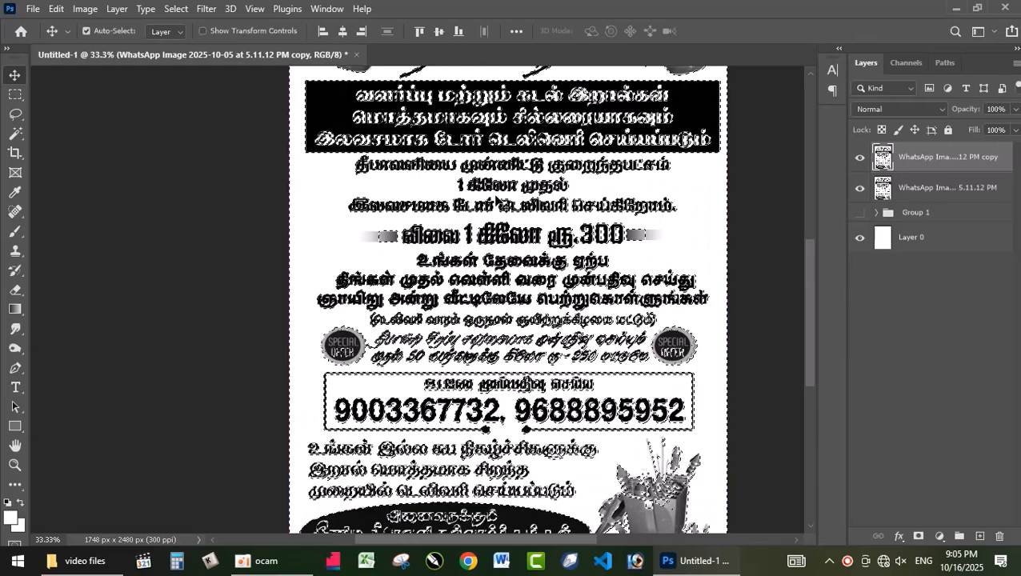
key(ctrl+plus)
key(ctrl+plus)
key(ctrl+plus)
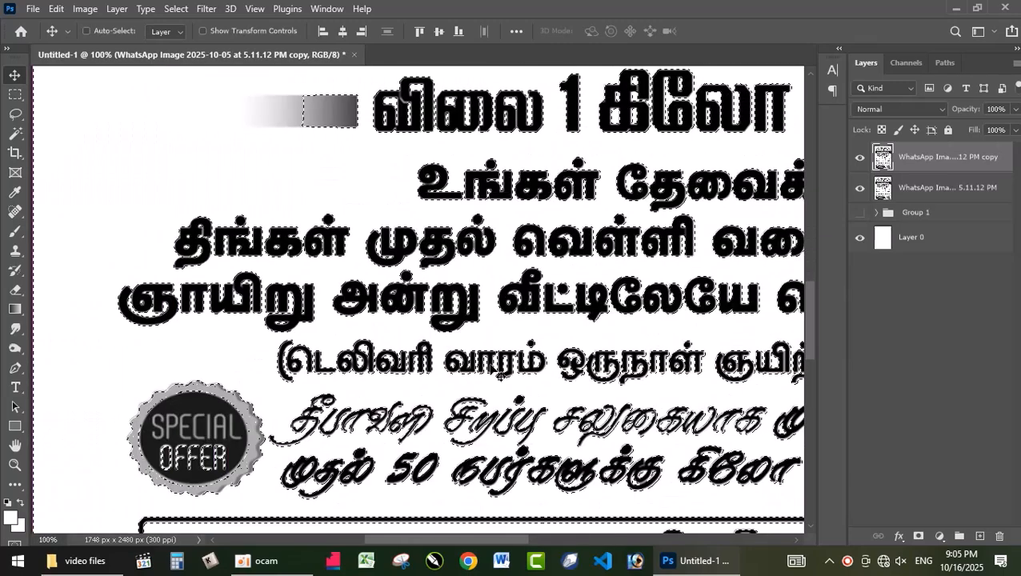
scroll(525, 392, down, 18)
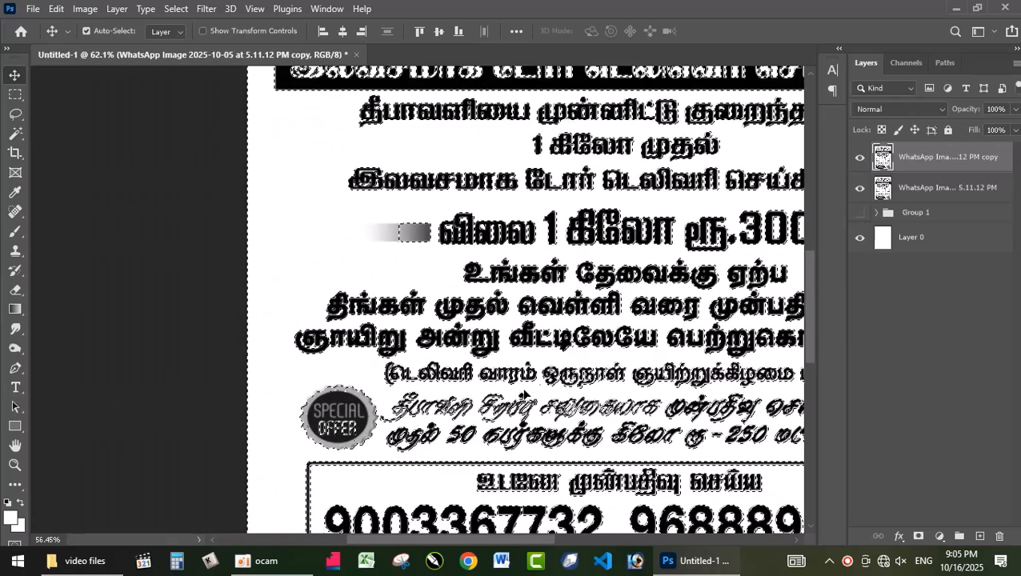
key(ctrl+d)
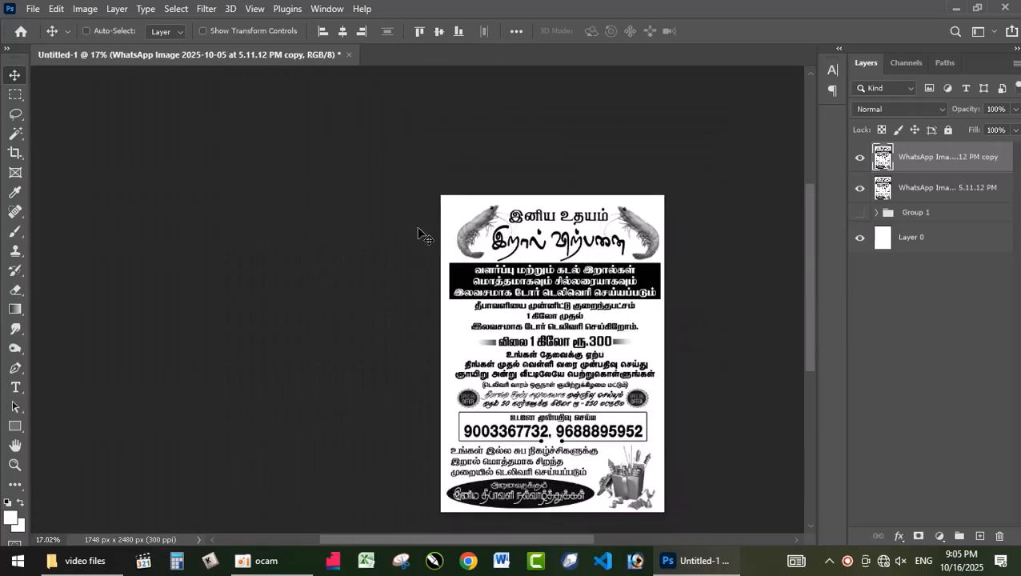
Try a Color Range selection of the poster copy's white areas with a higher Fuzziness of about 183, and clear it
scroll(607, 322, up, 4)
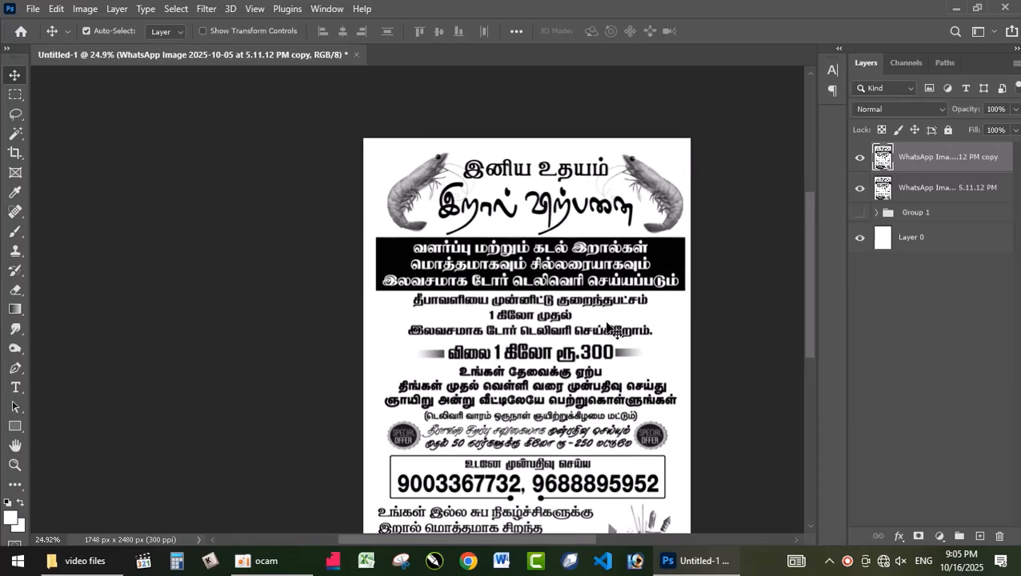
scroll(607, 322, up, 2)
click(176, 9)
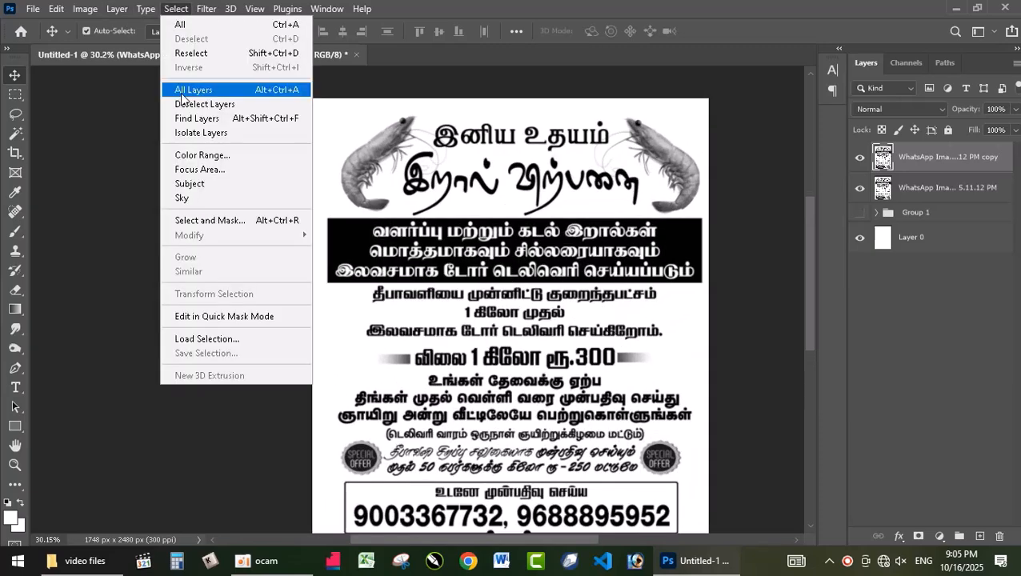
click(206, 155)
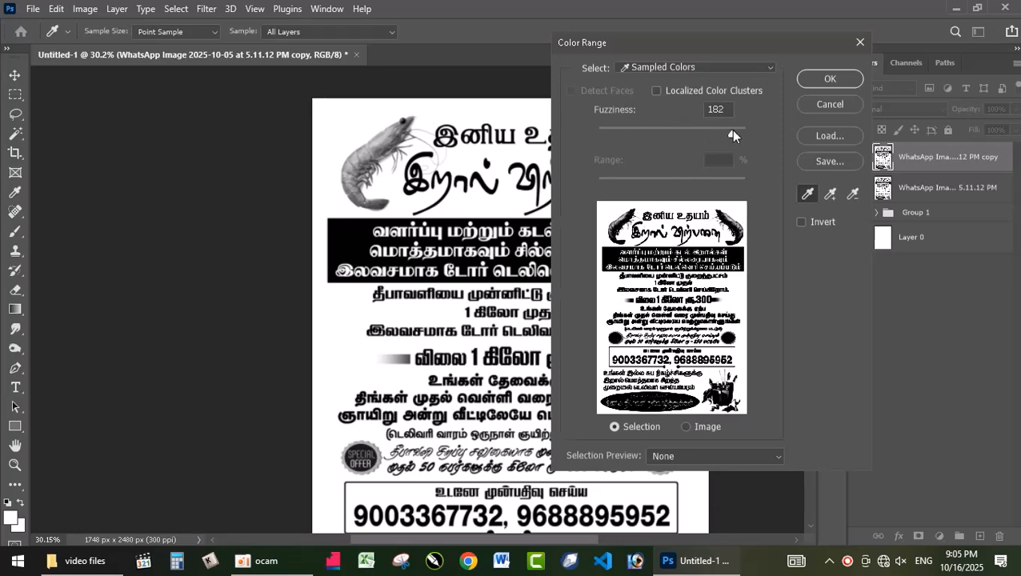
drag(730, 129, 732, 130)
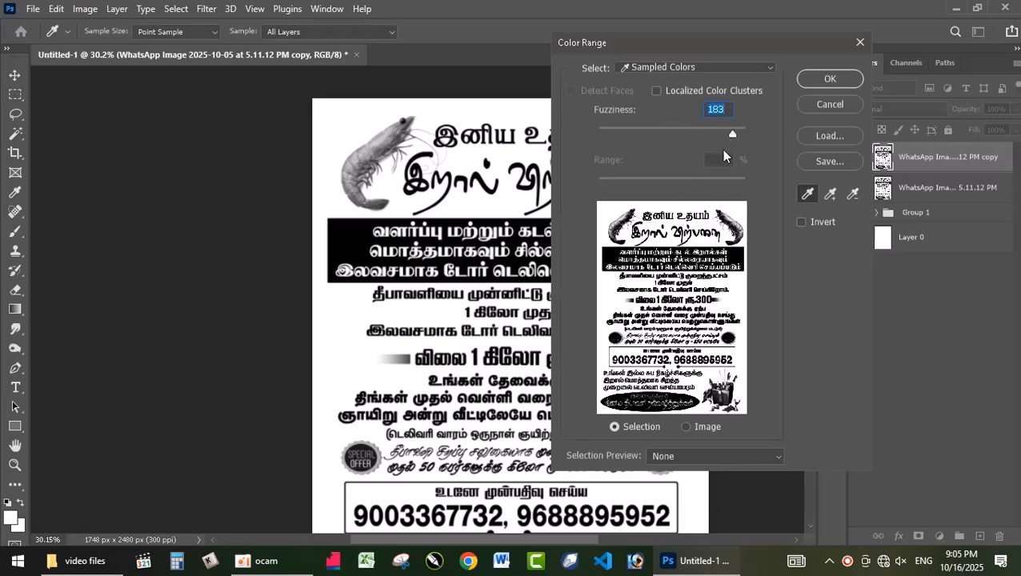
drag(719, 134, 728, 134)
click(830, 79)
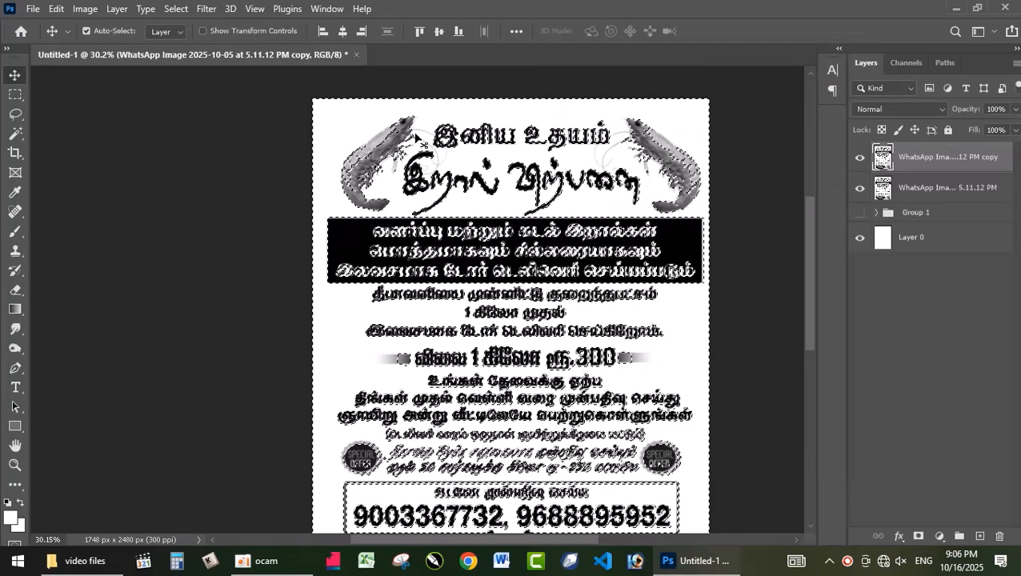
key(ctrl+d)
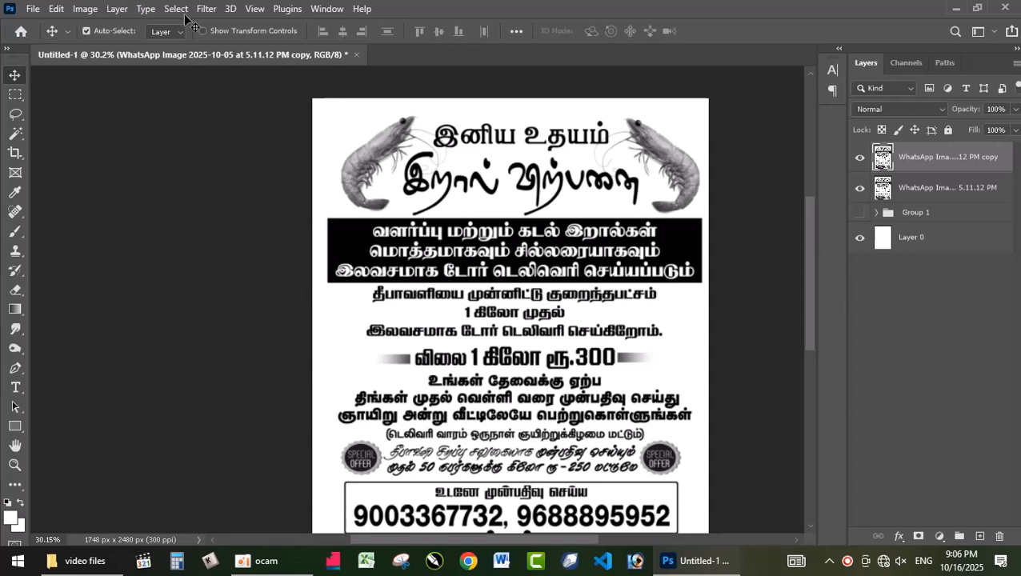
Try the Color Range selection of the white areas with Fuzziness lowered to 114, and clear it
click(204, 9)
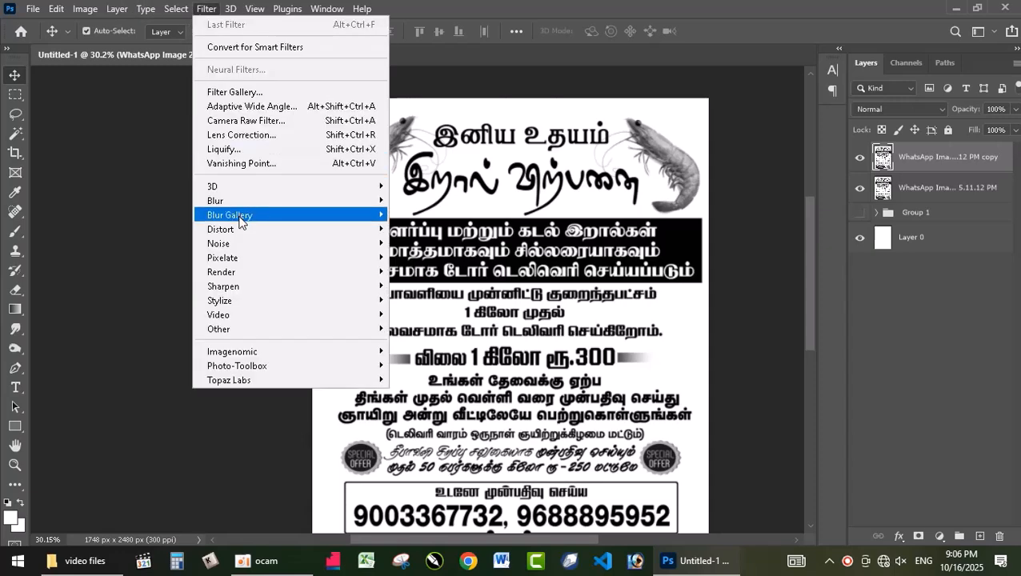
mouse_move(182, 9)
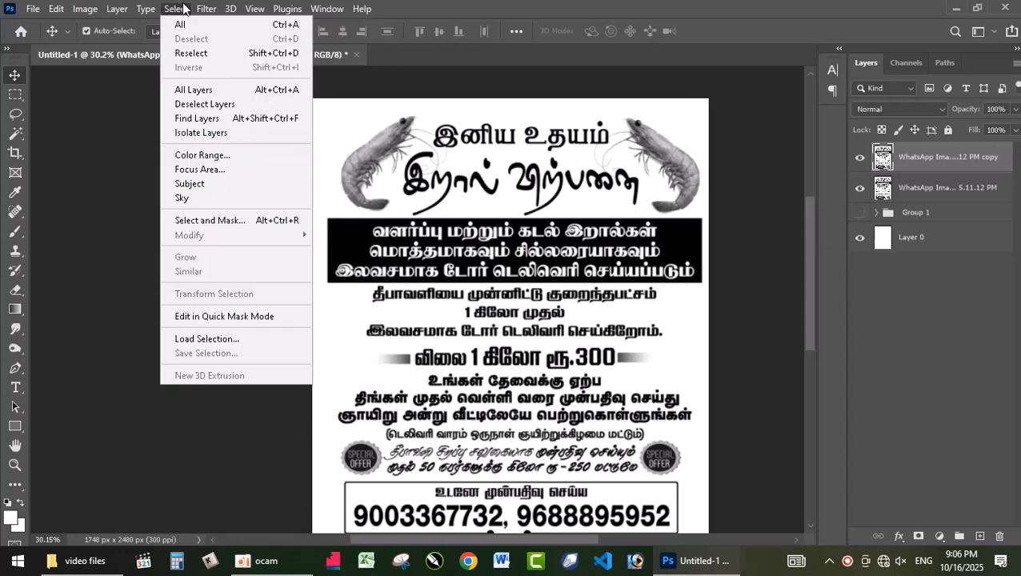
click(226, 161)
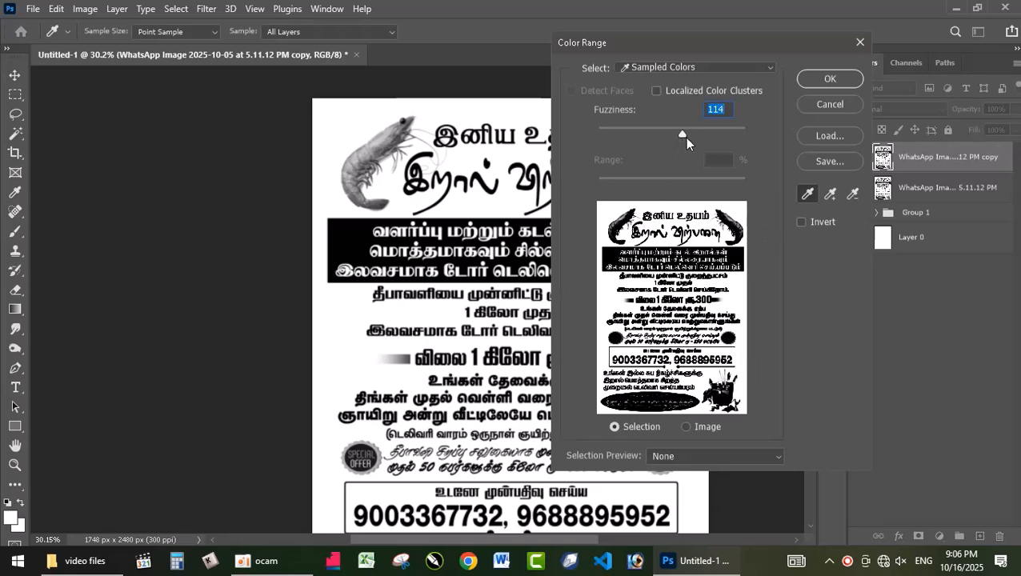
click(831, 80)
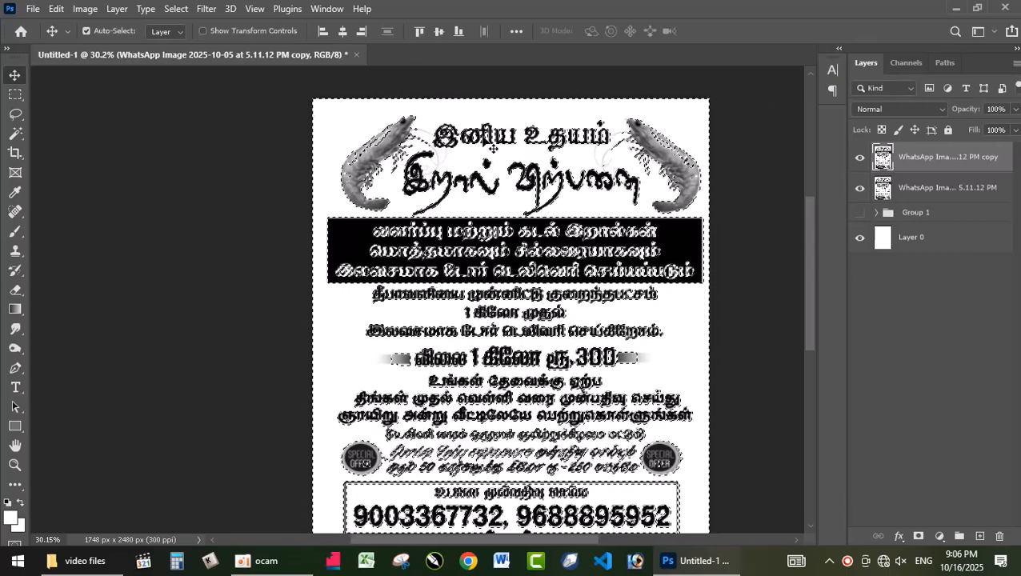
key(ctrl+d)
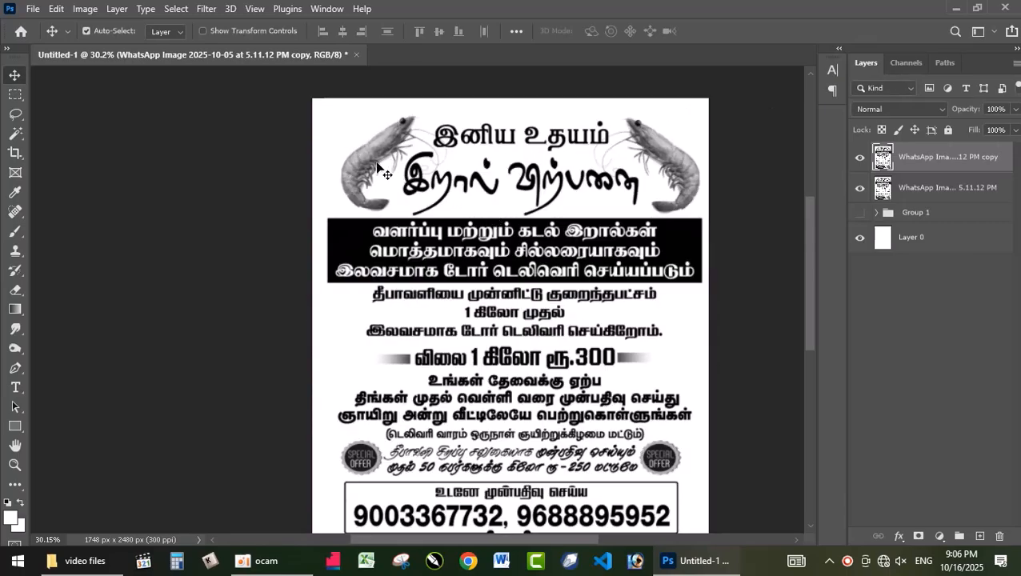
Select the white areas with Color Range at Fuzziness 58, invert the selection, and copy the dark artwork to a new layer
click(176, 9)
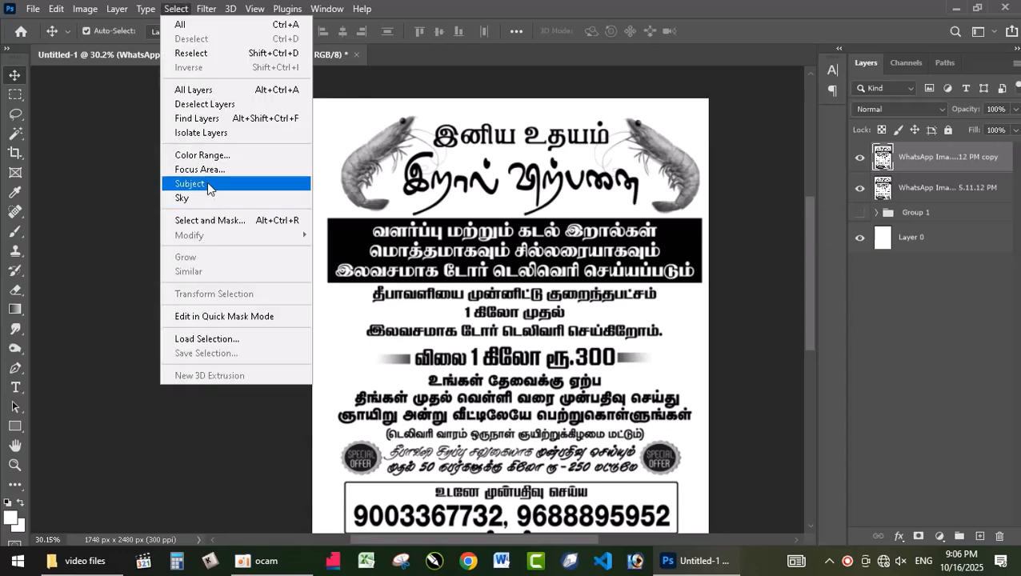
click(221, 155)
drag(676, 133, 649, 136)
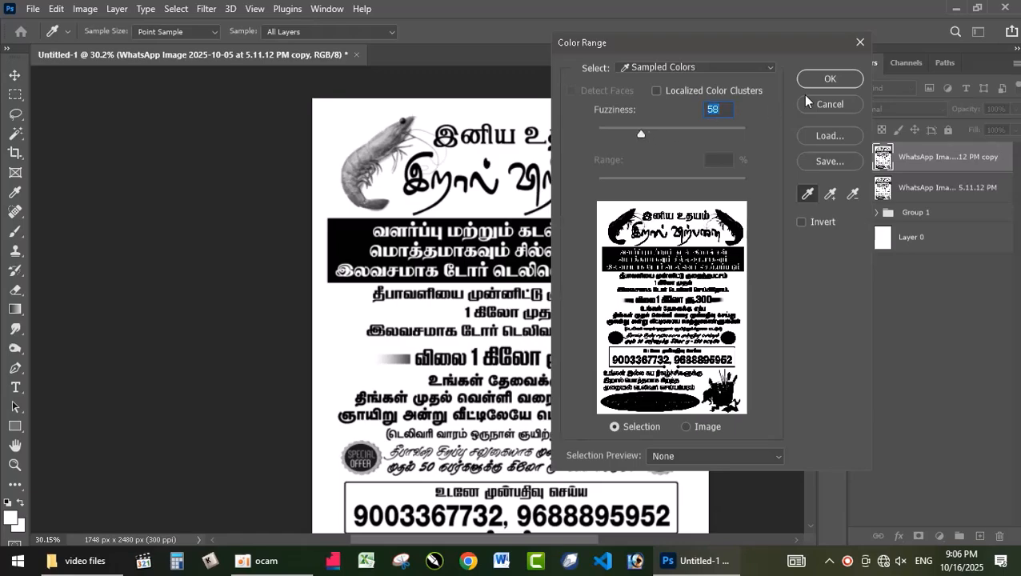
click(830, 79)
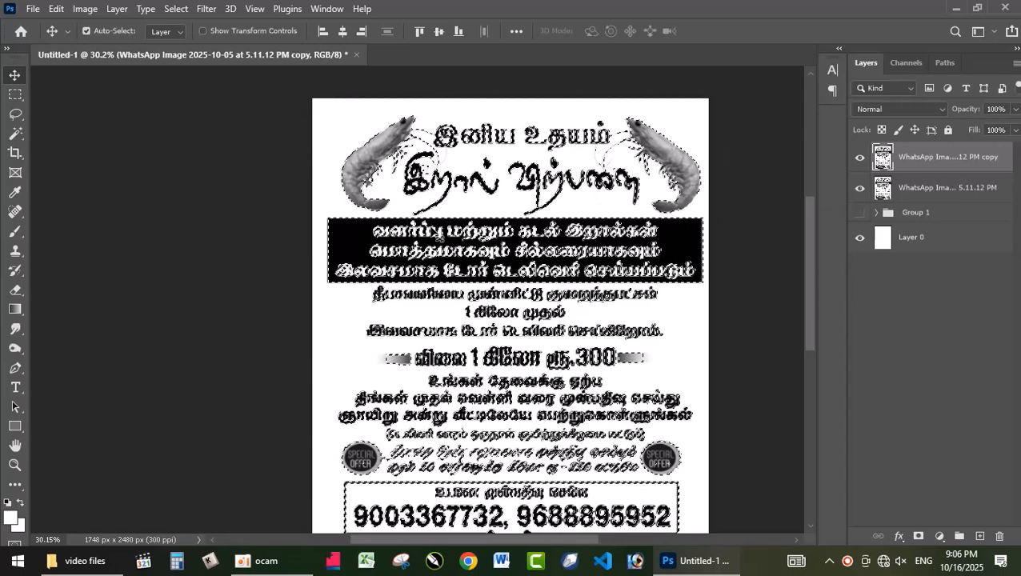
key(ctrl+j)
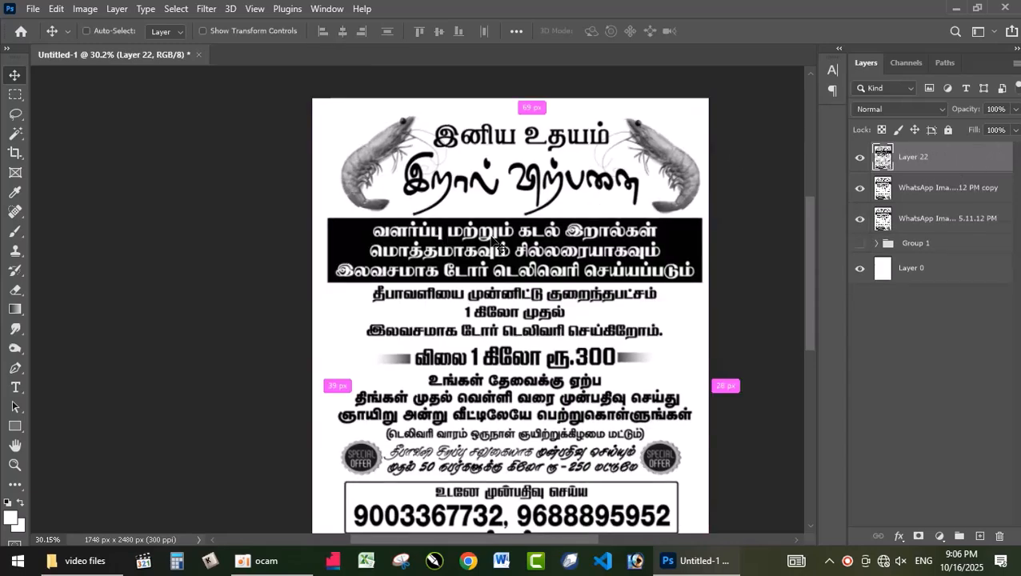
Hide both WhatsApp Image poster layers and inspect the extracted artwork over the white background
click(860, 189)
click(860, 223)
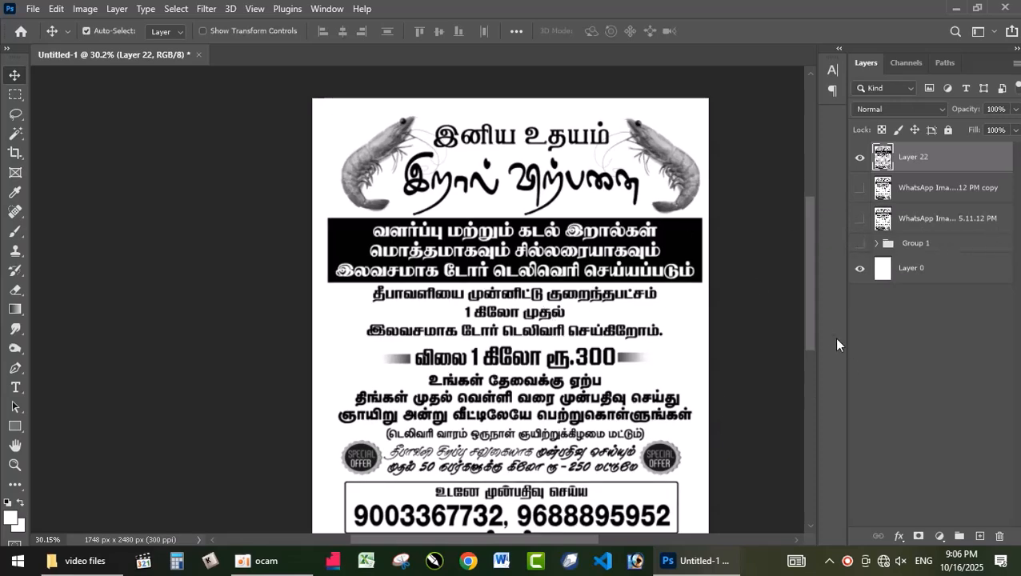
scroll(807, 332, down, 3)
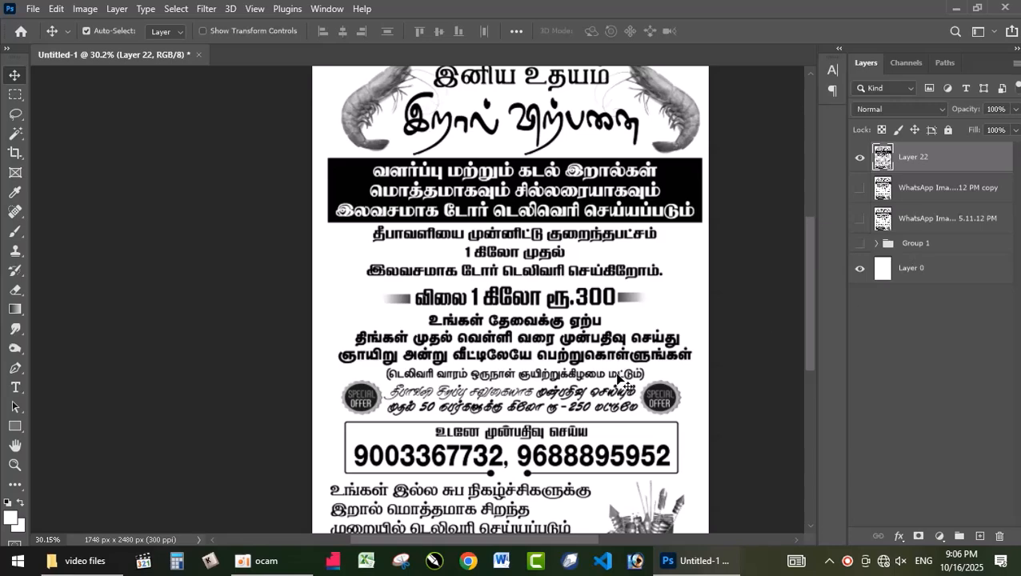
scroll(623, 432, down, 2)
scroll(805, 324, down, 5)
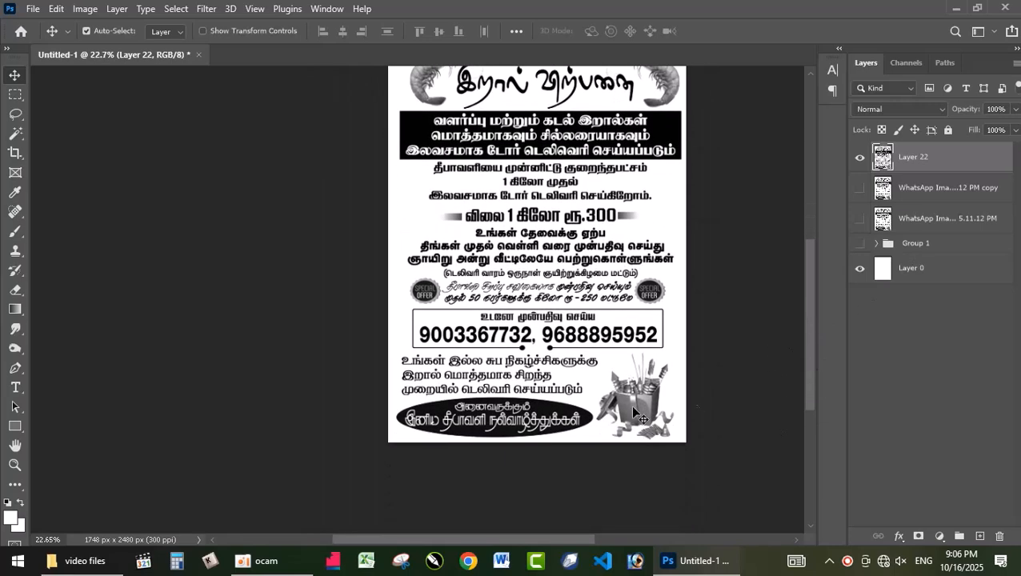
scroll(584, 434, up, 1)
scroll(584, 436, up, 2)
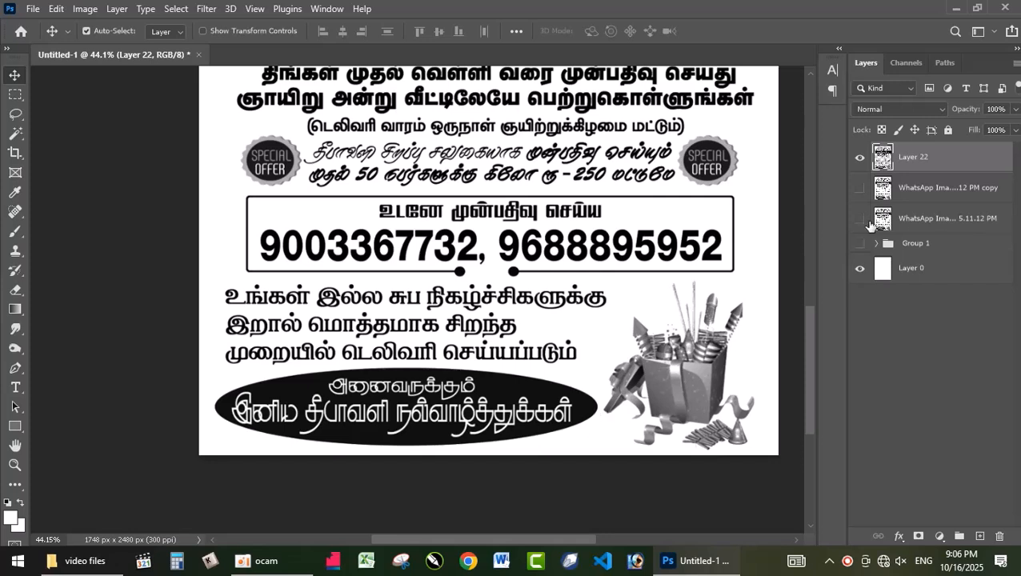
Set the foreground color to 100% cyan and fill Layer 0 with it as a test background
click(914, 272)
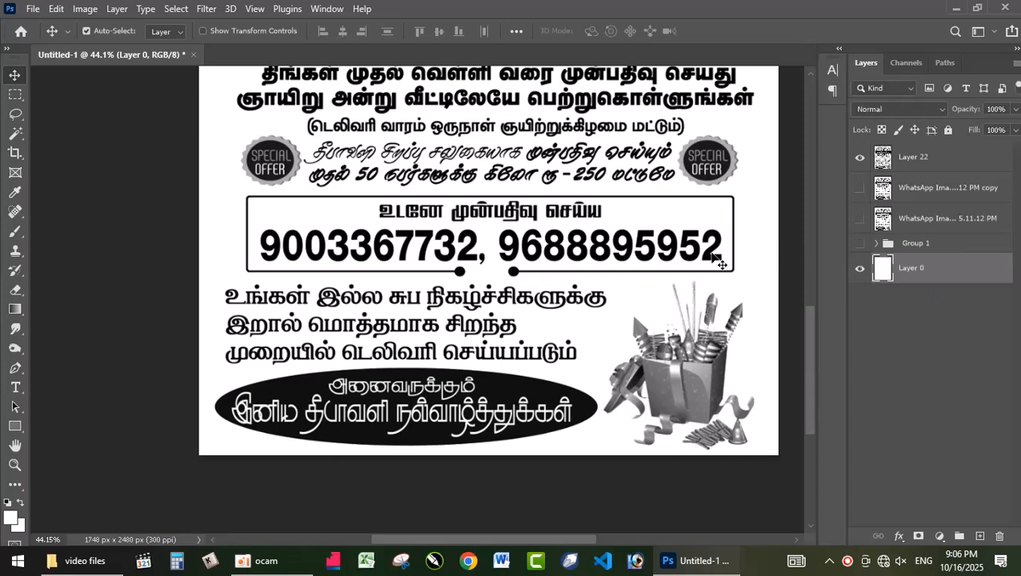
click(16, 517)
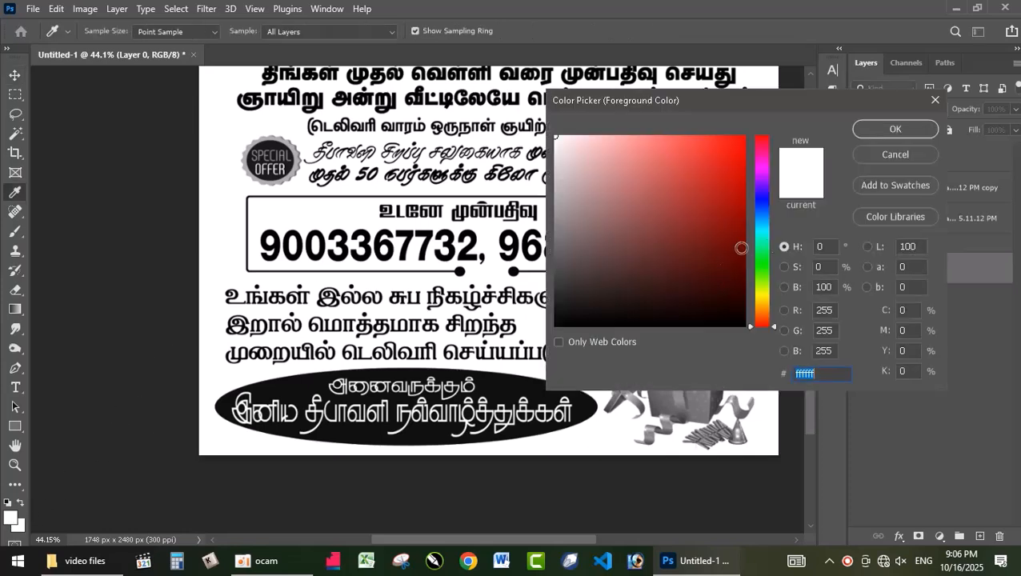
click(903, 309)
text(100)
key(Tab)
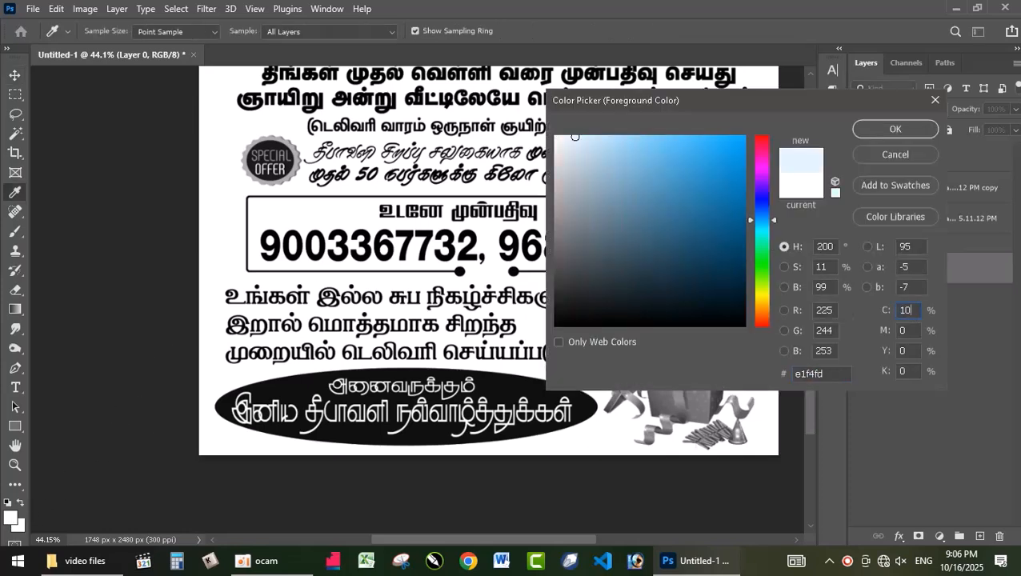
key(Return)
key(alt+BackSpace)
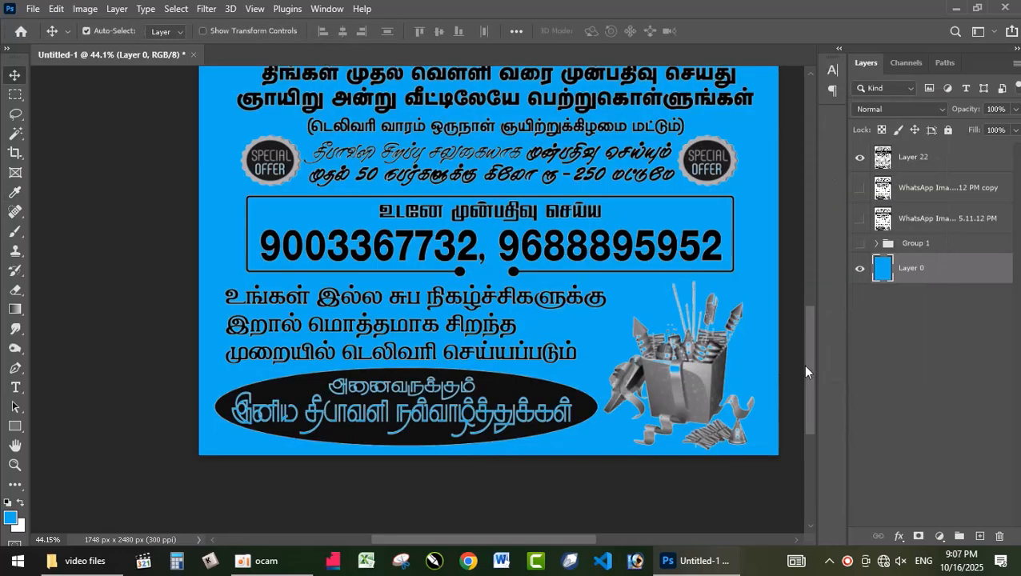
Examine the extracted text, prawns, oval greeting and gift box against the blue background for clean edges
scroll(810, 368, up, 1)
drag(810, 363, 781, 260)
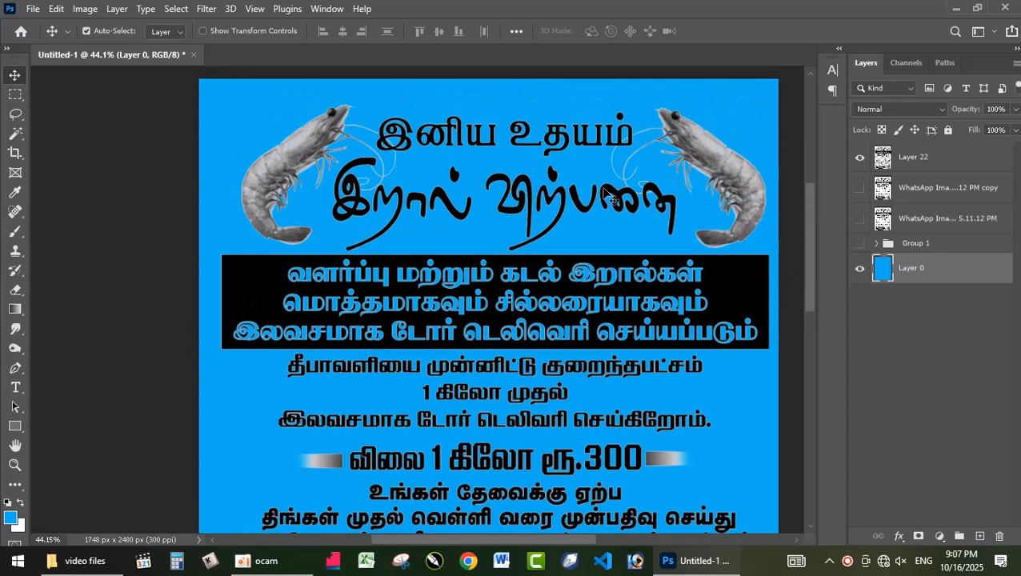
drag(808, 258, 809, 391)
scroll(660, 413, up, 2)
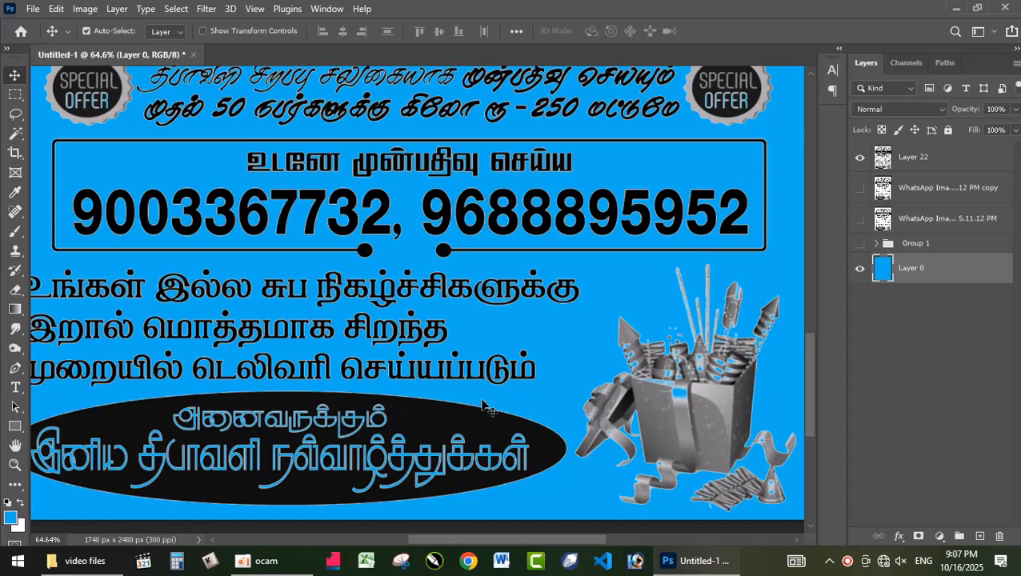
drag(376, 368, 531, 295)
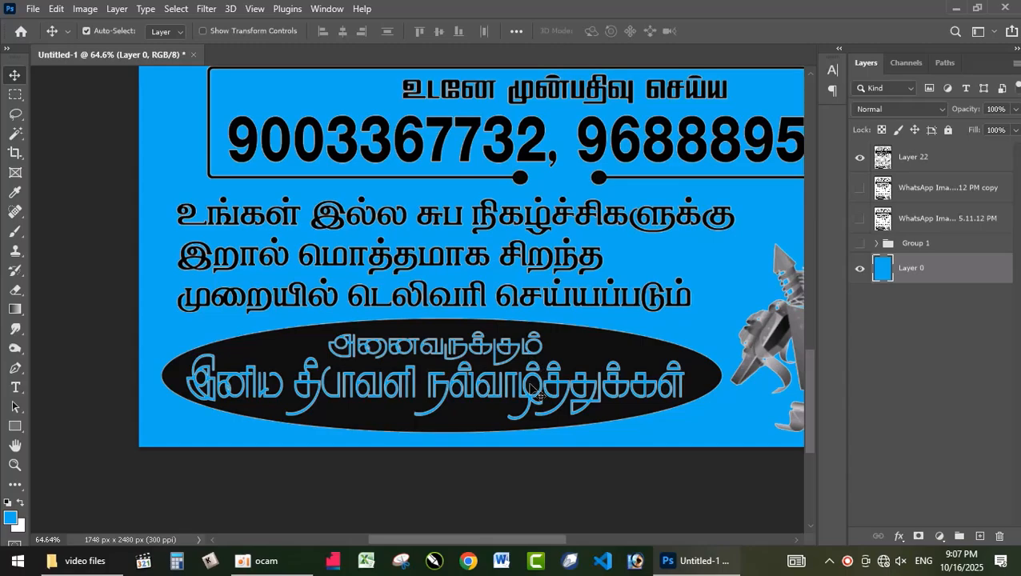
scroll(534, 390, up, 2)
scroll(535, 390, up, 1)
scroll(542, 364, down, 6)
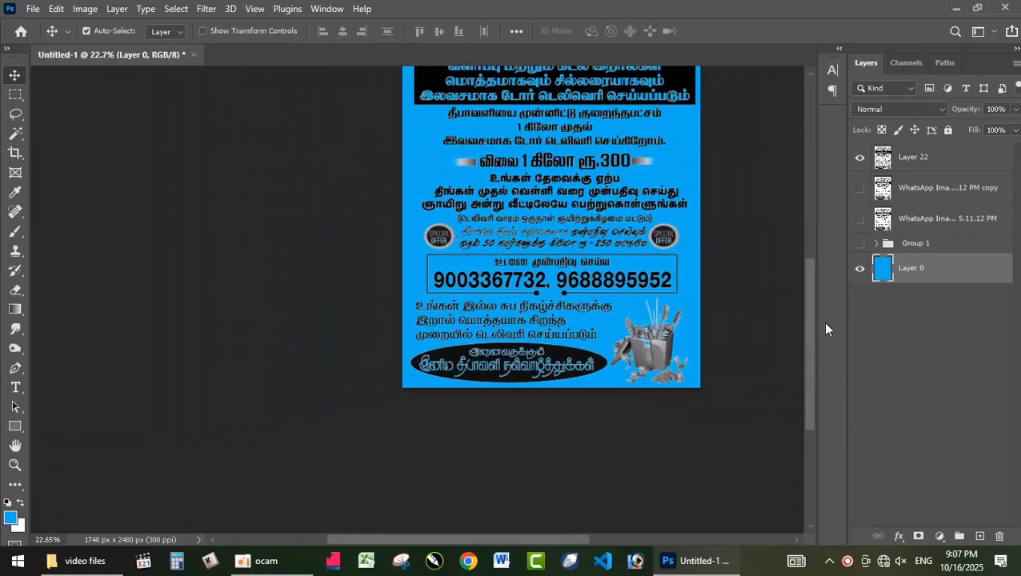
drag(808, 332, 811, 274)
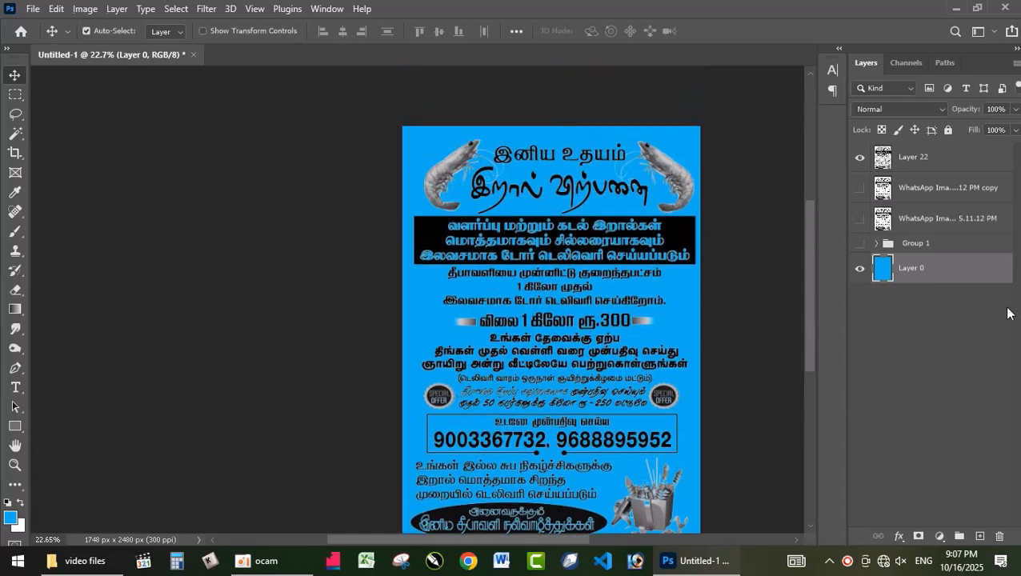
Reset the foreground and background colors to black and white, and refill Layer 0 with white
key(ctrl+BackSpace)
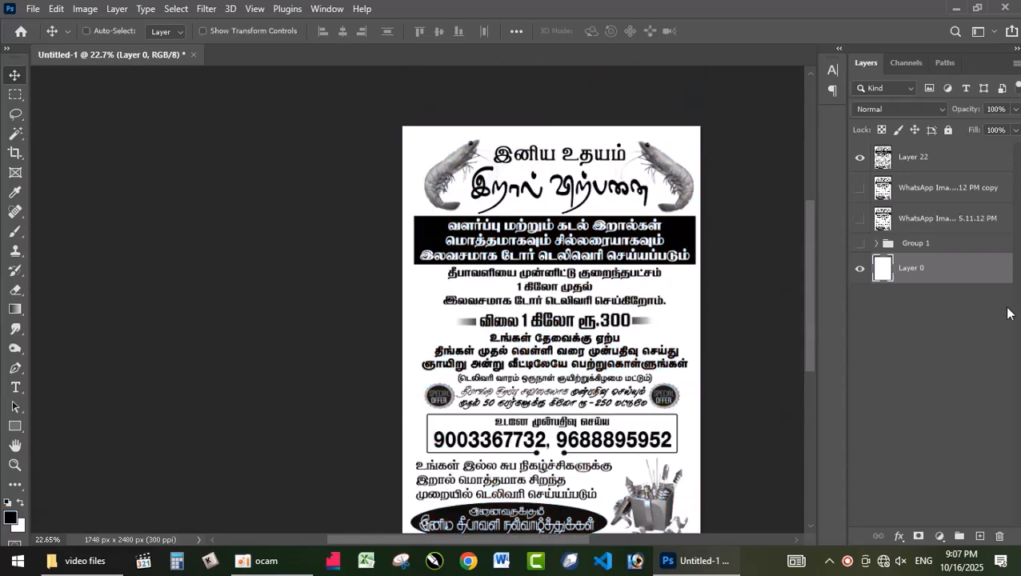
scroll(560, 356, up, 1)
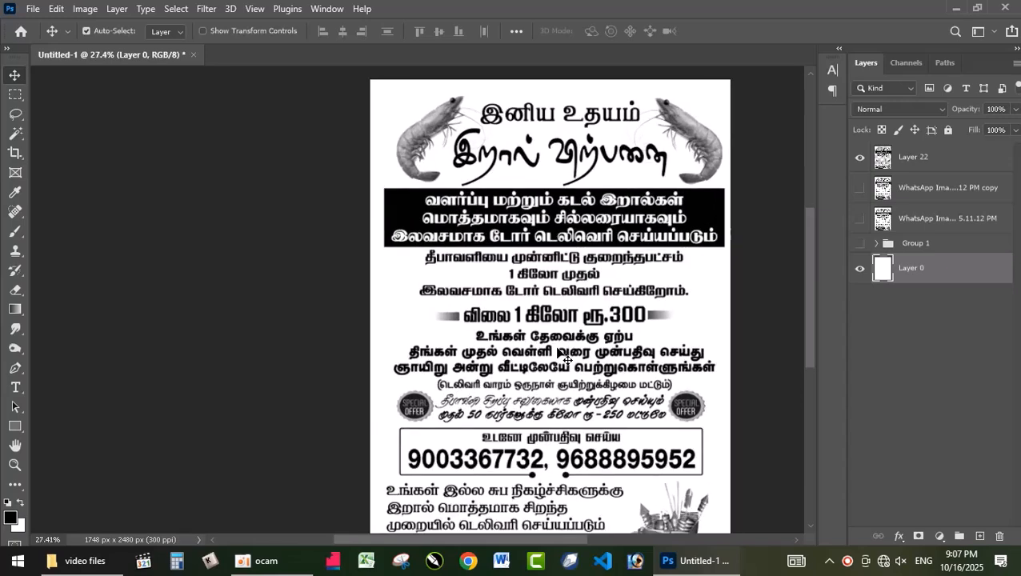
drag(813, 307, 805, 337)
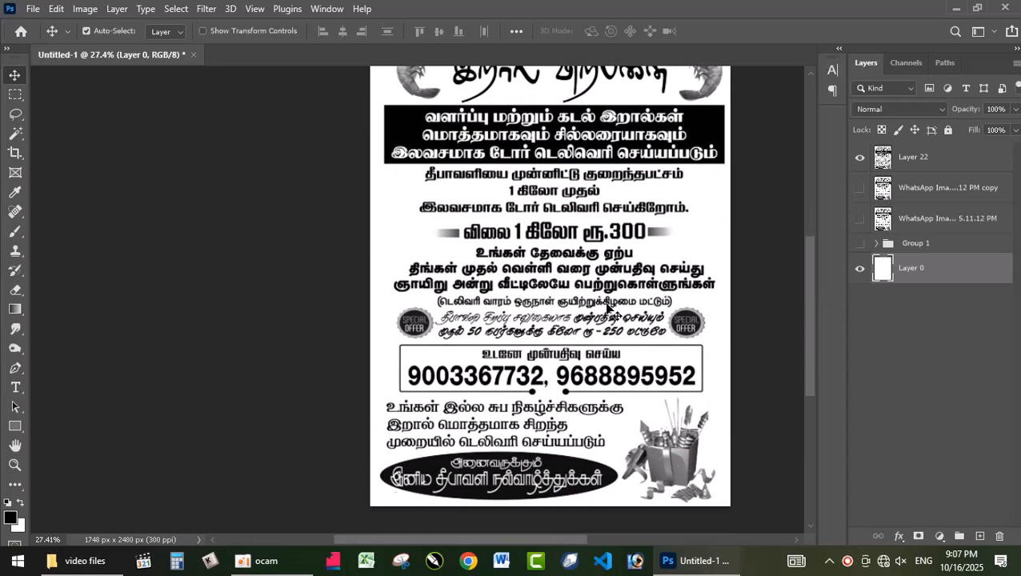
scroll(613, 312, down, 1)
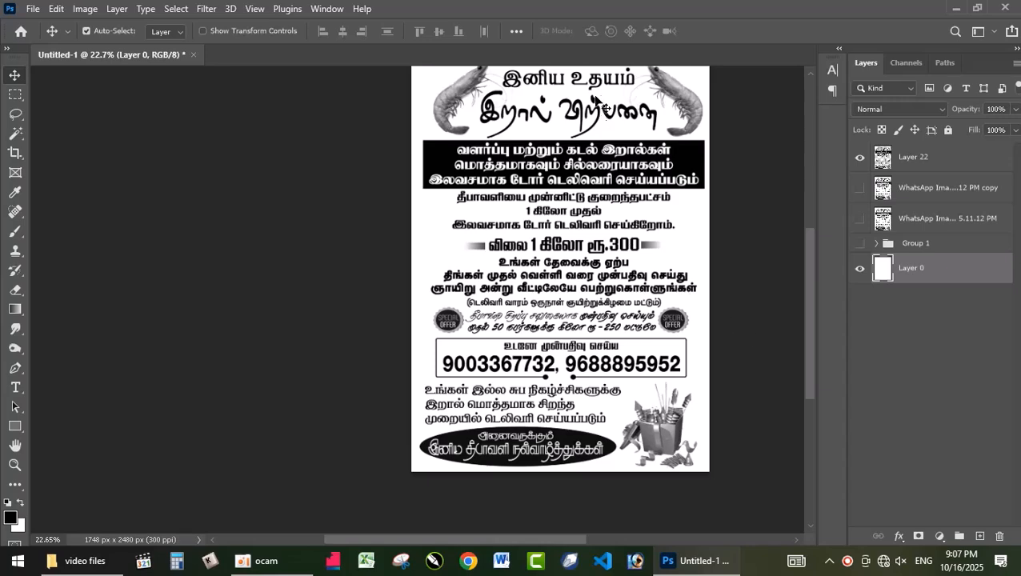
scroll(813, 327, up, 2)
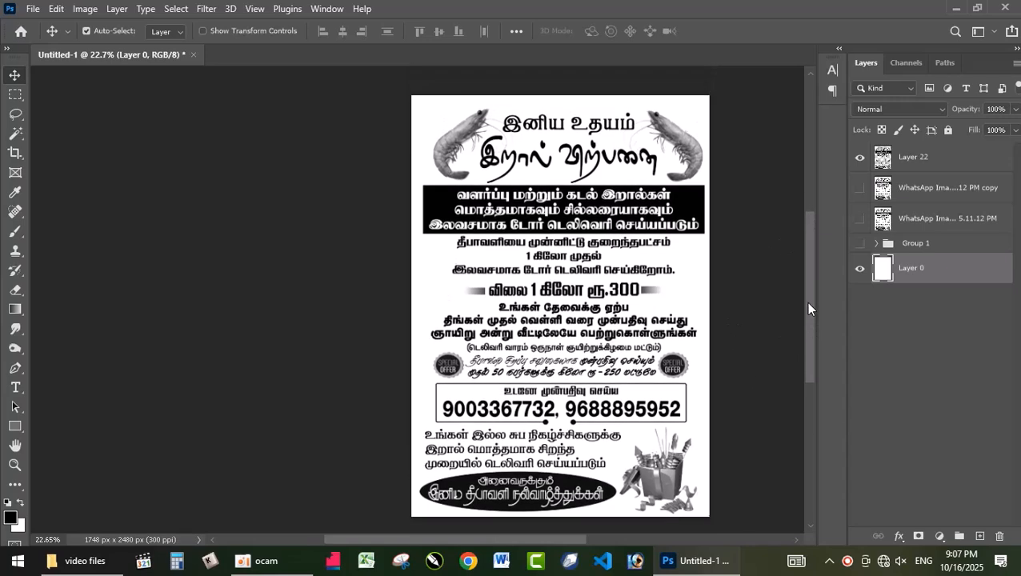
scroll(808, 317, down, 1)
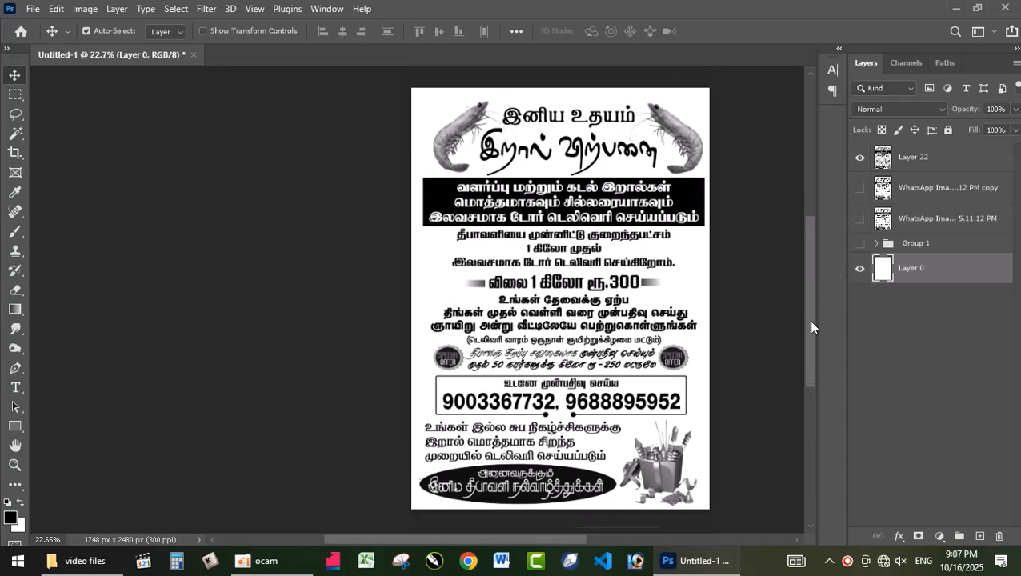
drag(551, 541, 585, 538)
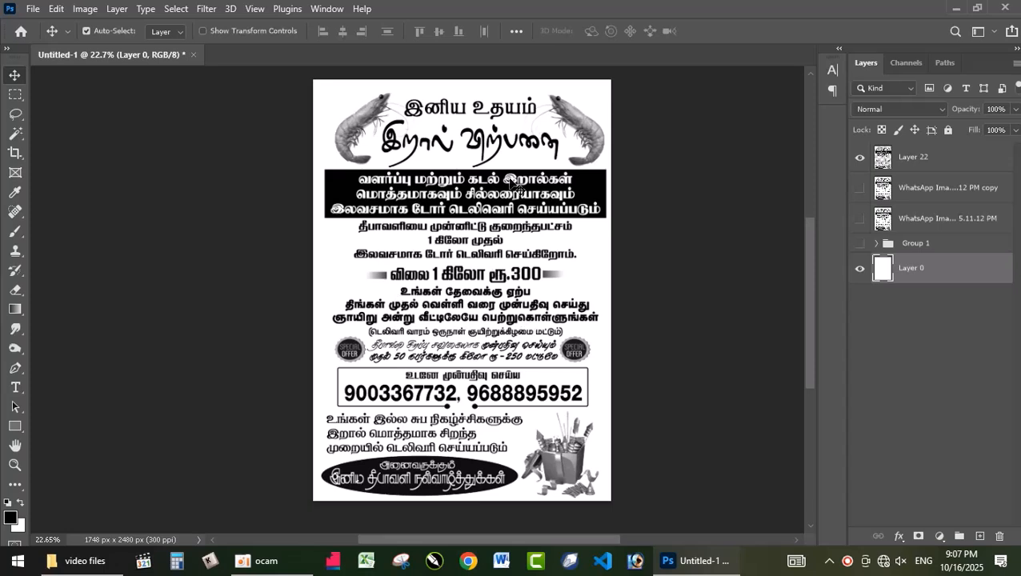
drag(590, 131, 588, 125)
key(ctrl+z)
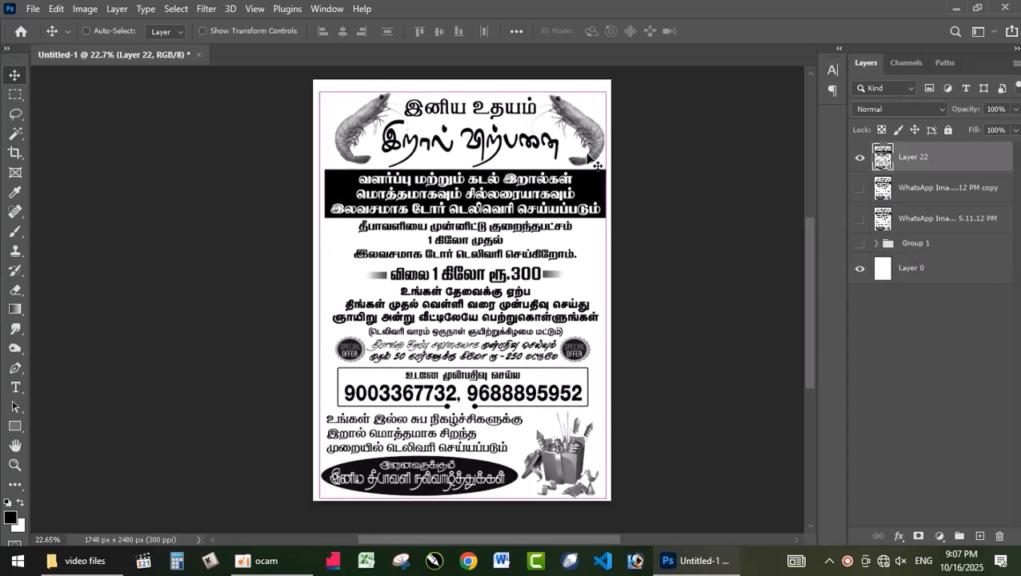
click(8, 520)
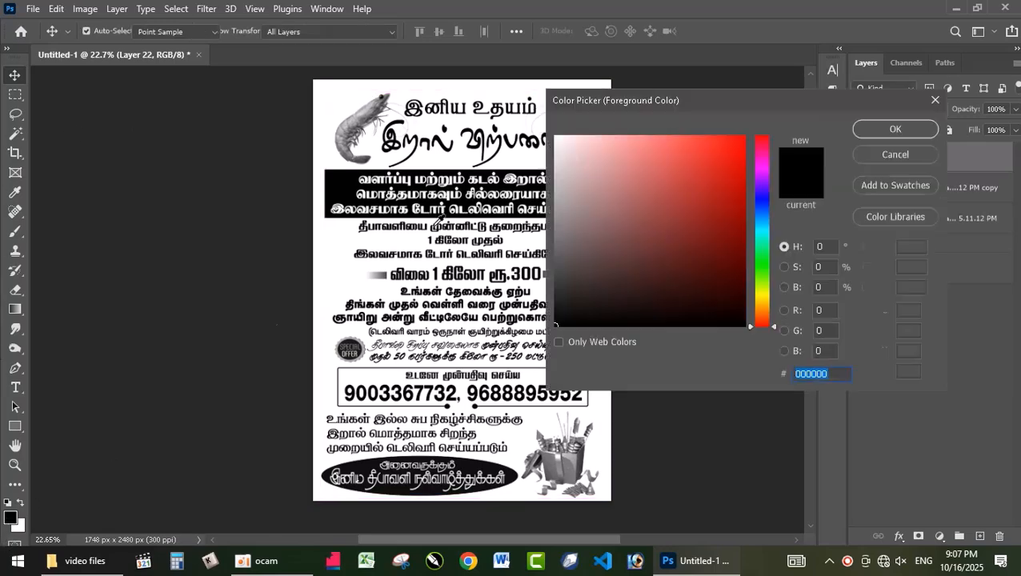
click(904, 156)
key(v)
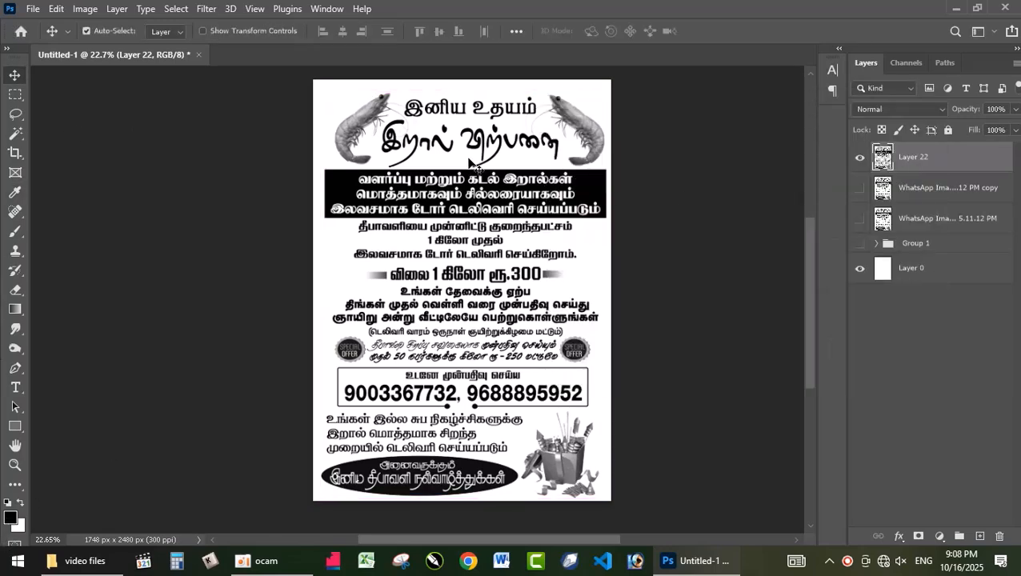
drag(575, 124, 575, 105)
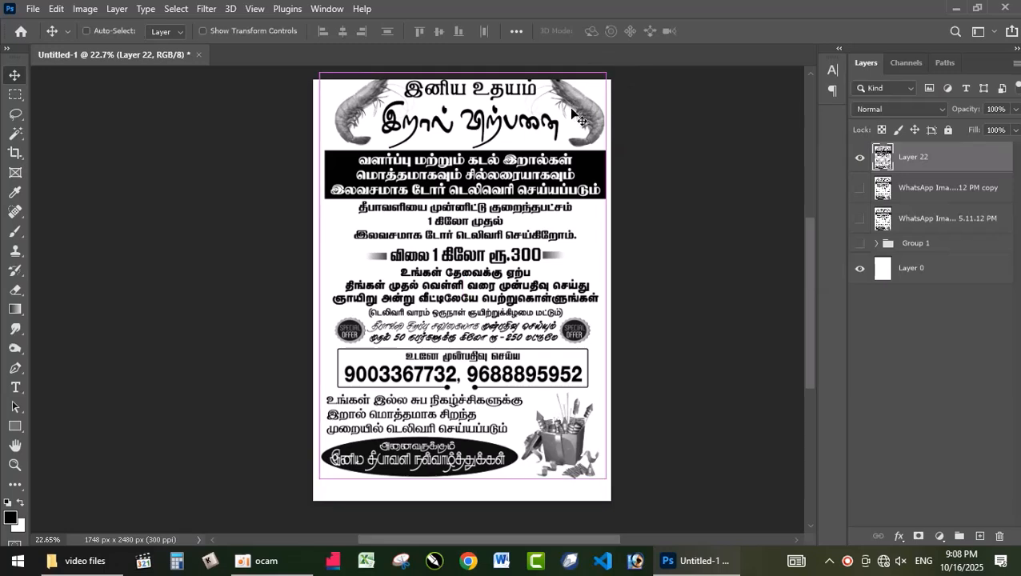
key(ctrl+z)
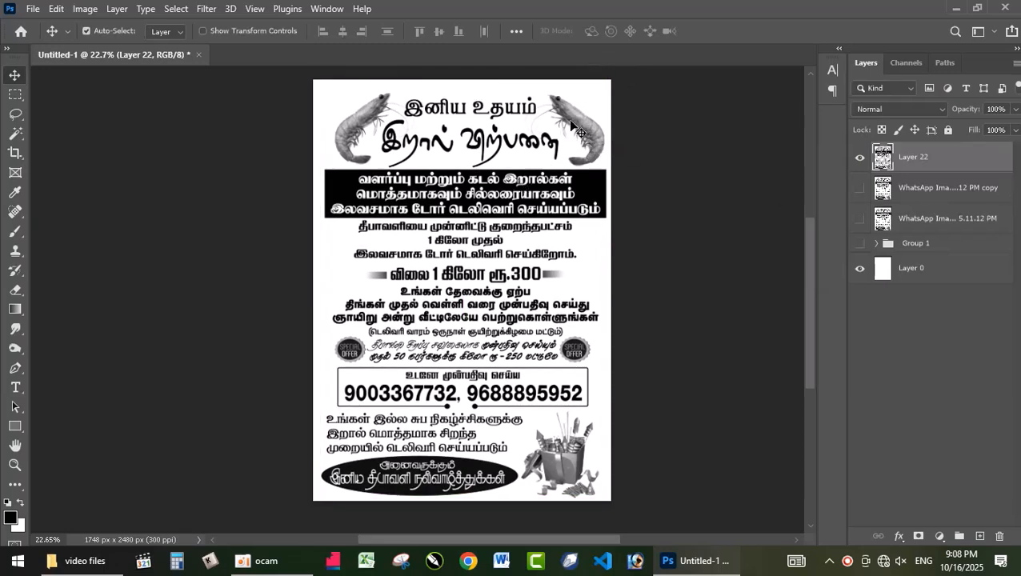
Lasso both prawns beside the heading on Layer 22 and copy them together onto a new layer
key(m)
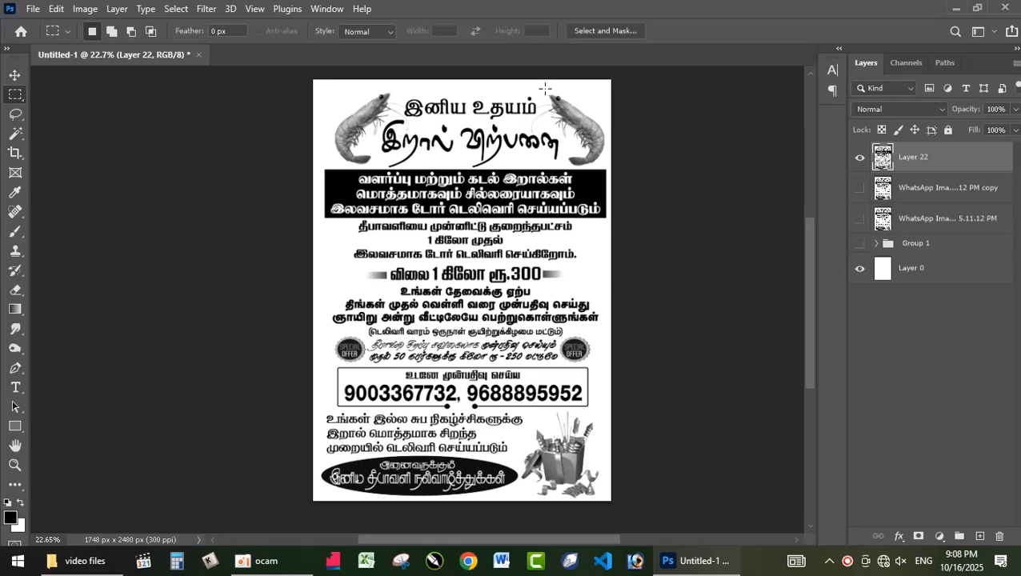
key(l)
mouse_move(556, 85)
mouse_down()
mouse_move(606, 95)
mouse_move(632, 127)
mouse_move(613, 162)
mouse_move(561, 165)
mouse_up()
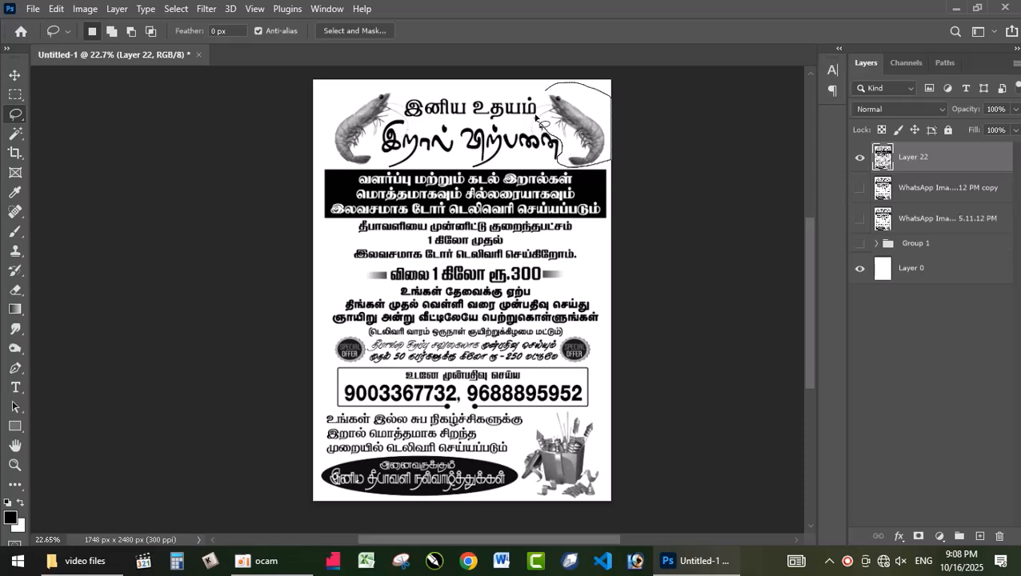
drag(546, 106, 551, 100)
key(shift)
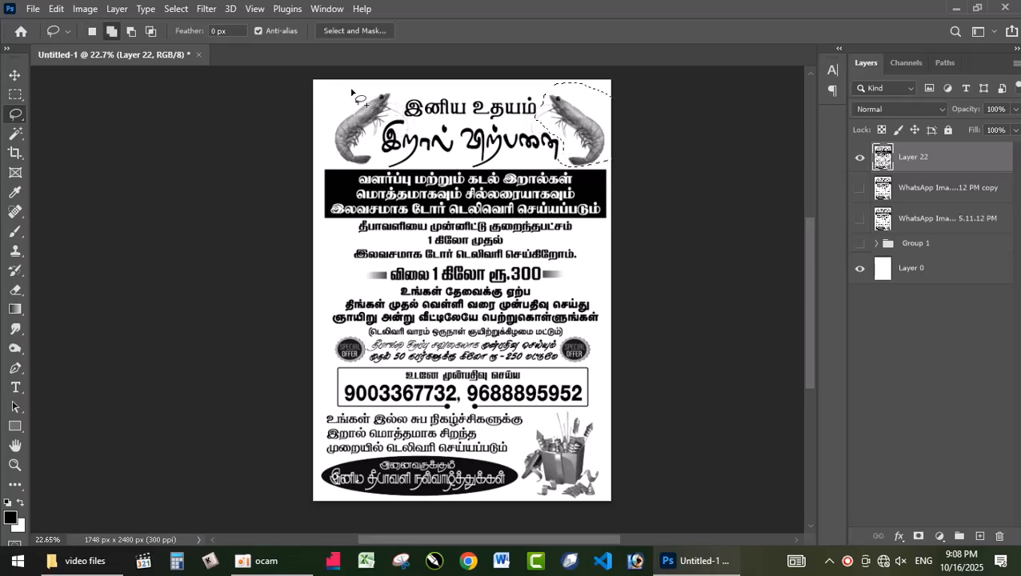
drag(361, 71, 398, 92)
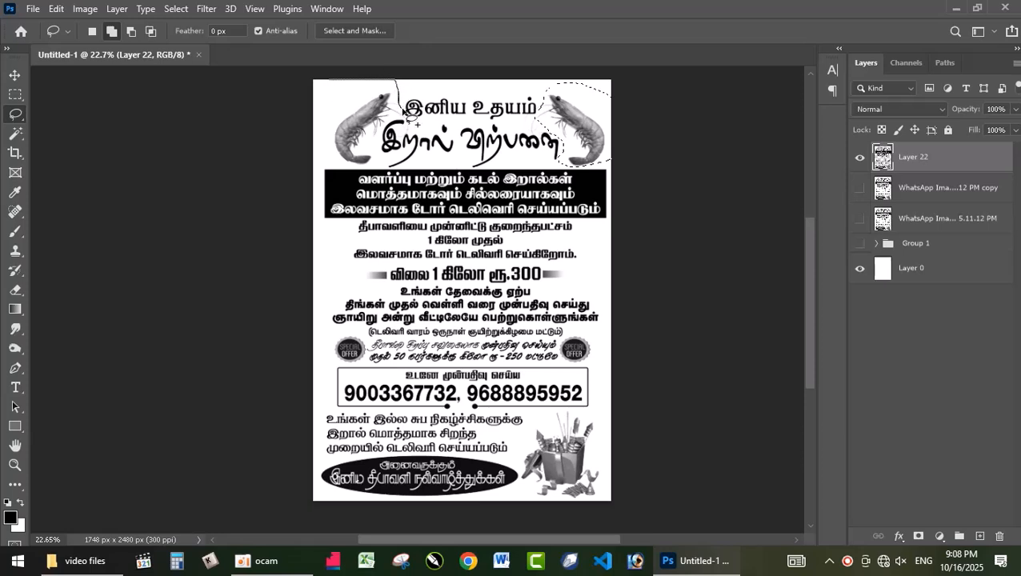
mouse_move(405, 120)
mouse_down()
mouse_move(394, 159)
mouse_move(357, 168)
mouse_move(333, 99)
mouse_move(380, 71)
mouse_up()
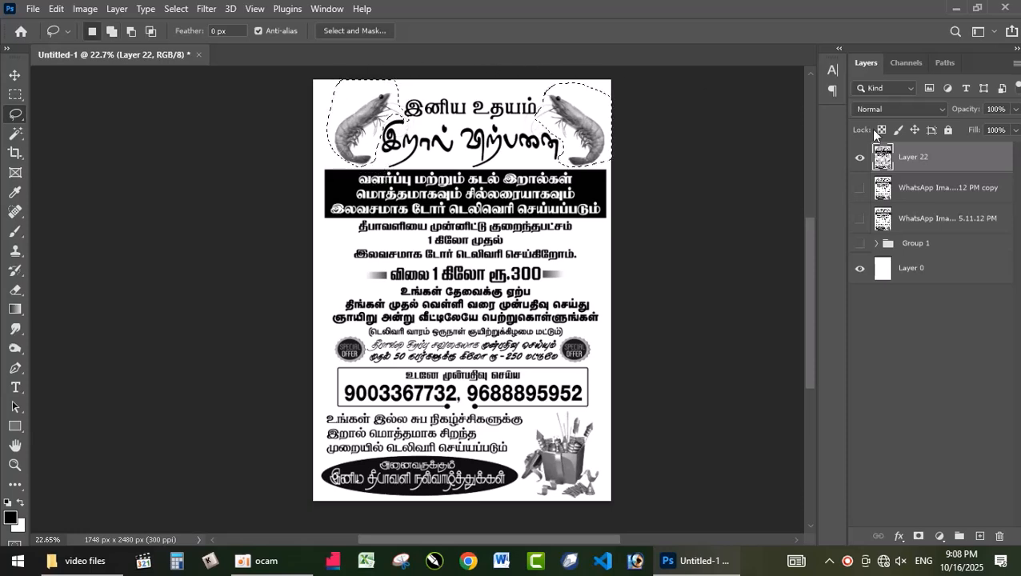
key(ctrl+j)
key(v)
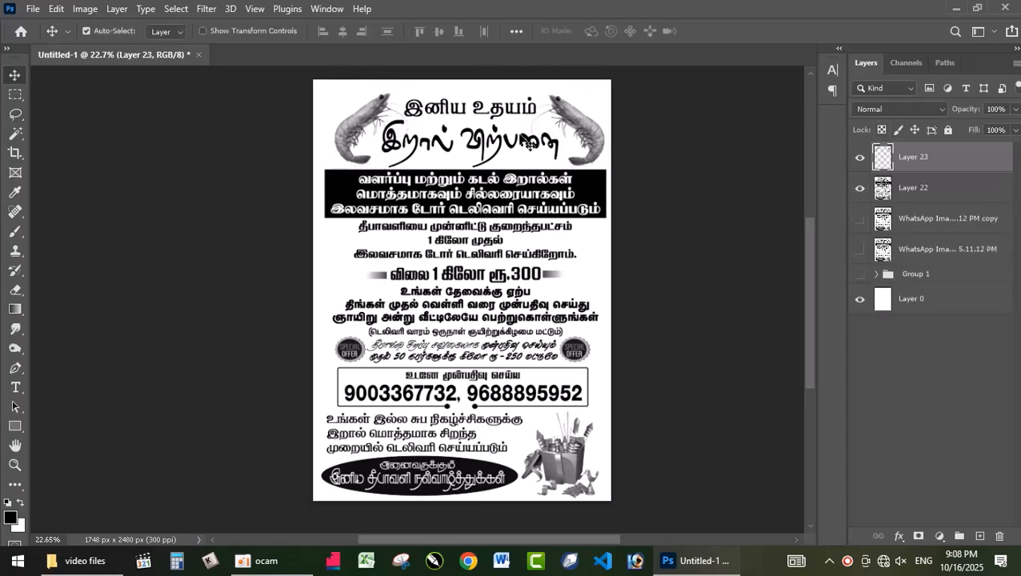
drag(598, 135, 585, 99)
key(ctrl+z)
key(ctrl+u)
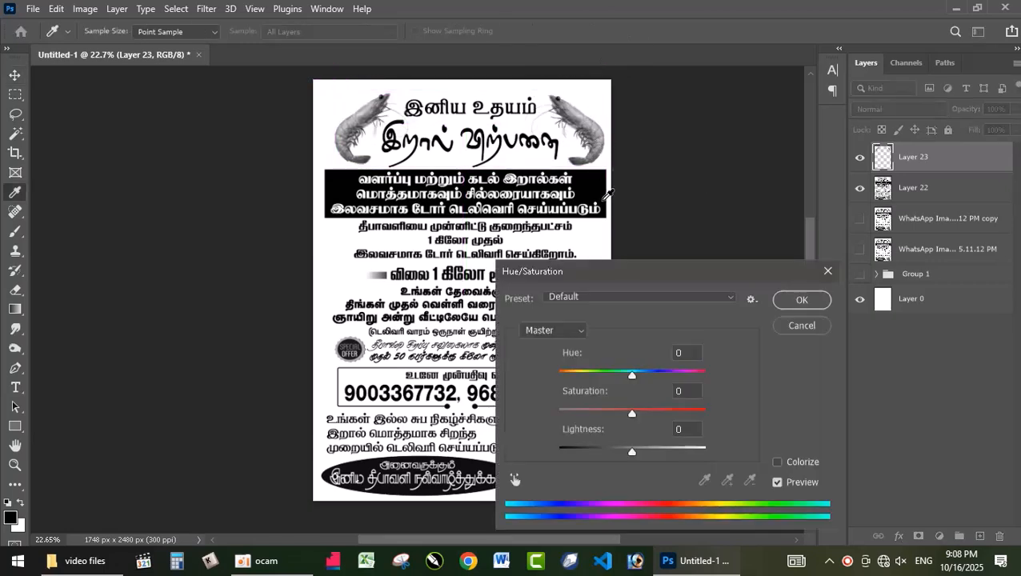
drag(631, 375, 730, 373)
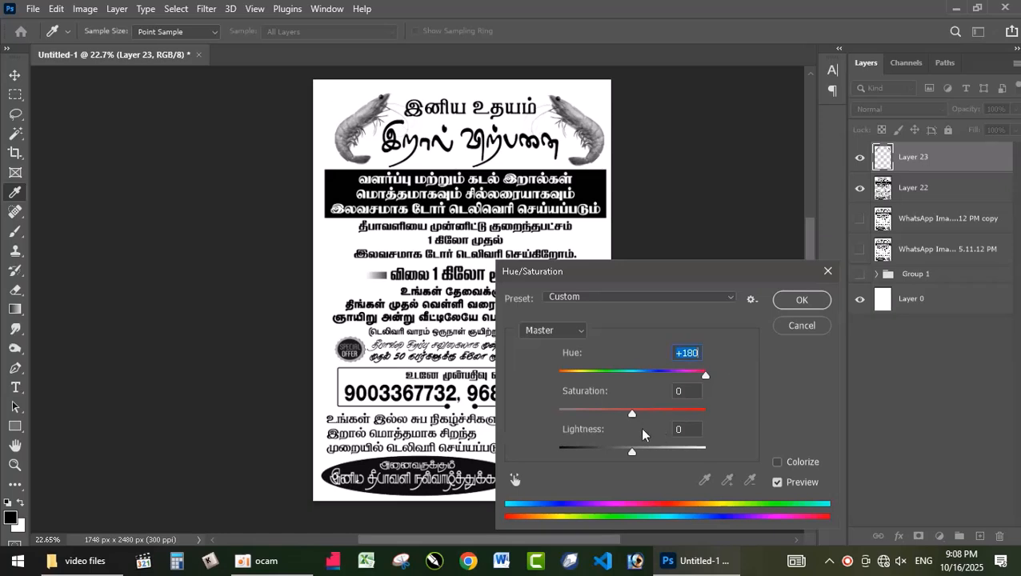
drag(672, 415, 676, 413)
mouse_move(631, 450)
mouse_down()
mouse_move(588, 451)
mouse_move(613, 450)
mouse_up()
click(802, 326)
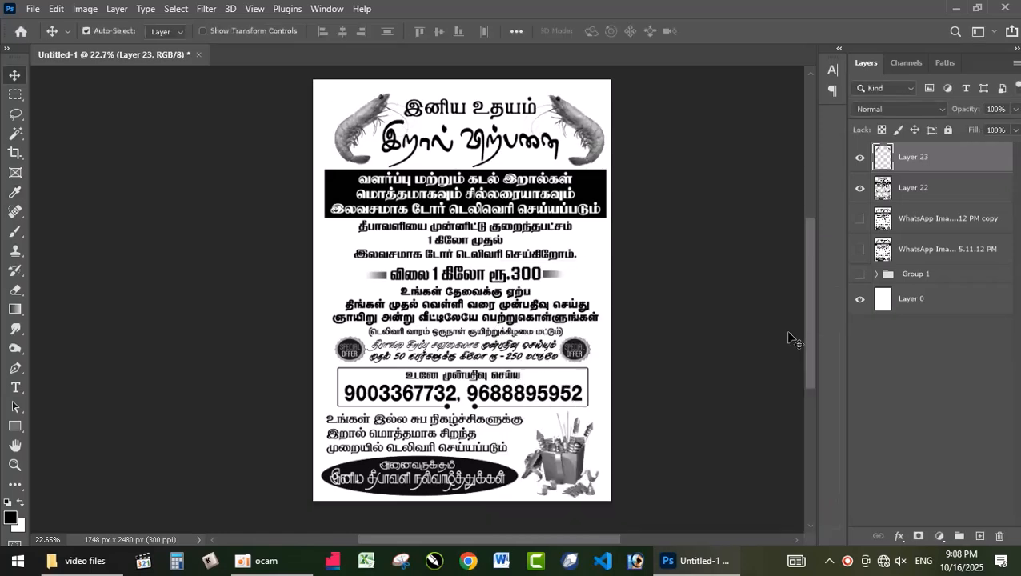
Tint the copied prawns golden yellow with Curves, using red input 82 to output 161 and blue input 141 to output 106
key(ctrl+m)
click(638, 106)
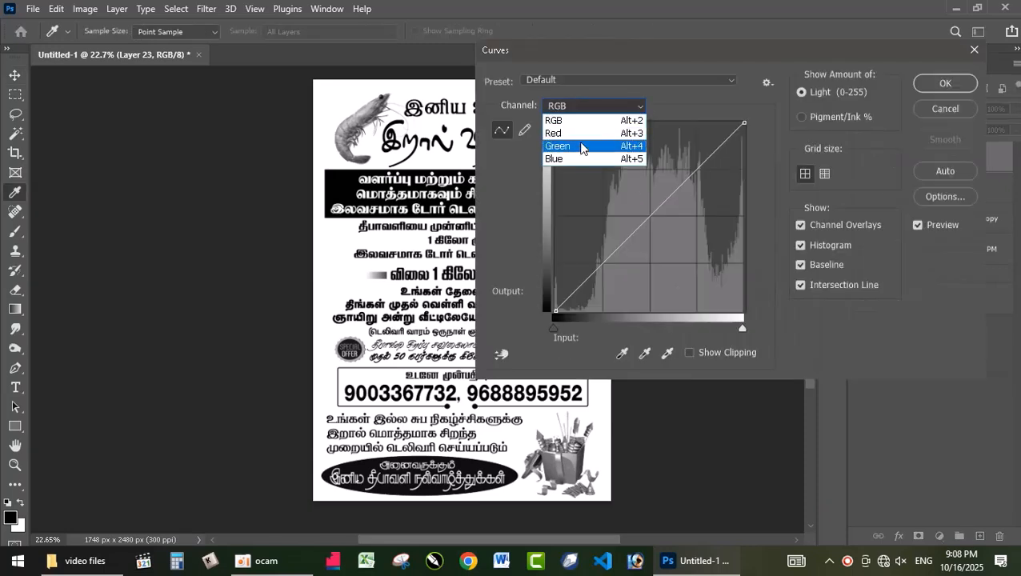
click(556, 134)
drag(640, 224, 616, 193)
click(615, 109)
click(599, 149)
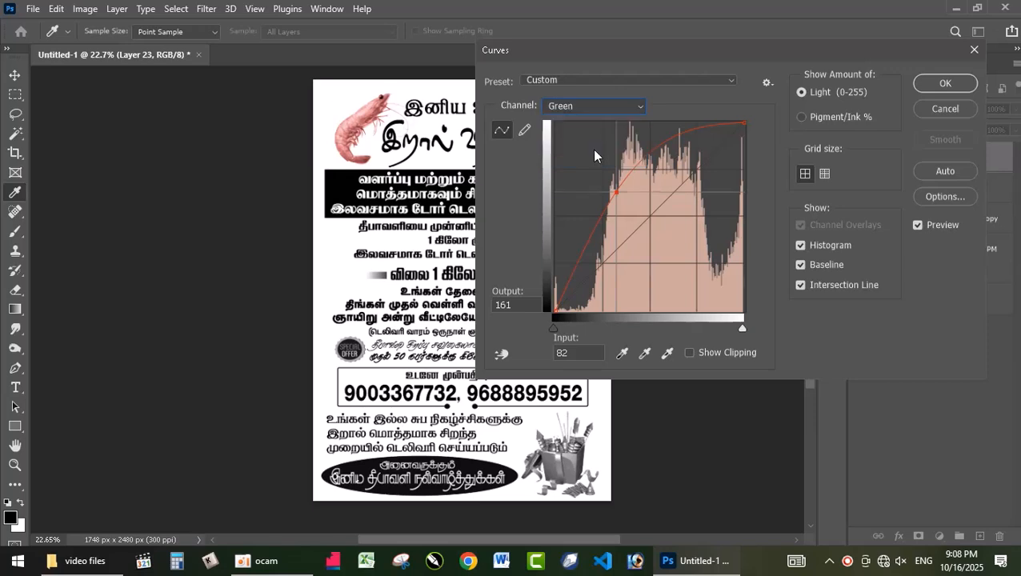
drag(645, 212, 660, 232)
click(593, 106)
click(601, 160)
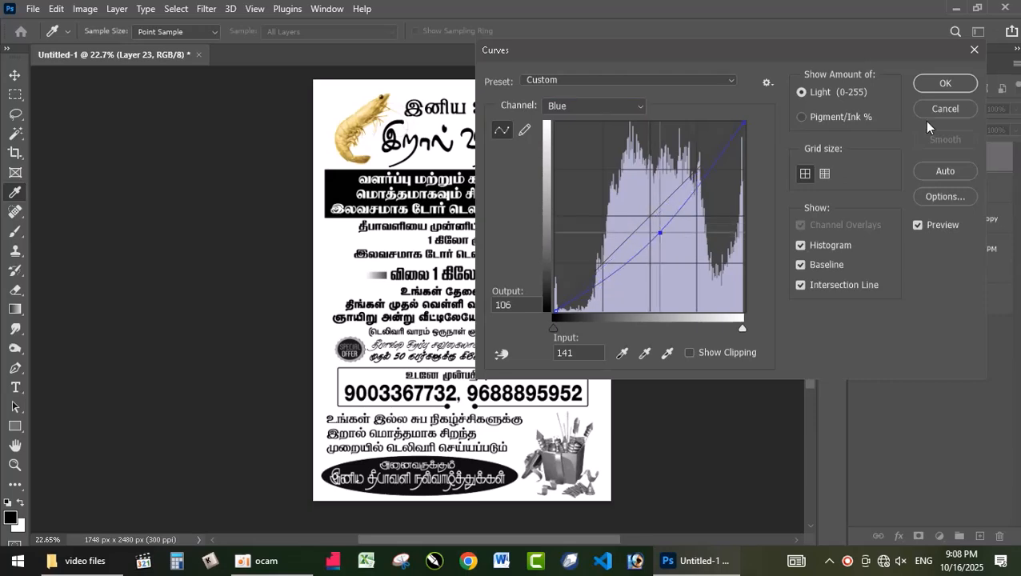
click(945, 84)
Shift the prawns to orange with Hue/Saturation at hue -21, saturation +51 and lightness -6
key(ctrl+u)
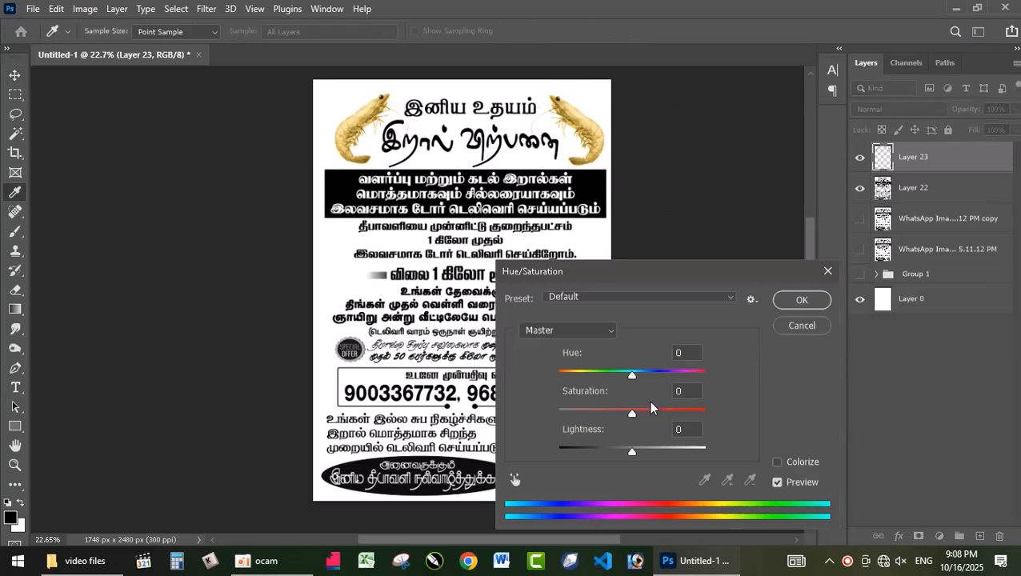
mouse_move(632, 376)
mouse_down()
mouse_move(661, 374)
mouse_move(603, 374)
mouse_move(615, 374)
mouse_up()
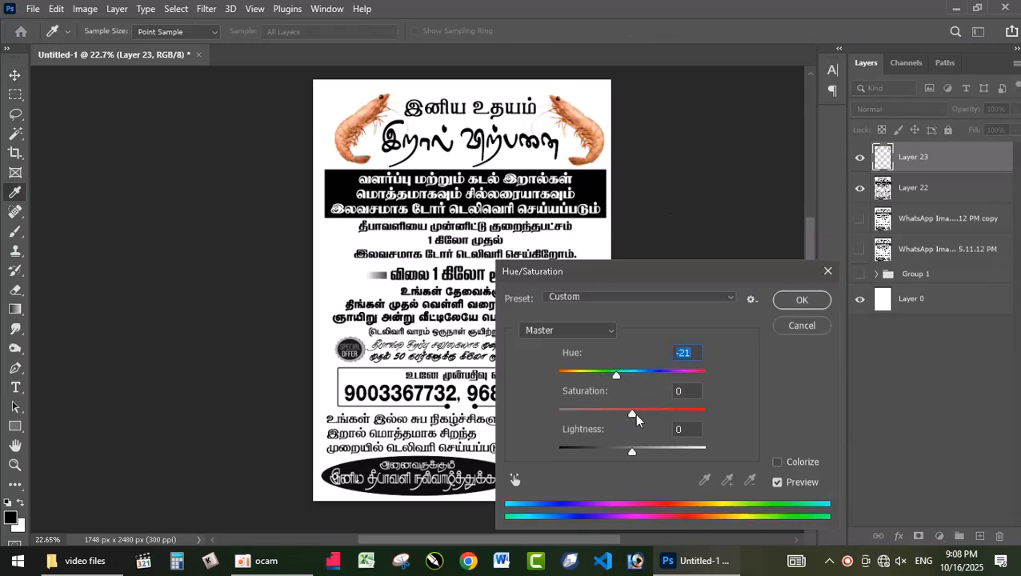
click(668, 411)
mouse_move(629, 455)
mouse_down()
mouse_move(616, 447)
mouse_move(627, 448)
mouse_up()
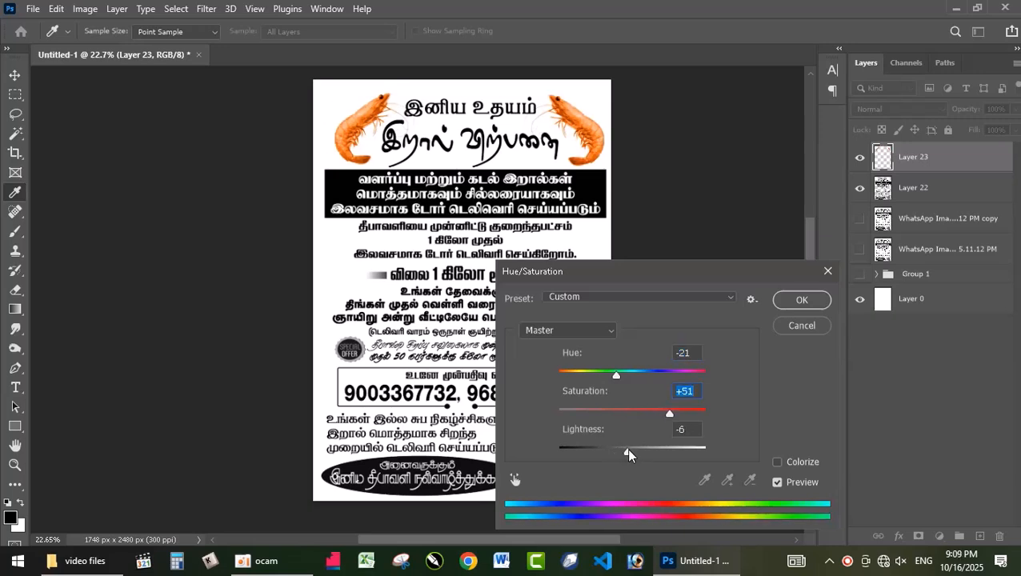
click(801, 300)
Examine the recolored prawns against the rest of the poster, down to the gift box and oval greeting
key(v)
scroll(790, 264, up, 3)
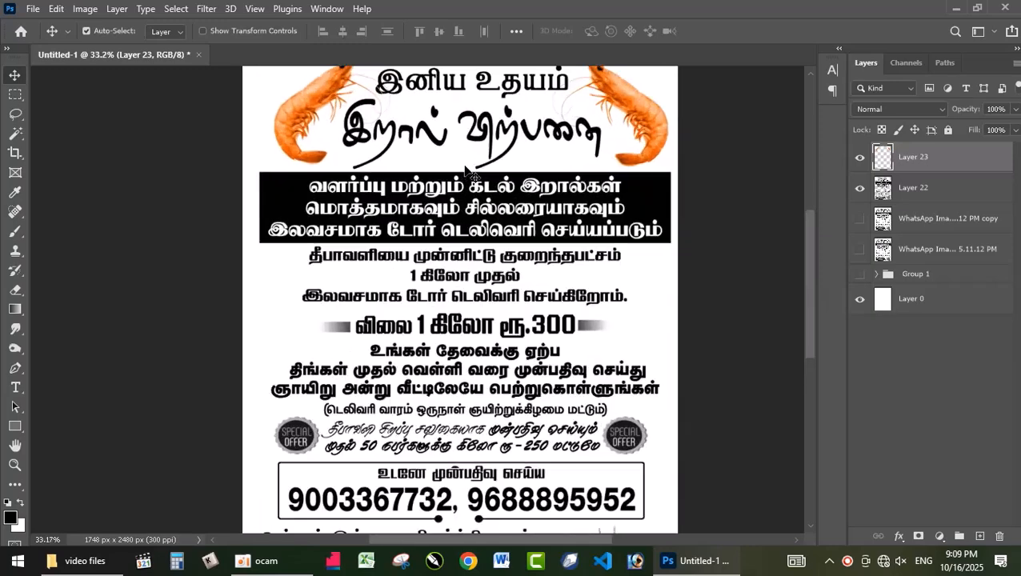
scroll(793, 272, up, 3)
click(672, 426)
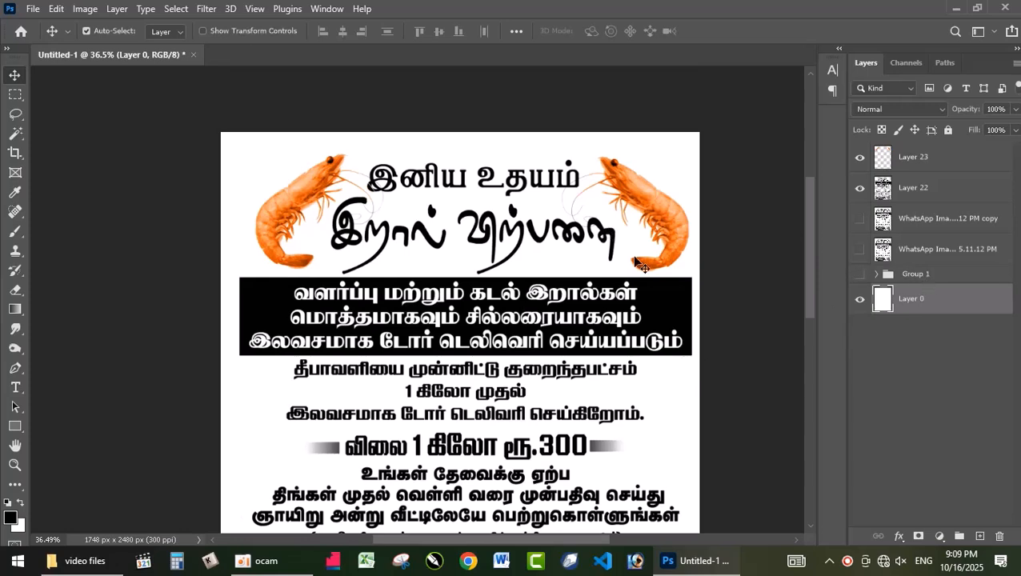
drag(809, 285, 809, 393)
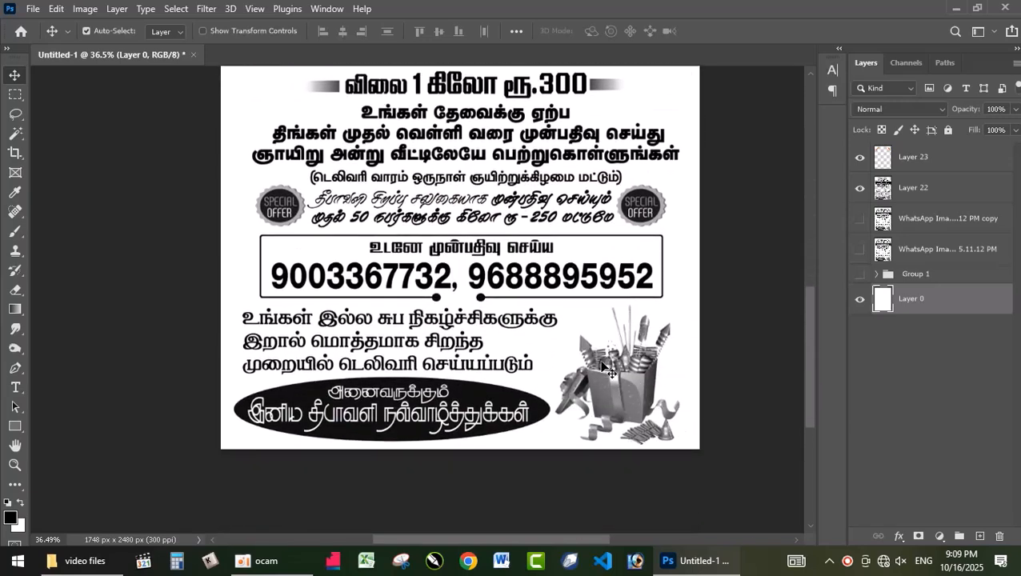
drag(811, 336, 797, 246)
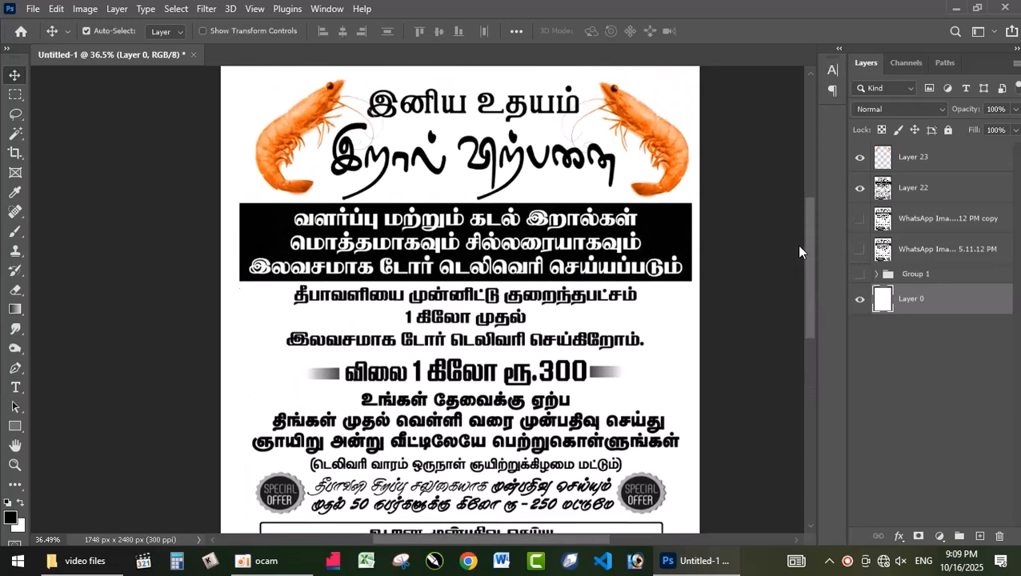
Lasso the two-line heading between the prawns on Layer 22 as a freehand selection
click(390, 148)
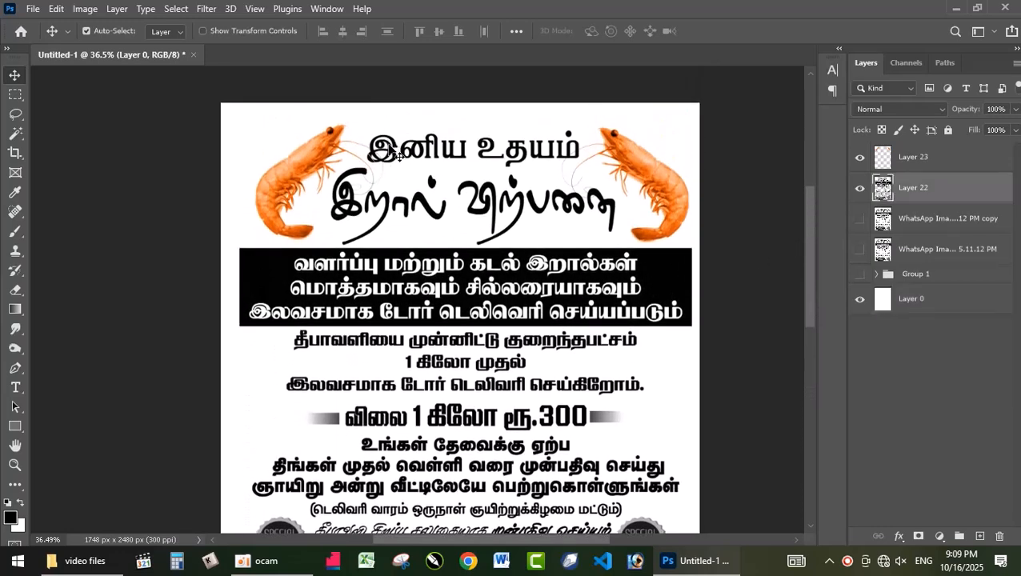
key(l)
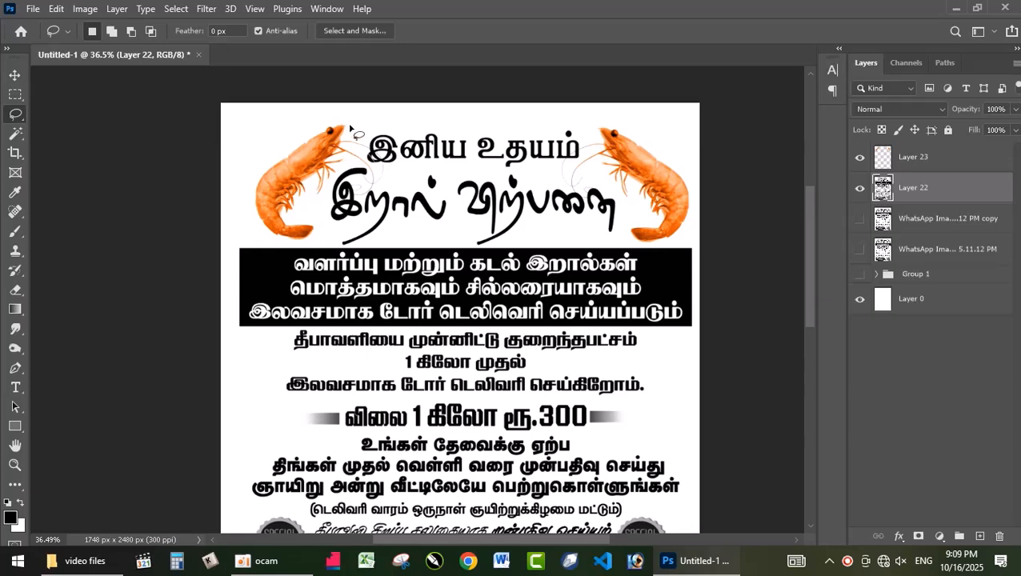
mouse_move(366, 125)
mouse_down()
mouse_move(549, 117)
mouse_move(593, 136)
mouse_move(556, 178)
mouse_move(564, 192)
mouse_move(582, 185)
mouse_move(636, 226)
mouse_move(629, 239)
mouse_move(588, 246)
mouse_move(371, 252)
mouse_up()
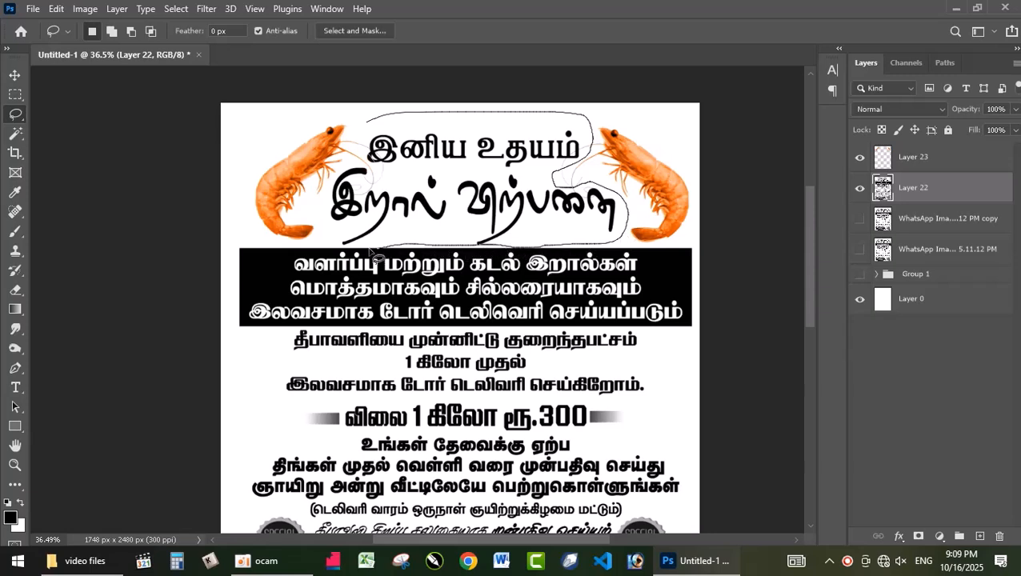
drag(318, 206, 371, 120)
Subtract the parts overlapping the black banner from the lower edge of the heading's lasso selection
scroll(378, 272, up, 4)
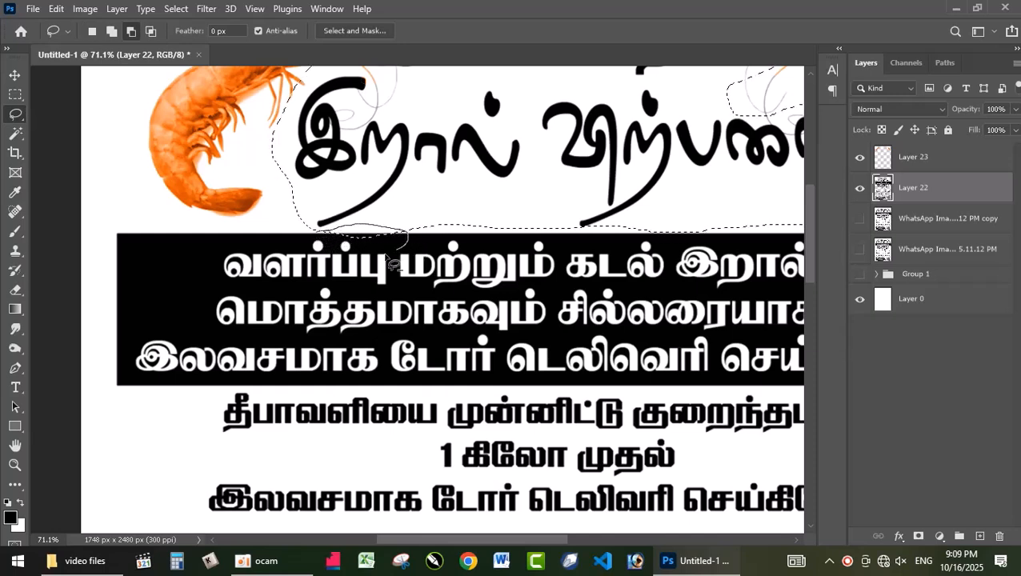
drag(302, 241, 307, 234)
drag(561, 226, 282, 196)
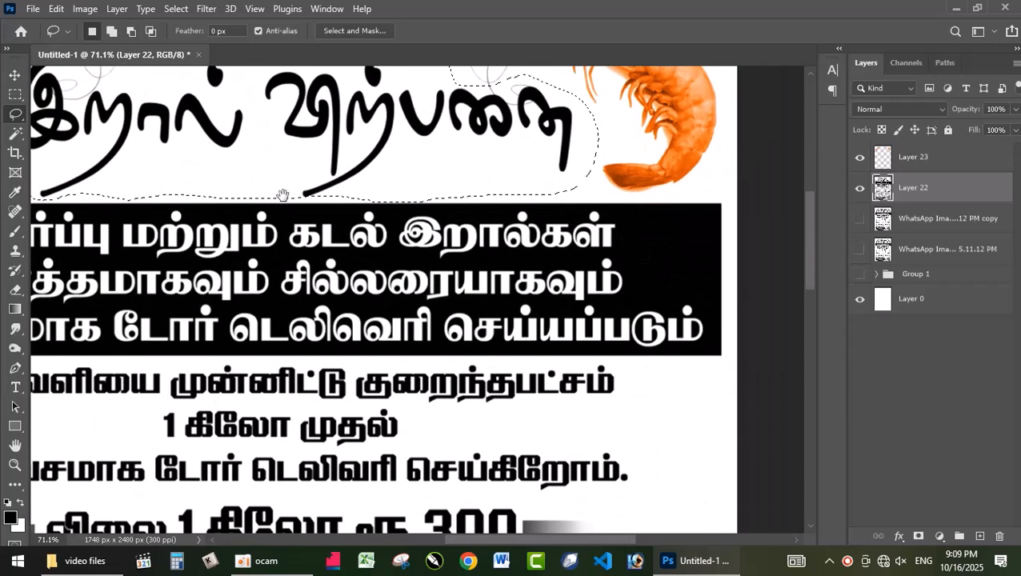
mouse_move(365, 201)
mouse_down()
mouse_move(404, 194)
mouse_move(449, 214)
mouse_move(365, 222)
mouse_move(358, 210)
mouse_up()
scroll(392, 226, down, 3)
drag(352, 117, 430, 249)
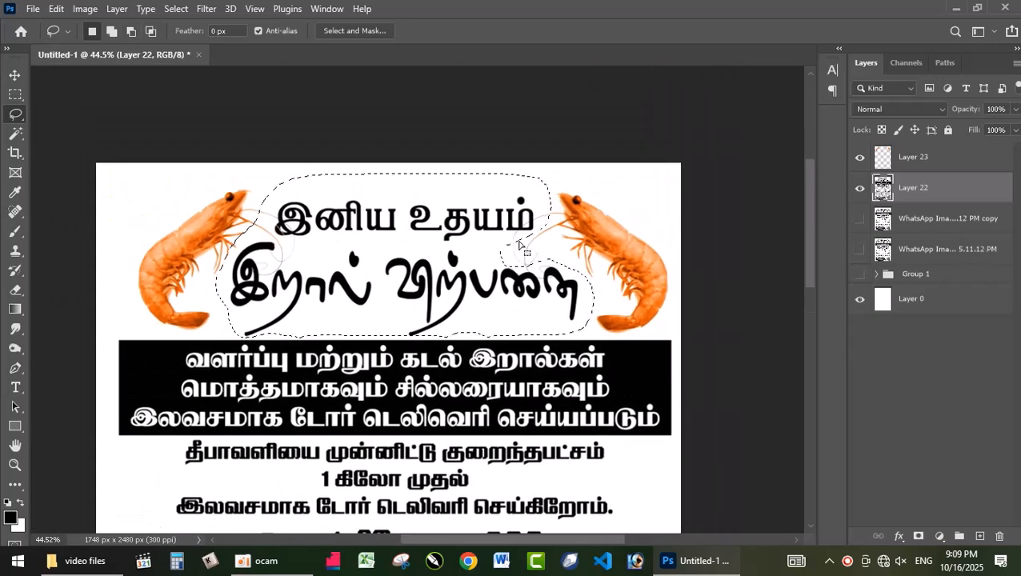
scroll(420, 338, up, 5)
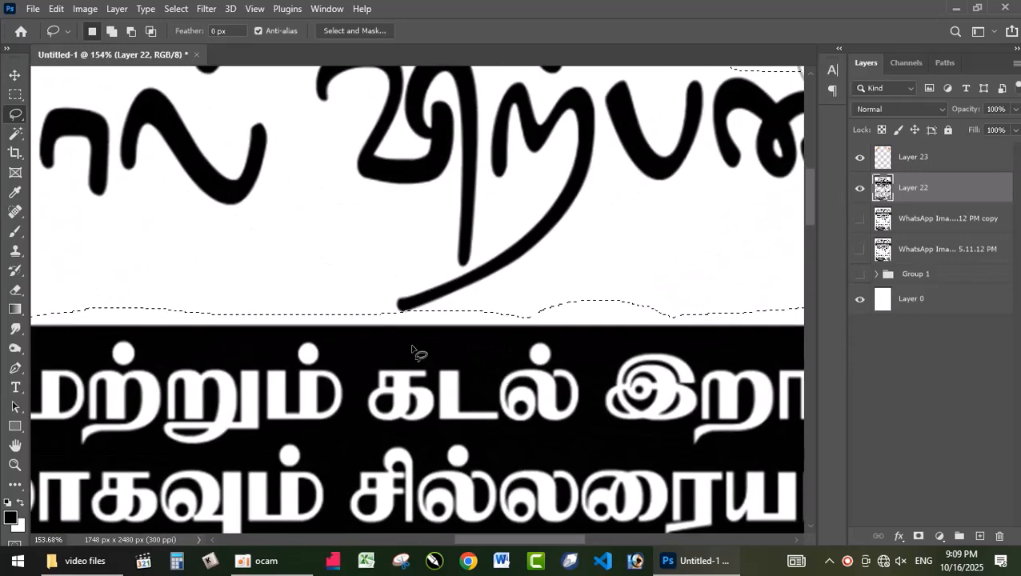
scroll(416, 351, down, 3)
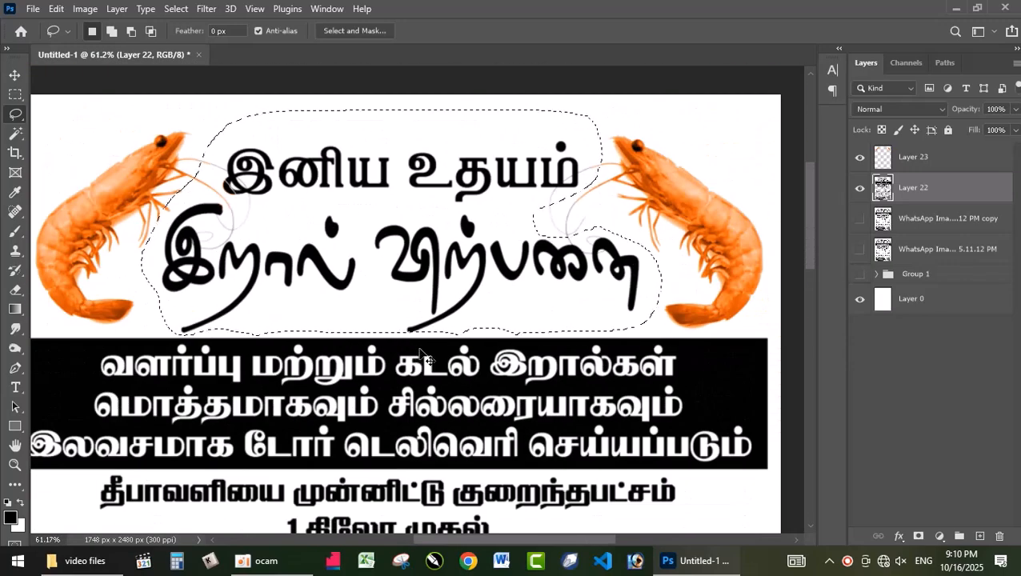
Cut the selected heading from Layer 22 to its own layer and check it by toggling its visibility
key(ctrl+j)
key(v)
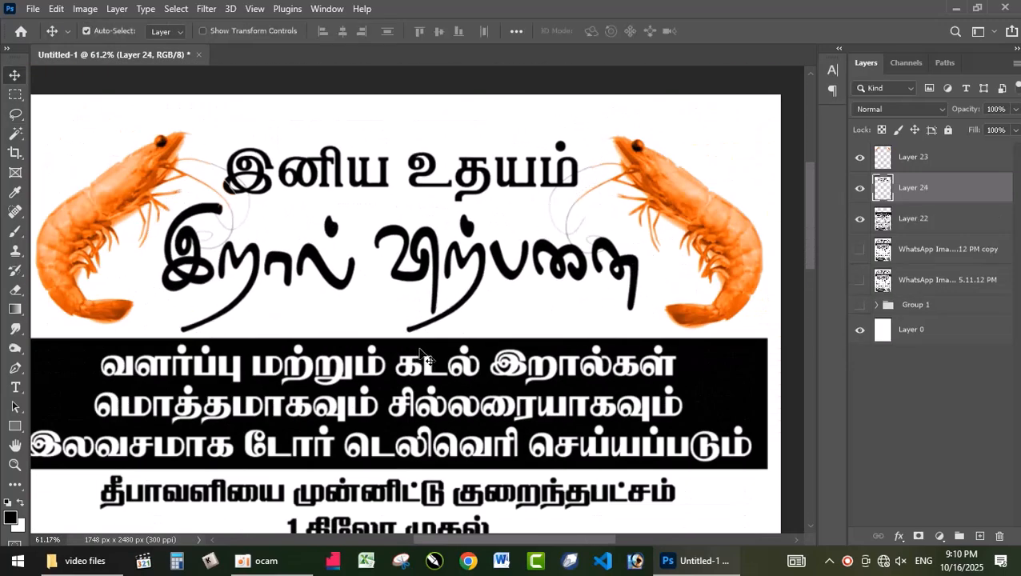
click(860, 189)
click(859, 189)
Lasso the heading fragments beside the left prawn's antennae on Layer 23 and cut them to a new layer
scroll(240, 205, up, 4)
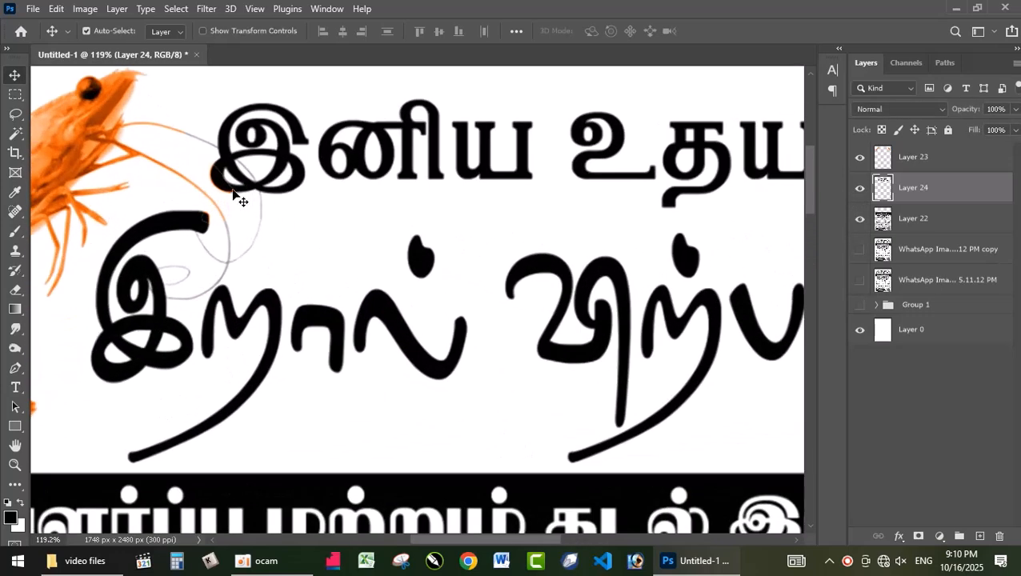
scroll(236, 197, up, 4)
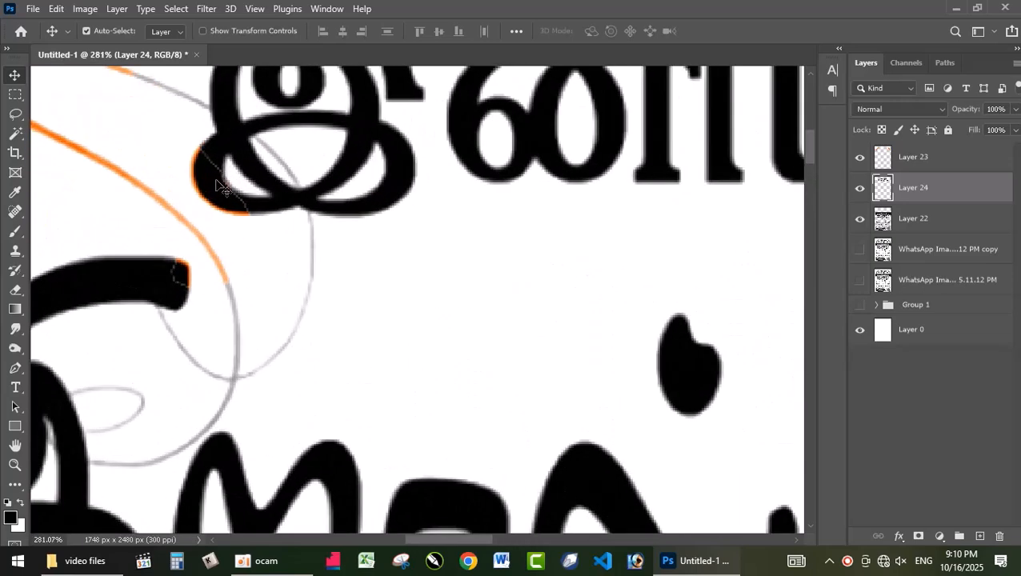
click(213, 184)
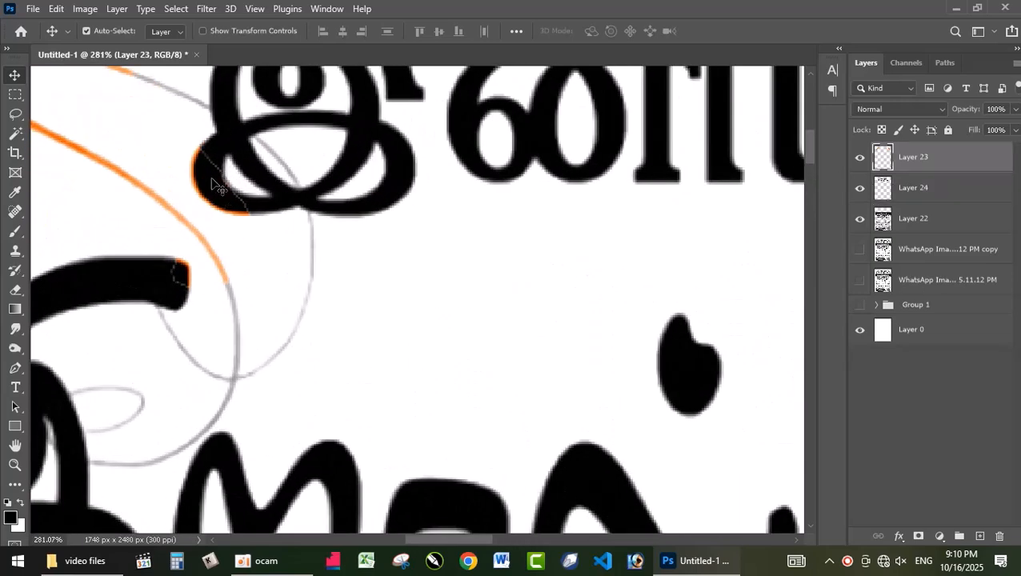
key(l)
mouse_move(179, 133)
mouse_down()
mouse_move(300, 245)
mouse_move(211, 301)
mouse_move(170, 298)
mouse_move(164, 250)
mouse_move(196, 268)
mouse_move(239, 255)
mouse_move(177, 168)
mouse_move(175, 135)
mouse_up()
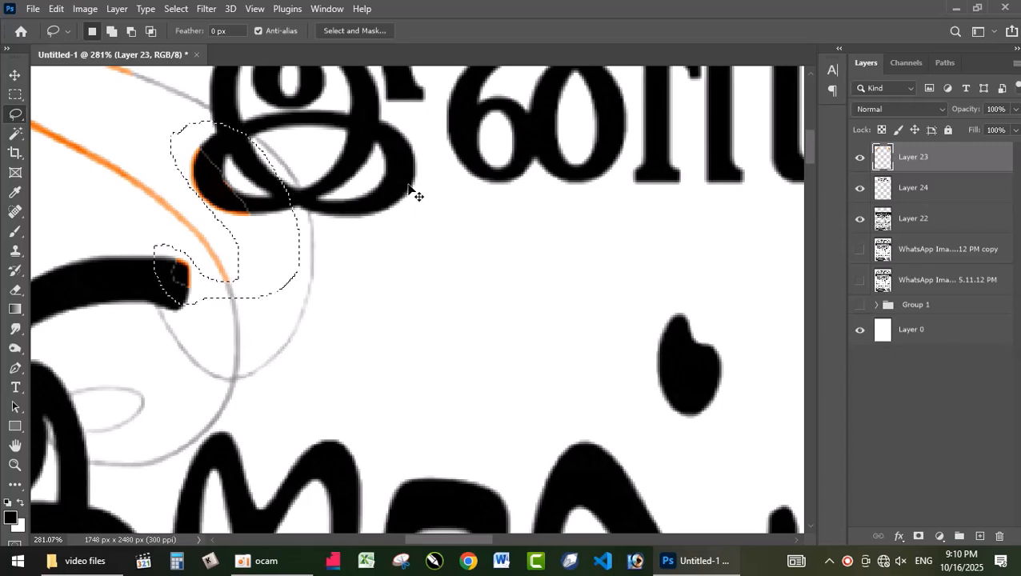
key(ctrl+j)
Merge the cut letter fragments with the heading layer and check the merged heading by toggling its visibility
key(v)
drag(209, 188, 218, 176)
key(ctrl+z)
shift+click(330, 186)
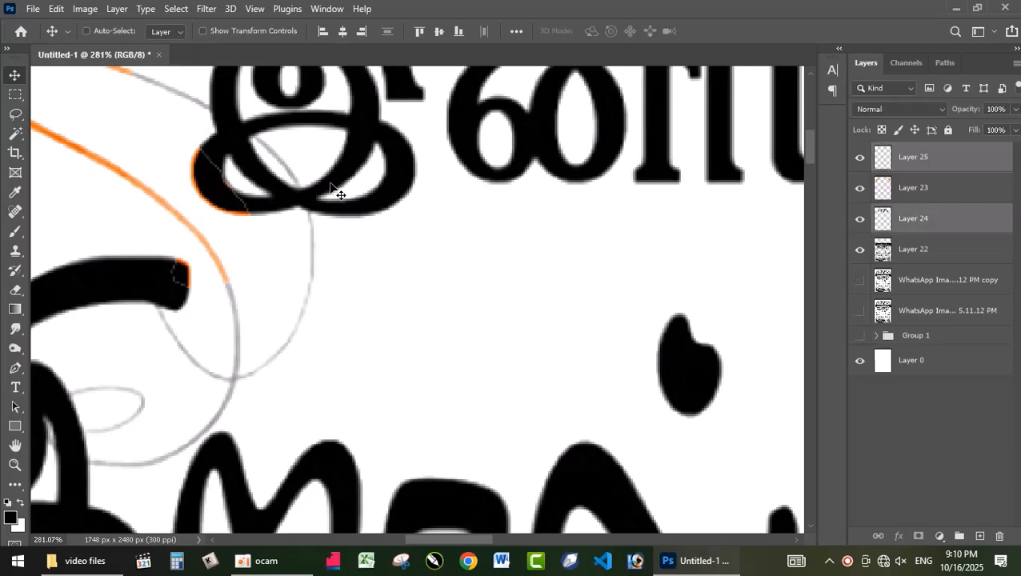
key(ctrl+e)
scroll(328, 200, down, 8)
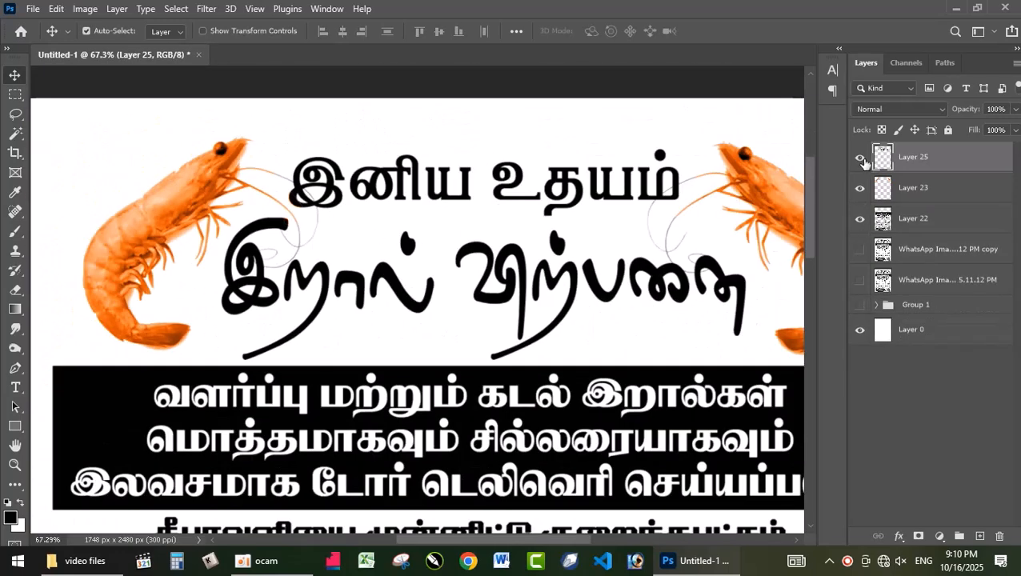
click(861, 159)
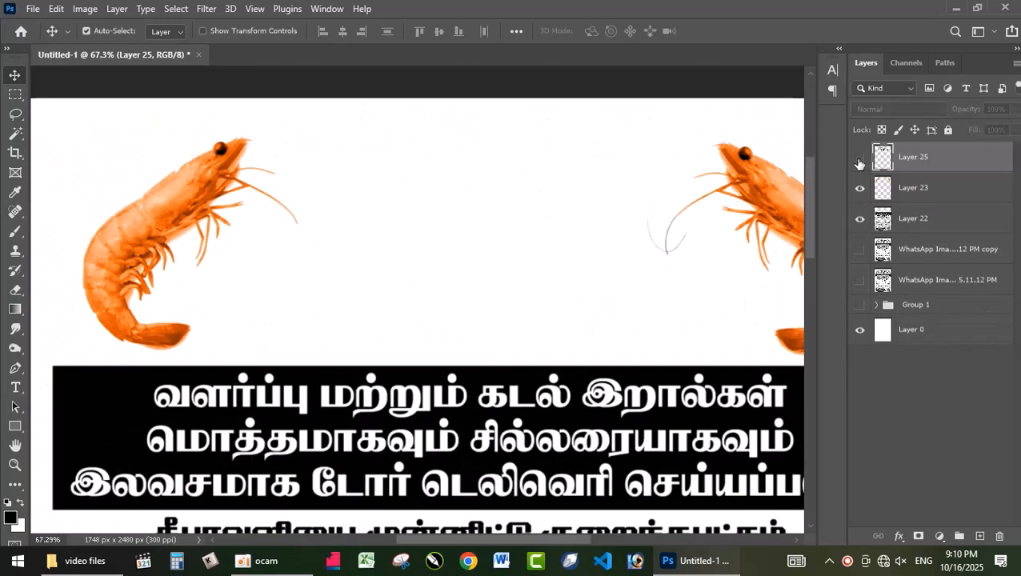
click(860, 158)
Apply a Gradient Overlay with the solid dark blue preset to the heading layer and inspect the recolored lettering
scroll(622, 217, down, 2)
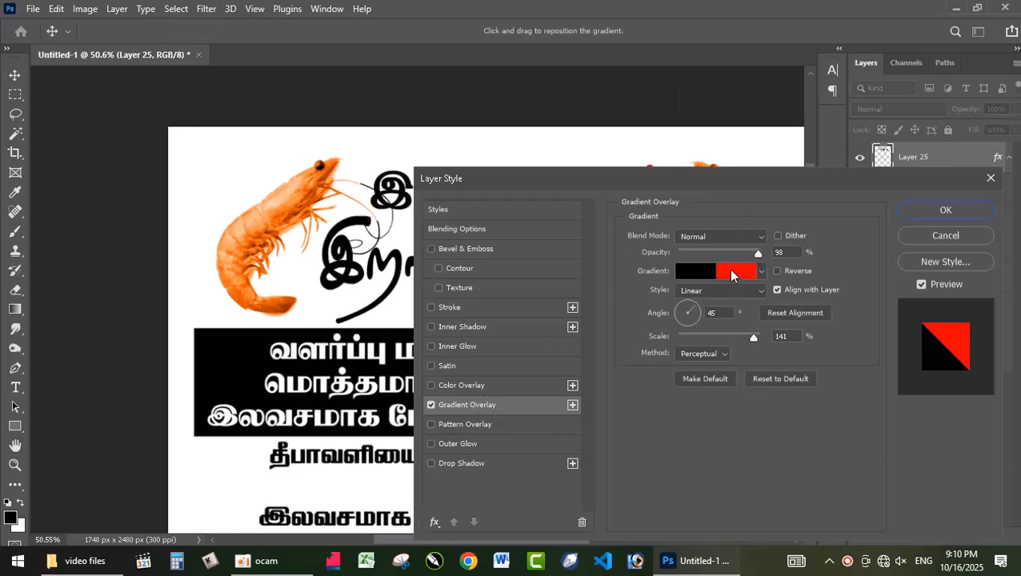
click(730, 272)
scroll(438, 178, down, 5)
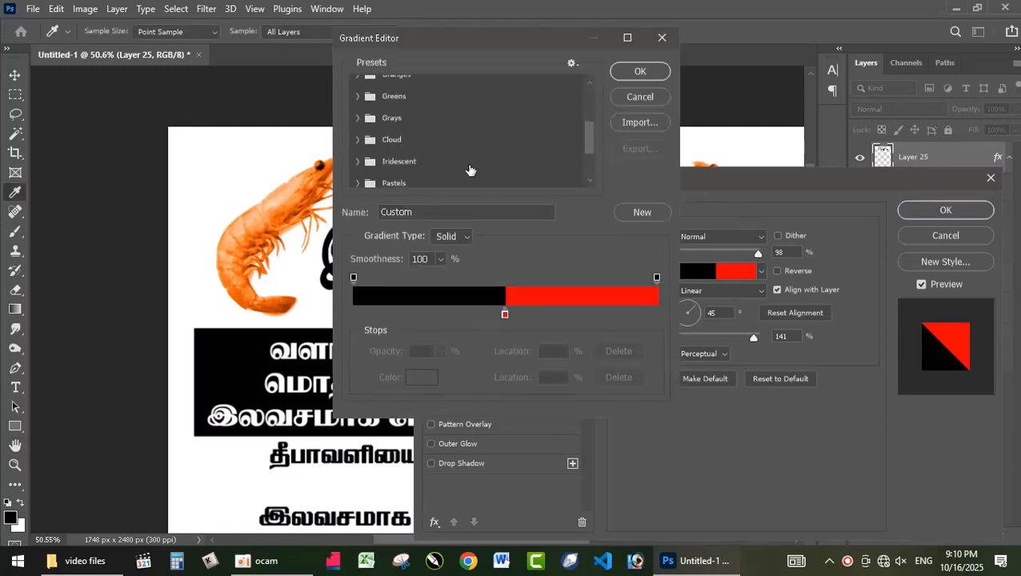
click(506, 153)
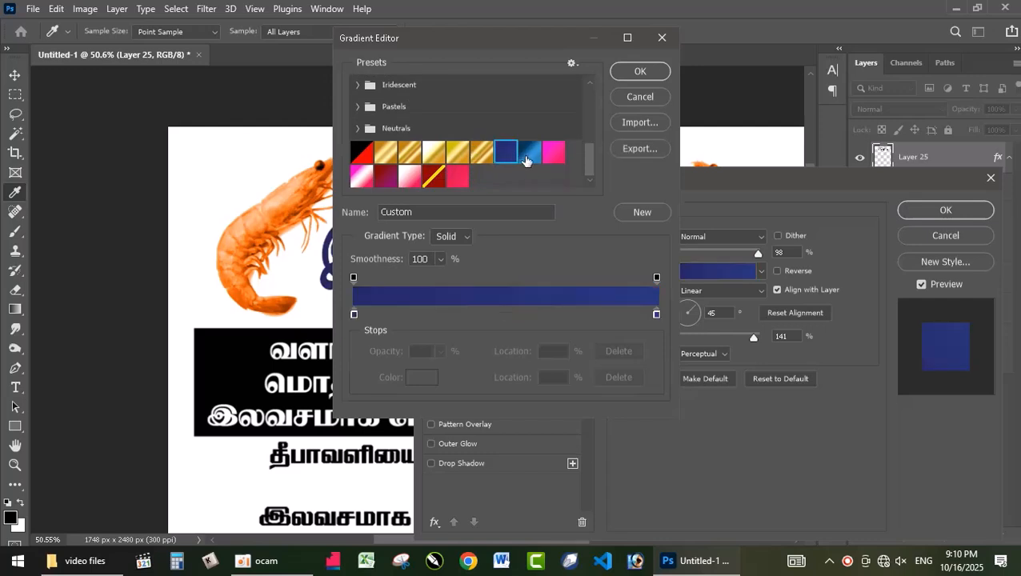
click(638, 71)
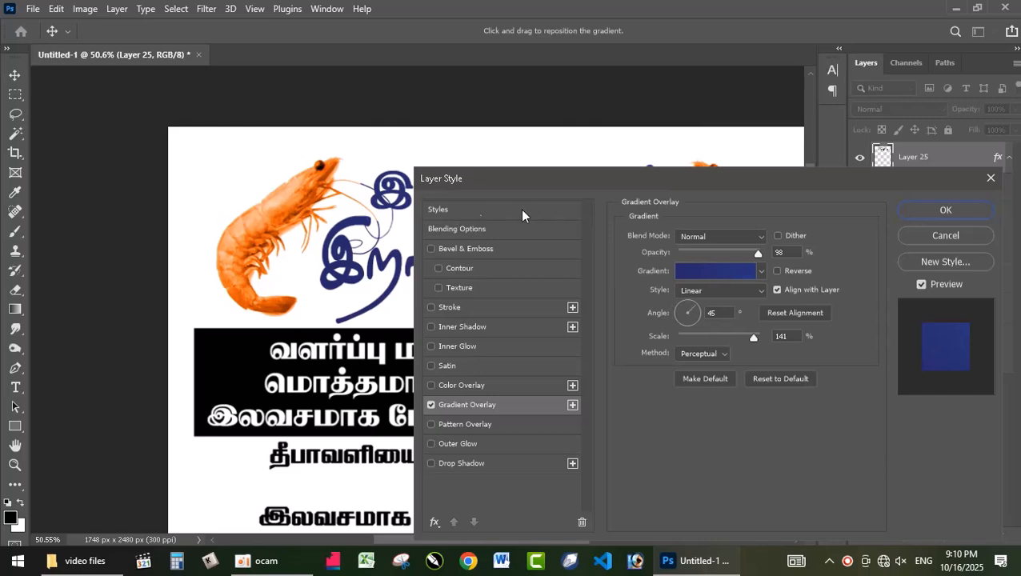
click(944, 210)
scroll(695, 232, up, 4)
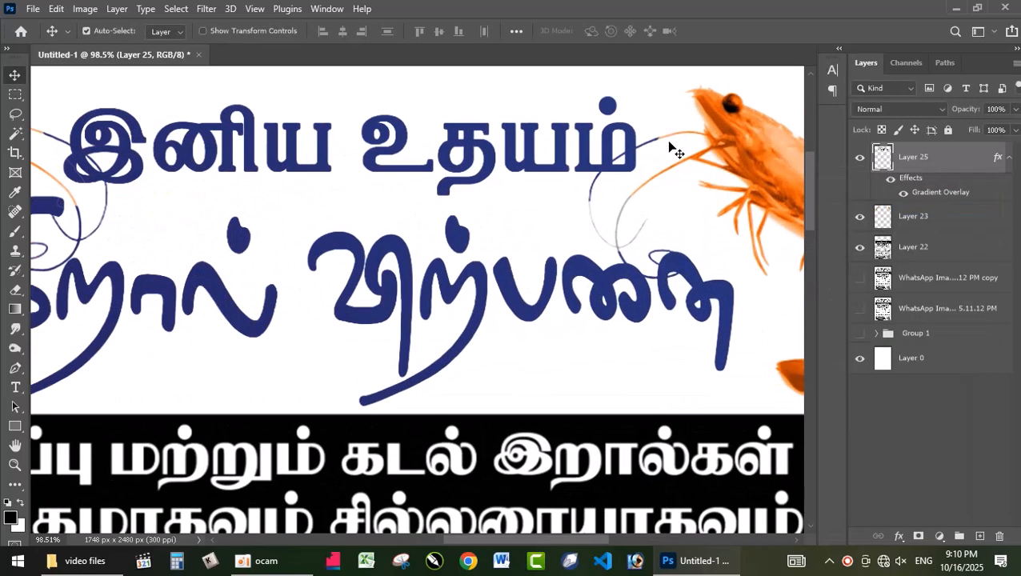
scroll(675, 149, down, 2)
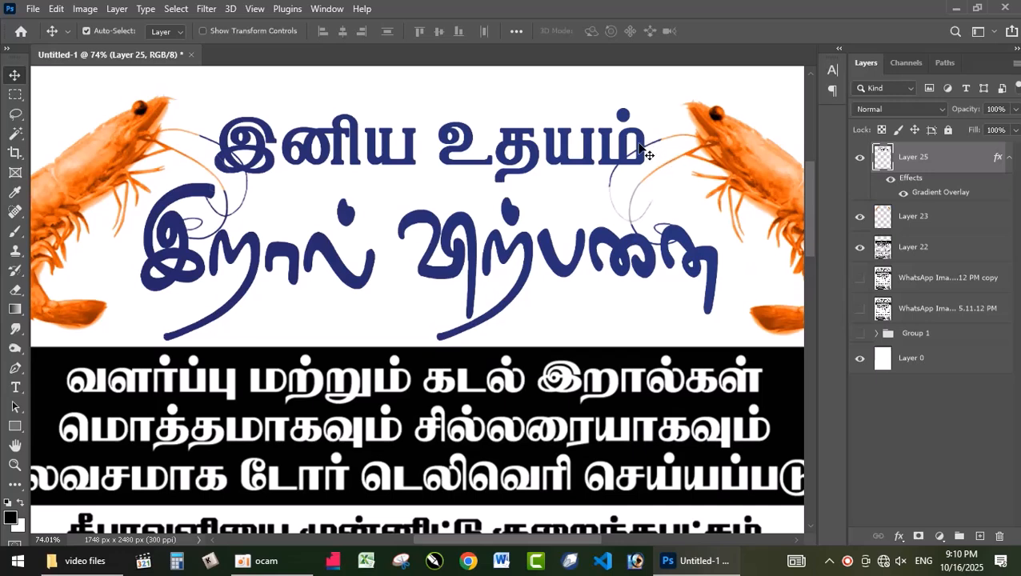
scroll(644, 178, down, 2)
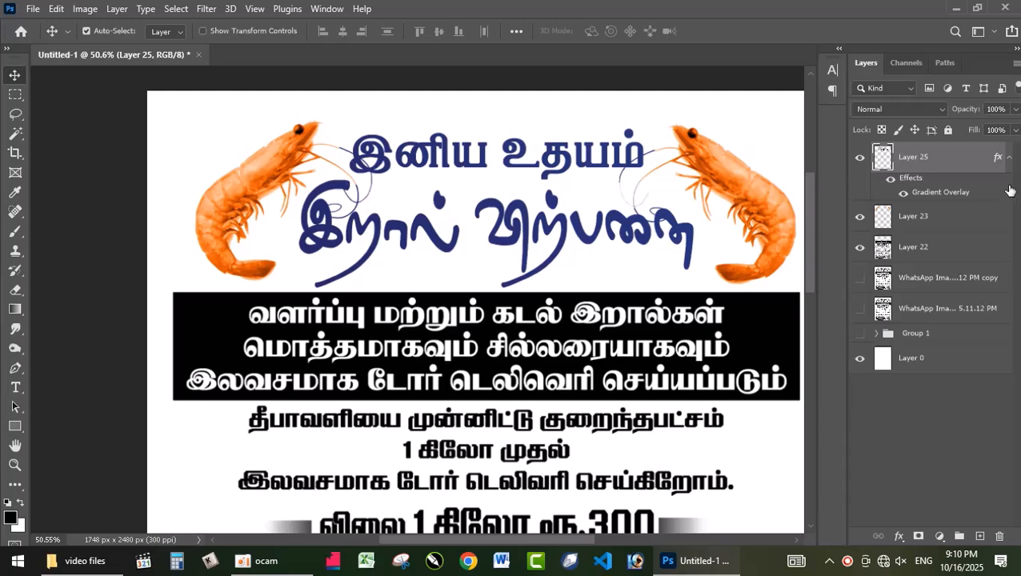
Make Layer 22 with the black banner active and undo a trial move of it
scroll(402, 314, down, 2)
click(641, 328)
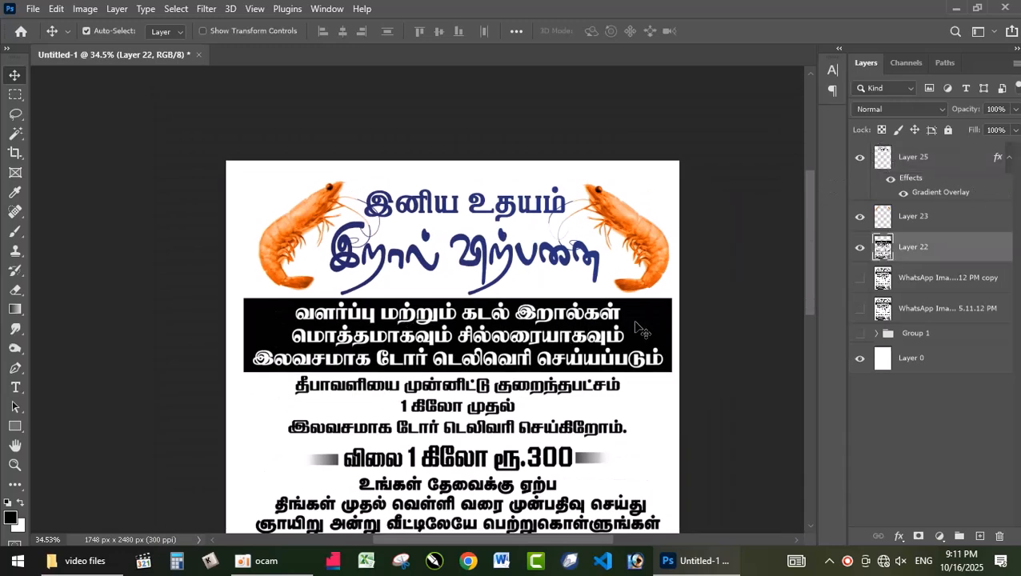
drag(635, 337, 641, 311)
key(ctrl+z)
drag(813, 278, 818, 320)
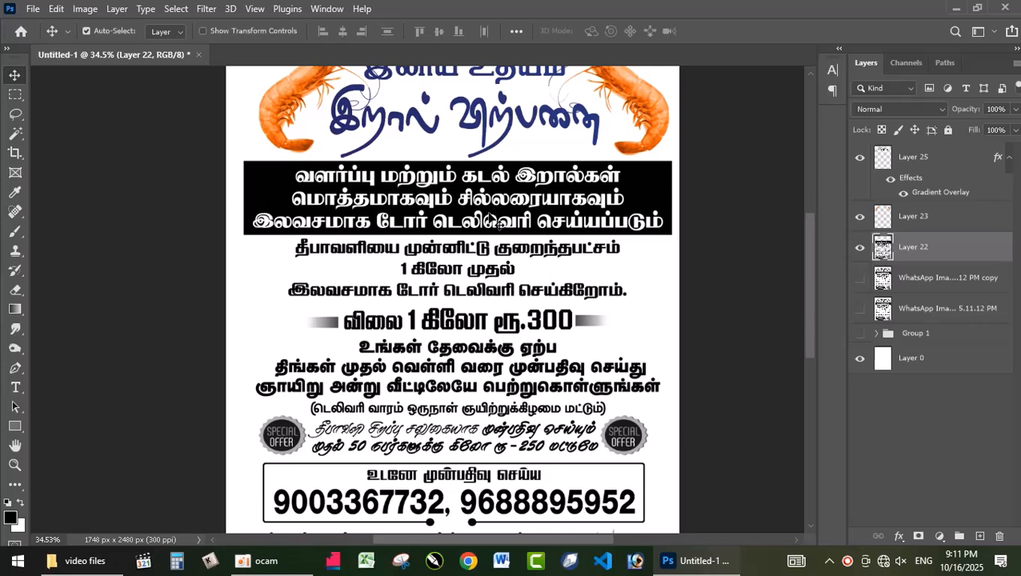
Select the black banner on Layer 22 with a rectangular marquee and cut it to its own layer
key(m)
drag(229, 156, 723, 238)
key(Down)
key(Down)
key(Down)
key(Down)
key(Down)
key(Down)
key(Down)
key(Down)
key(Down)
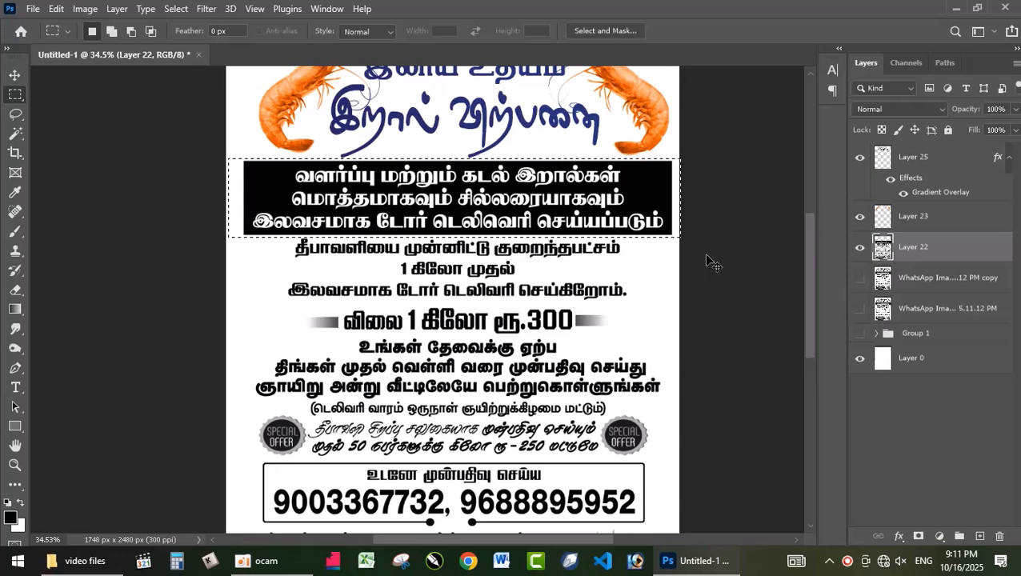
key(ctrl+j)
key(v)
drag(629, 180, 622, 210)
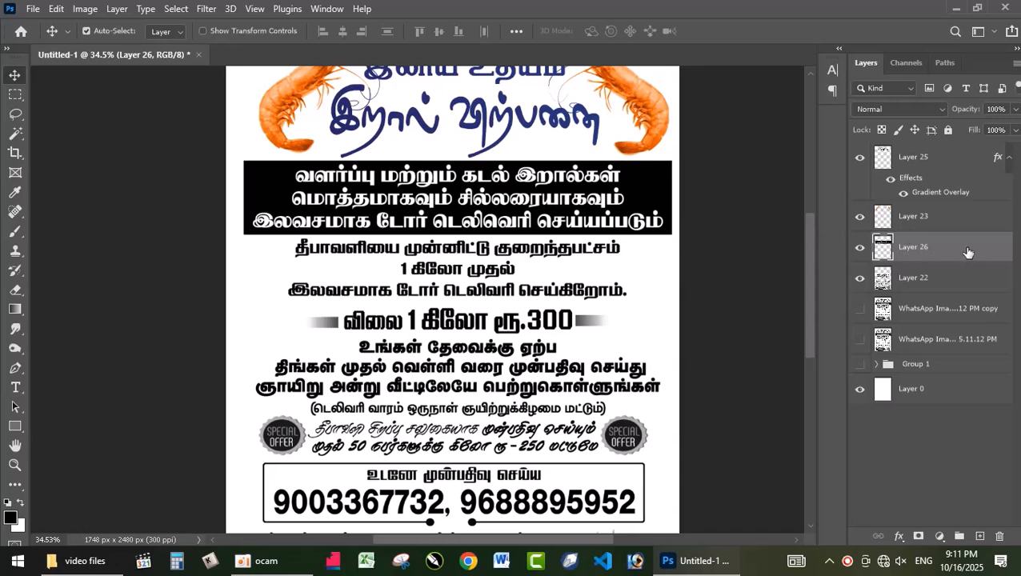
Load the banner layer's pixels as a selection, fill them with red ff0000 and deselect
ctrl+click(883, 253)
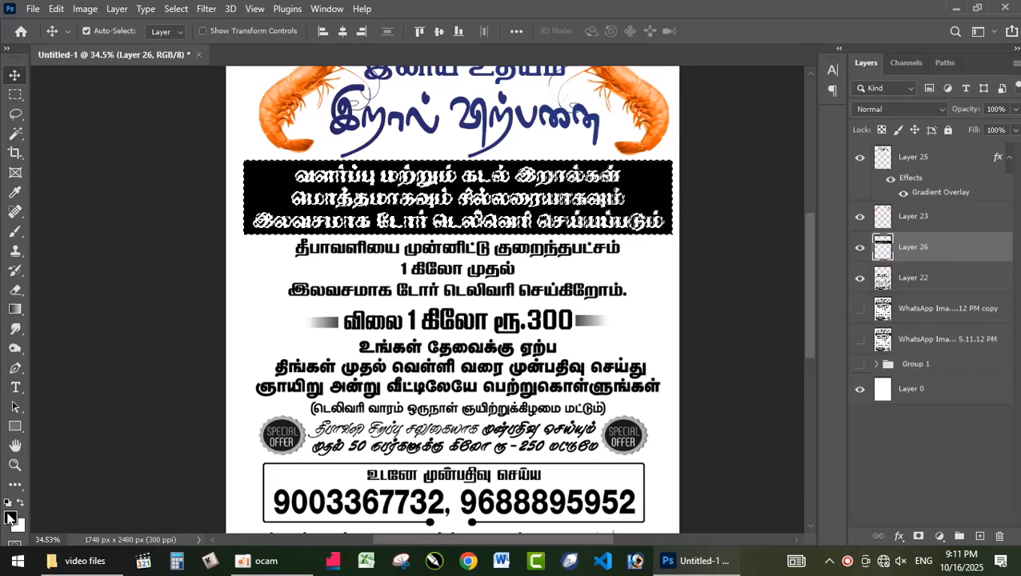
click(10, 518)
text(ff0000)
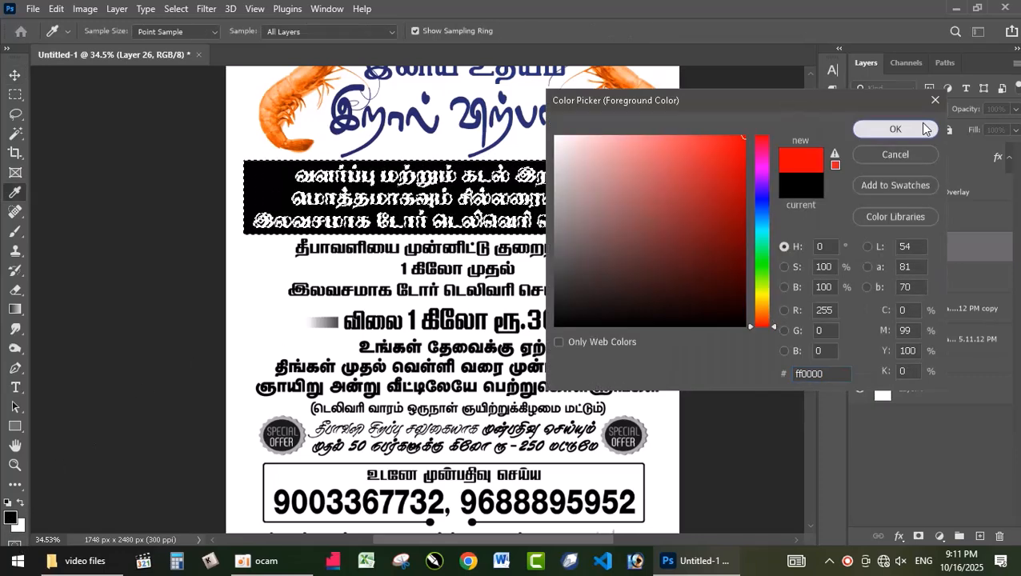
key(Return)
key(alt+BackSpace)
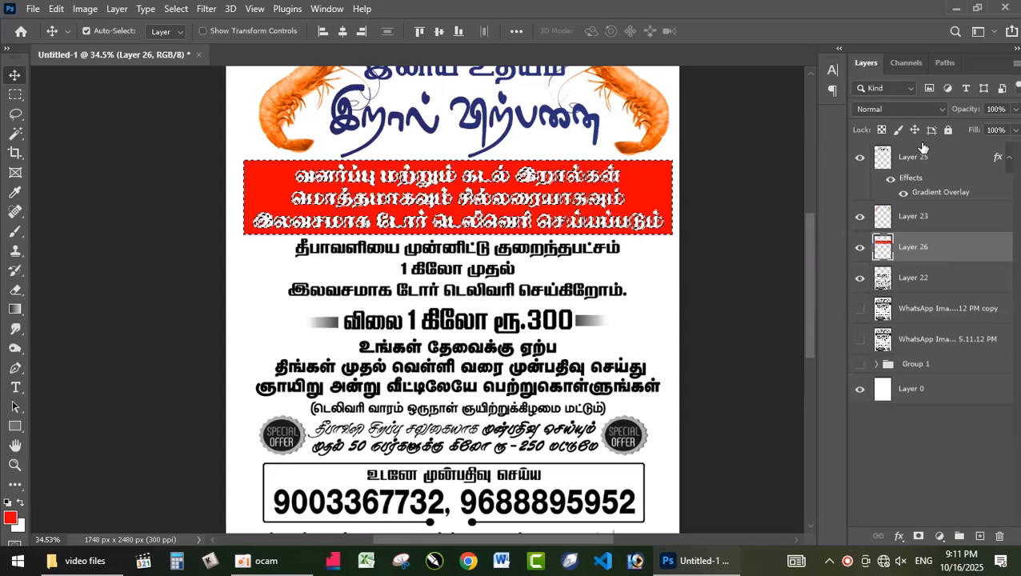
key(ctrl+d)
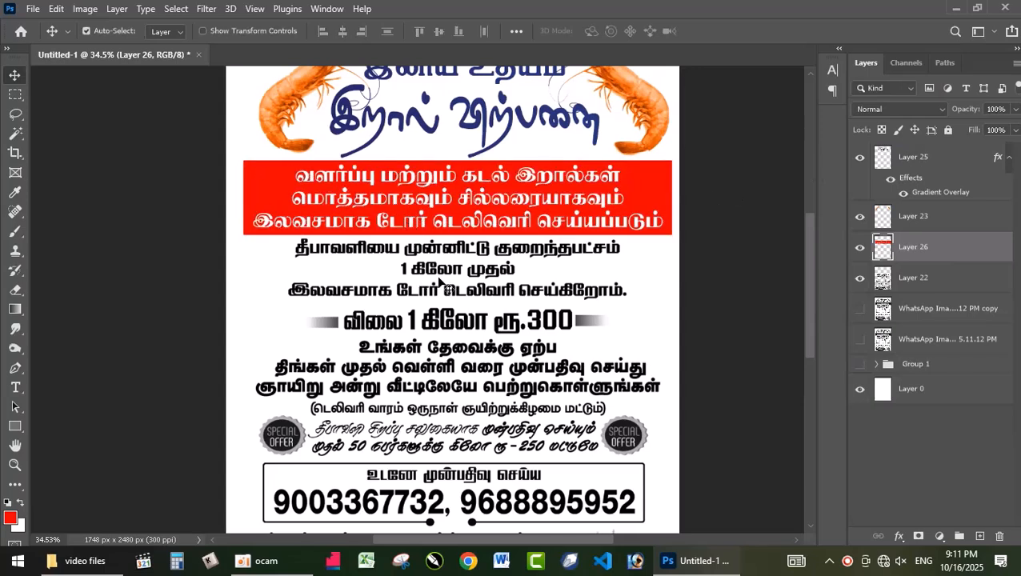
Recolor the banner to a deeper blue with Hue/Saturation at hue -155, saturation +65 and slightly reduced lightness
key(ctrl+u)
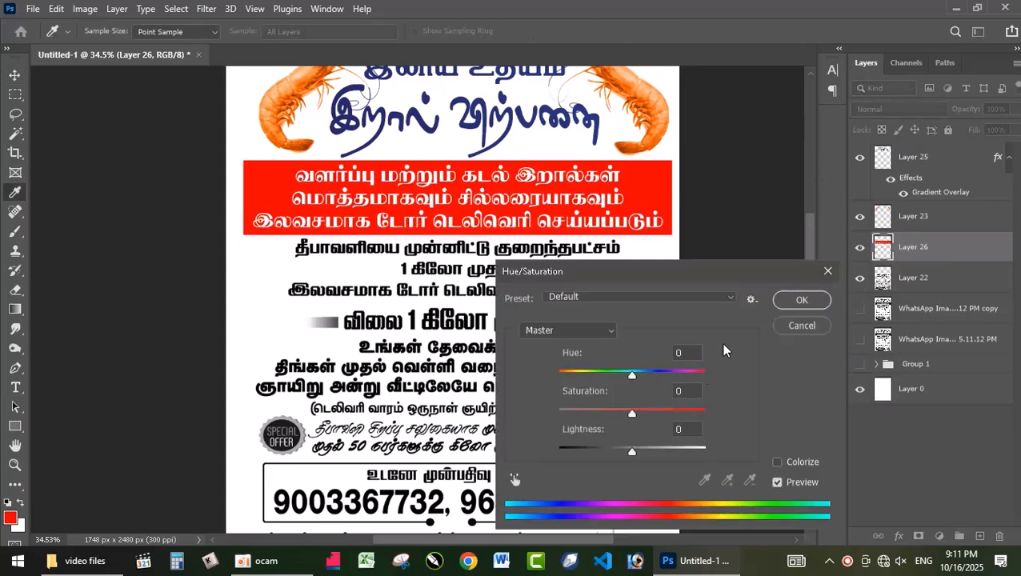
drag(632, 376, 568, 372)
drag(629, 414, 681, 411)
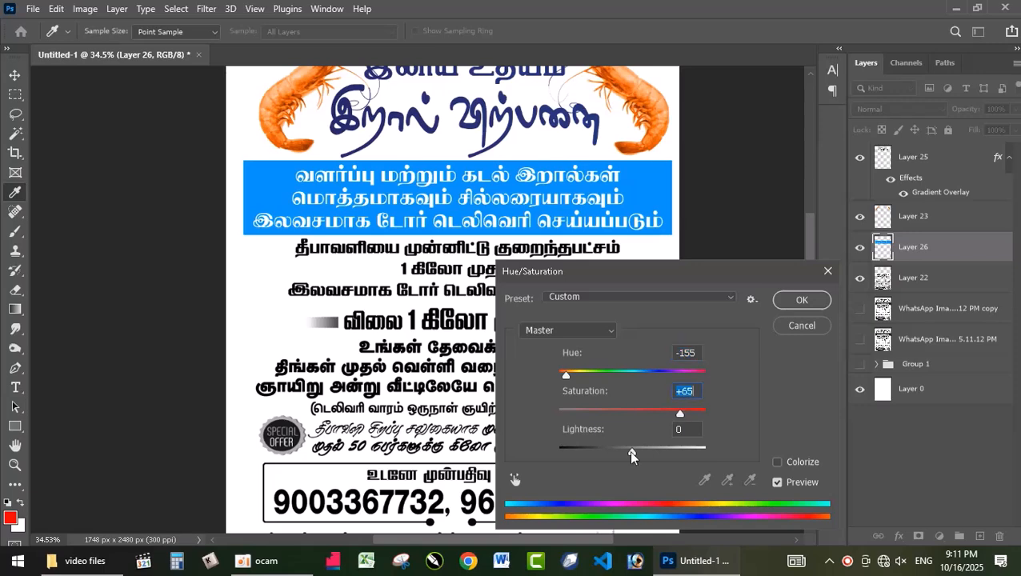
drag(630, 449, 618, 449)
click(816, 296)
key(v)
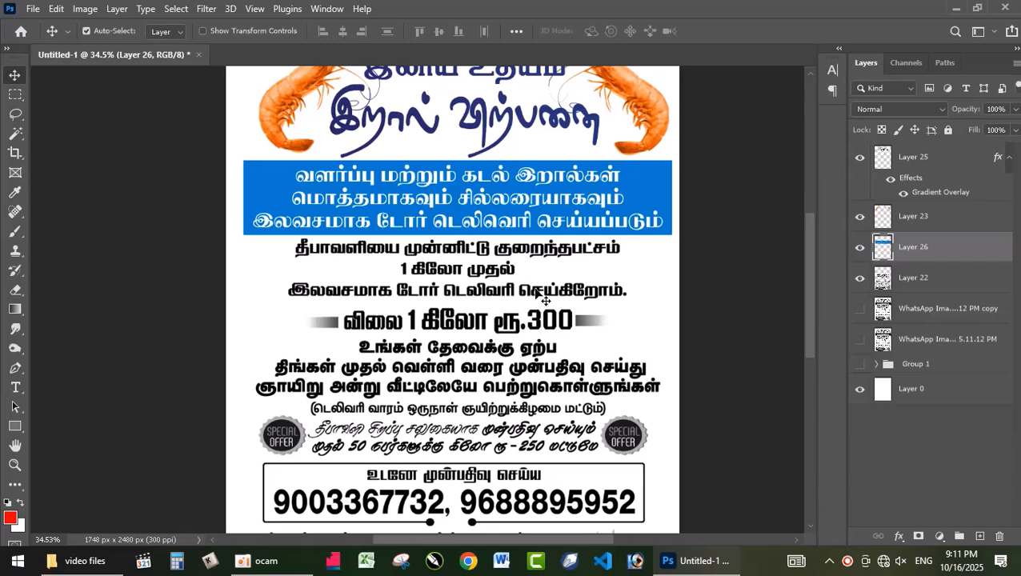
Marquee-select the three black text lines below the banner on Layer 22 and cut them to their own layer
click(544, 300)
key(m)
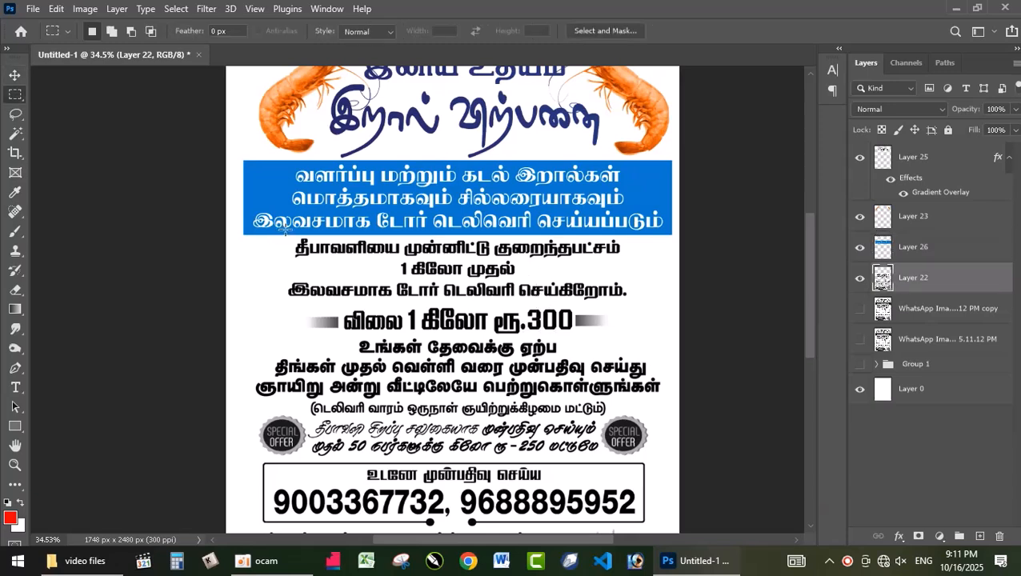
drag(290, 234, 663, 301)
key(shift+Left)
key(shift+Left)
key(shift+Left)
key(shift+Left)
key(shift+Down)
key(ctrl+j)
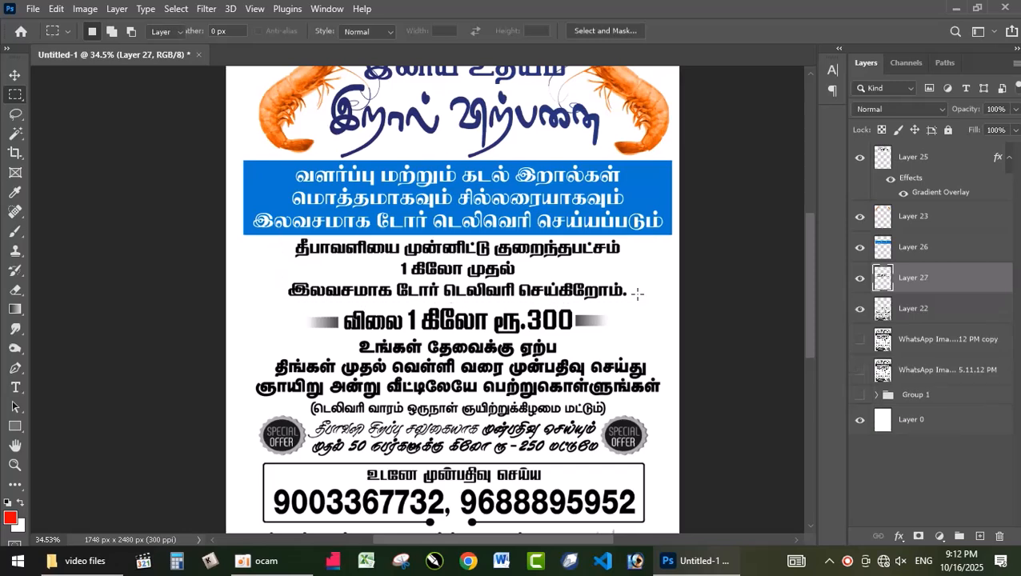
key(v)
drag(521, 299, 521, 287)
key(ctrl+z)
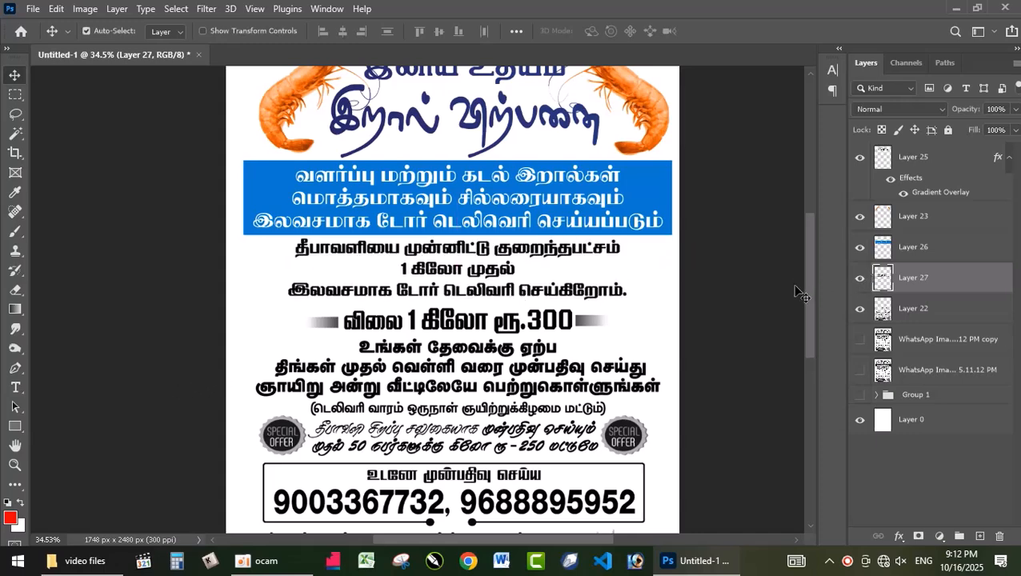
Fill the three text lines below the banner with the red foreground color, keeping the layer's transparent pixels locked
key(alt+BackSpace)
key(ctrl+z)
key(alt+BackSpace)
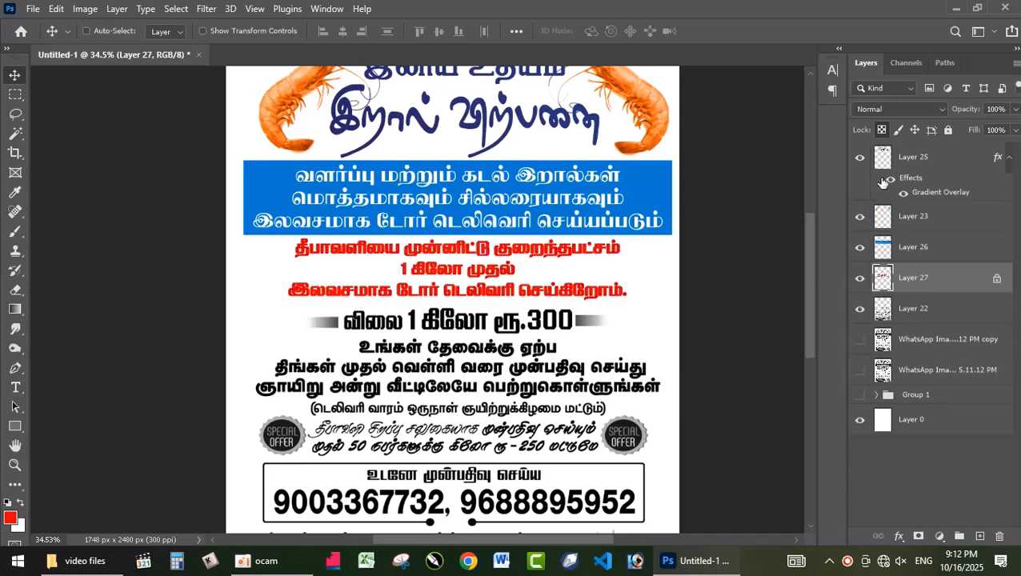
Shift the red three-line text below the banner to magenta with Hue/Saturation at hue -47 and increased saturation
key(ctrl+u)
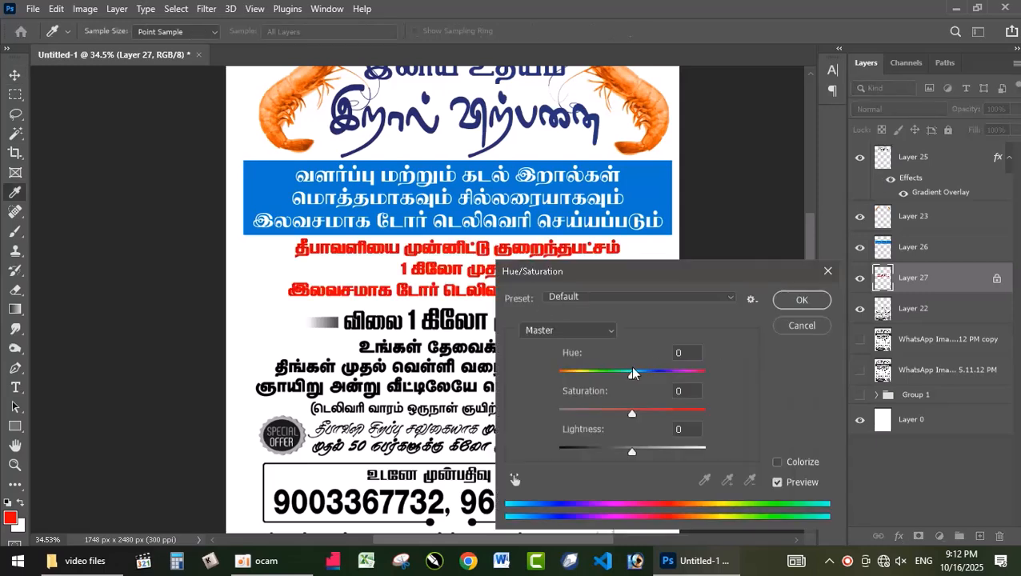
drag(634, 380, 598, 376)
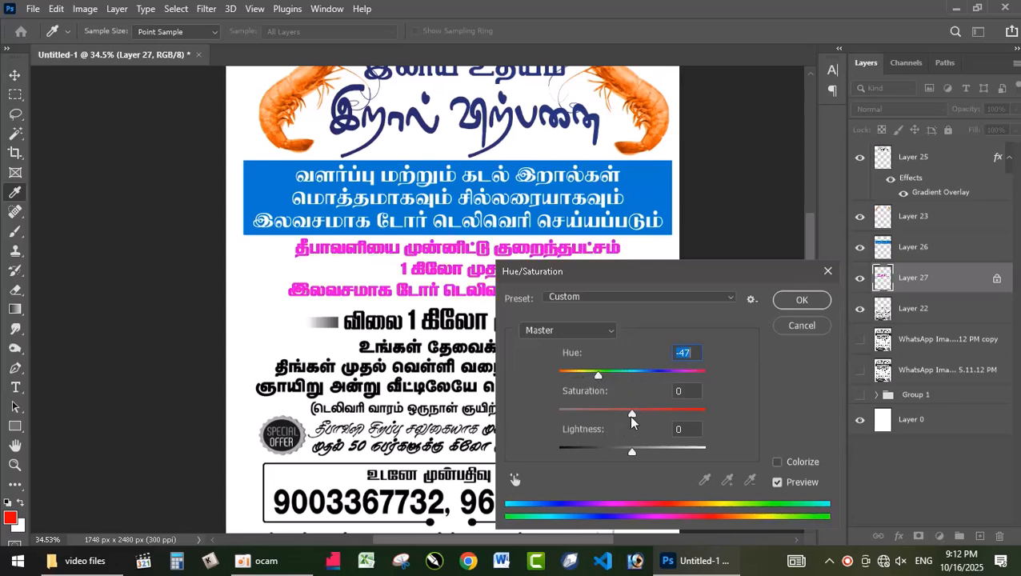
mouse_move(666, 412)
mouse_down()
mouse_move(585, 412)
mouse_move(661, 415)
mouse_move(653, 412)
mouse_up()
click(802, 300)
Shift the magenta three-line text to orange-red with Hue/Saturation at hue +52
key(ctrl+u)
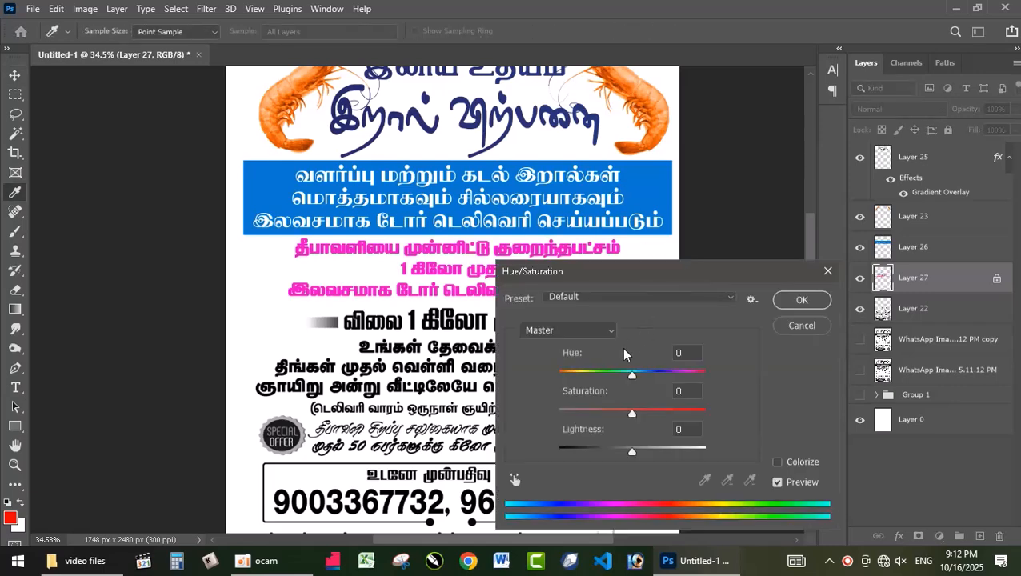
drag(631, 373, 666, 374)
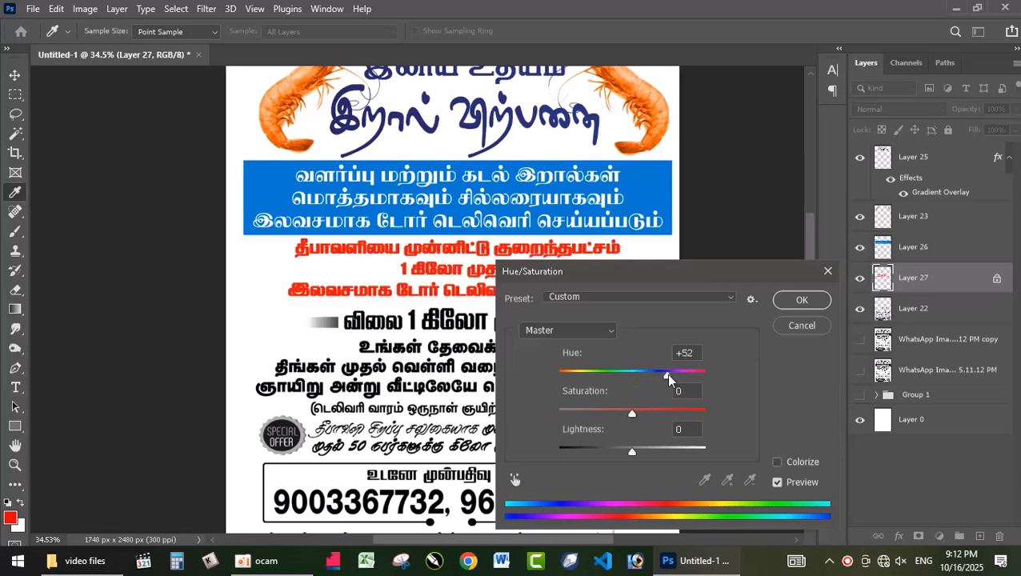
click(802, 301)
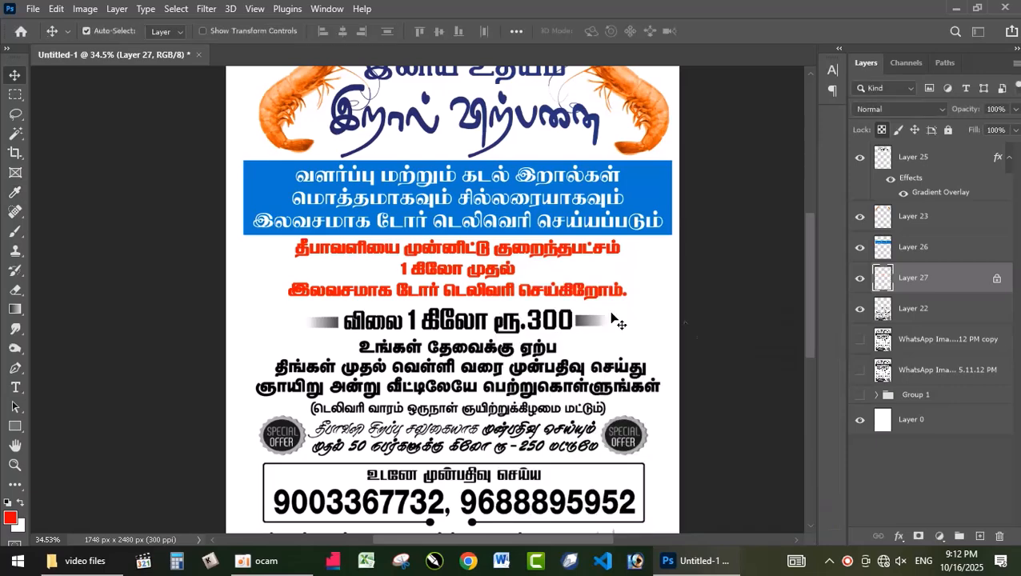
Marquee-select the black ரூ.300 price text on Layer 22, excluding its side bars, and separate it onto its own layer
scroll(477, 359, up, 3)
click(426, 309)
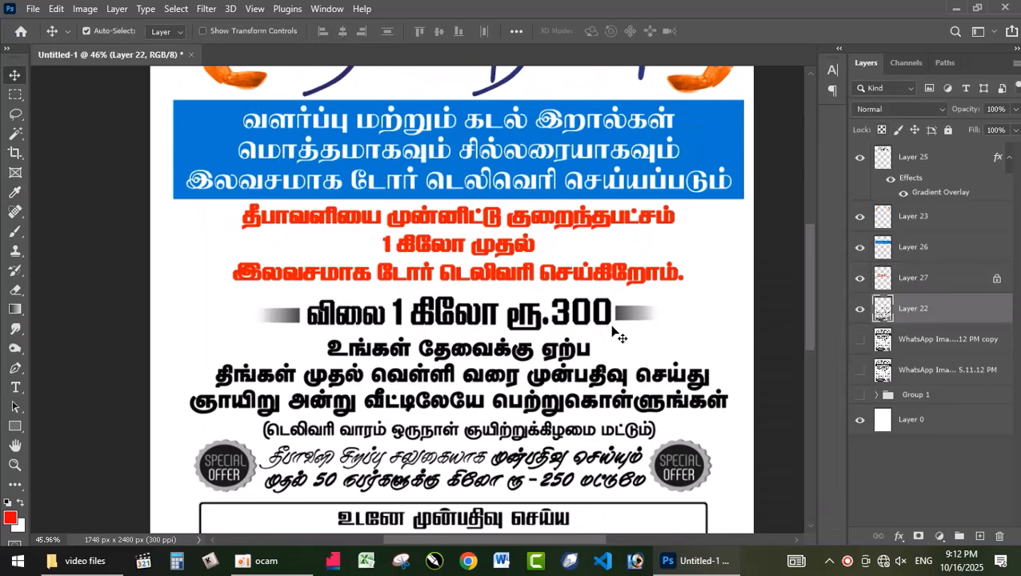
key(m)
drag(244, 290, 615, 336)
drag(223, 282, 304, 351)
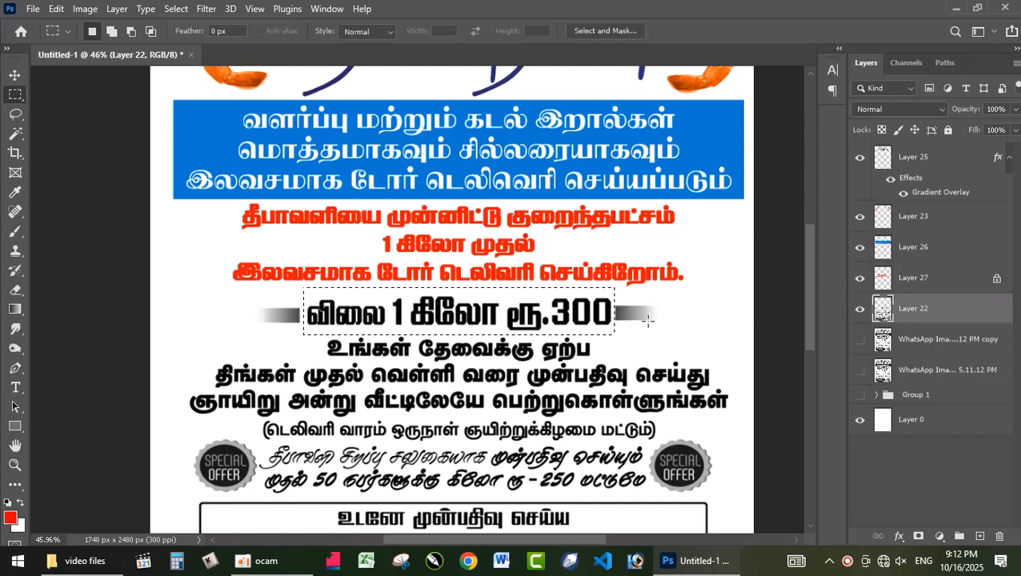
key(ctrl+j)
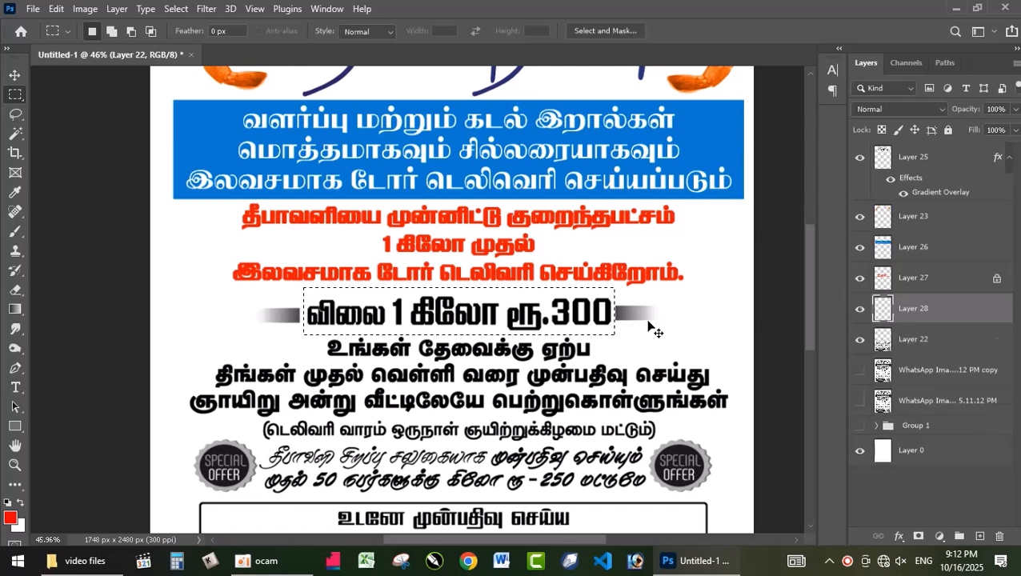
key(v)
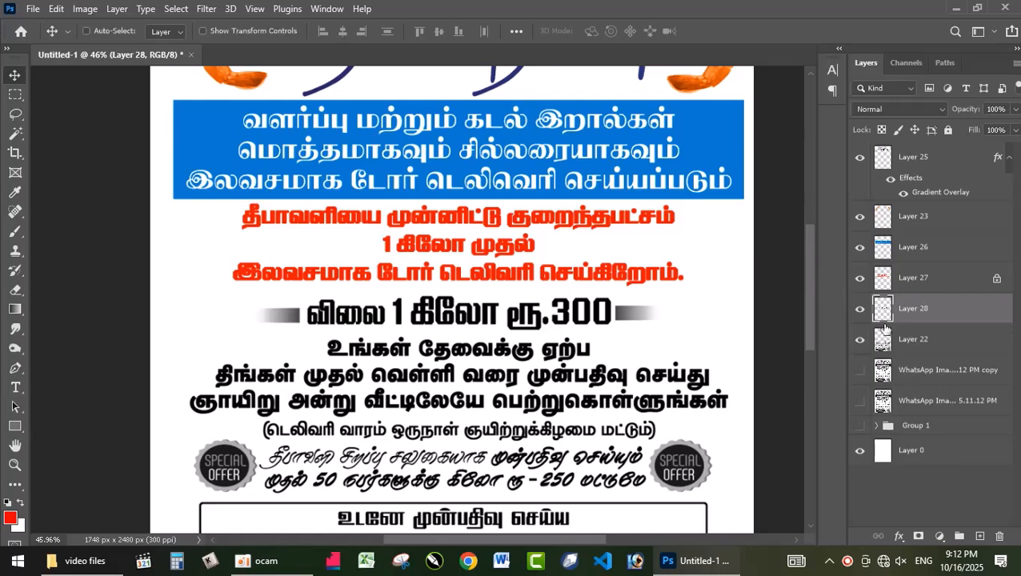
Fill the price text with red, transparent pixels locked, and turn it green with Hue/Saturation at hue +125, saturation +57, lightness -37
click(881, 130)
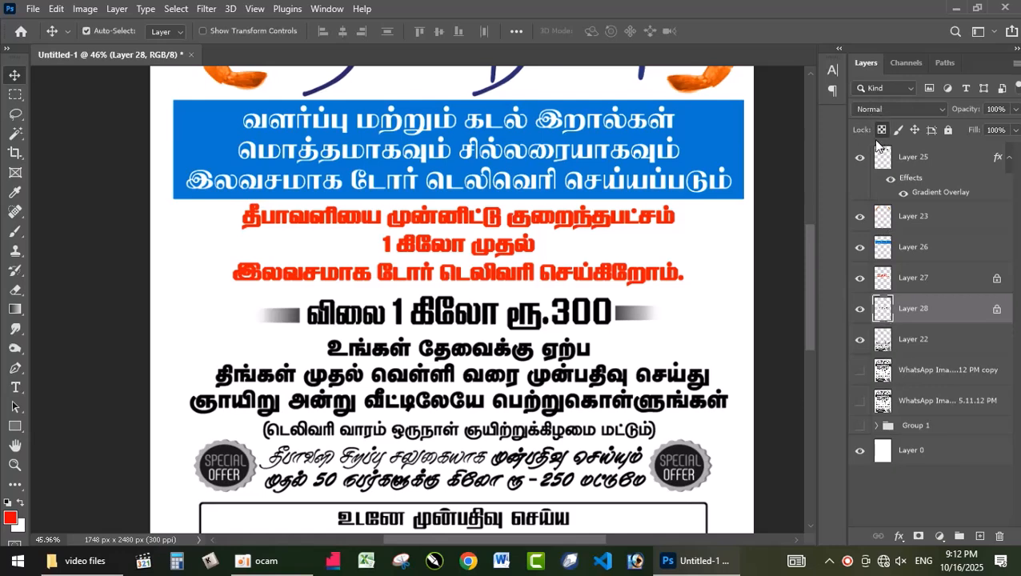
key(alt+BackSpace)
key(ctrl+u)
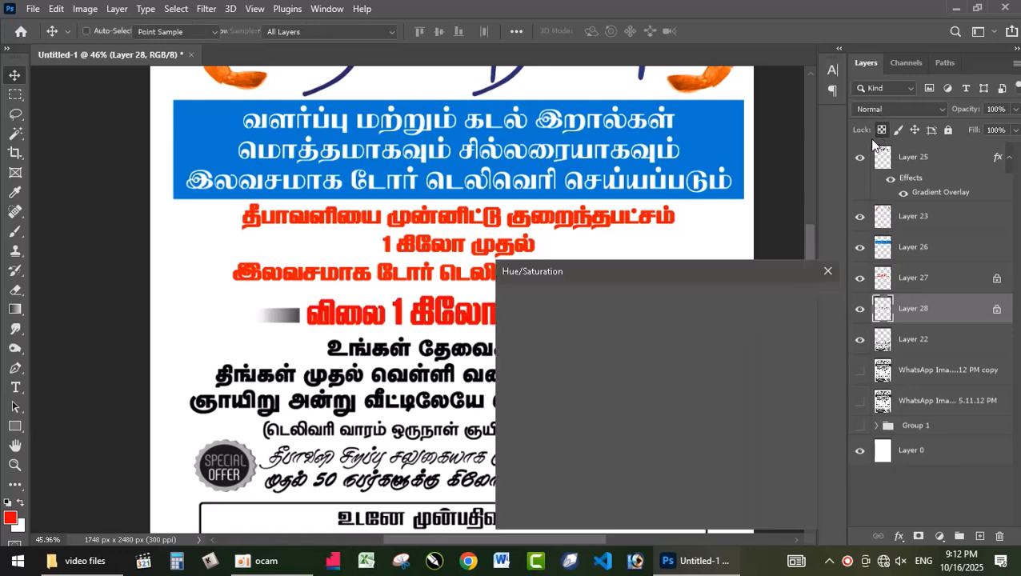
drag(632, 373, 686, 370)
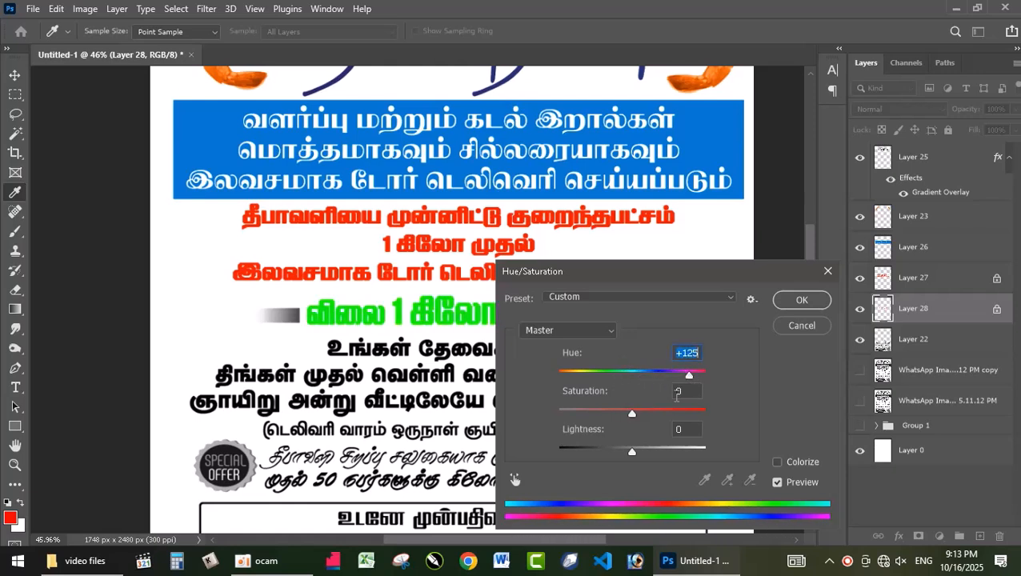
drag(667, 414, 677, 412)
drag(629, 450, 606, 445)
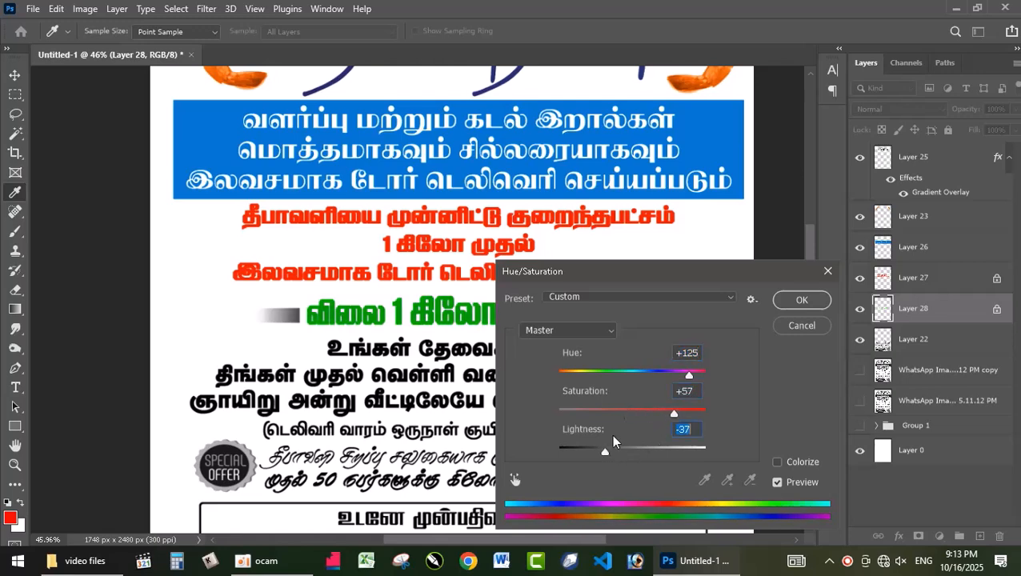
click(796, 303)
Marquee-select the two gray gradient bars beside the price on Layer 22 and separate them onto their own layer
scroll(615, 356, down, 2)
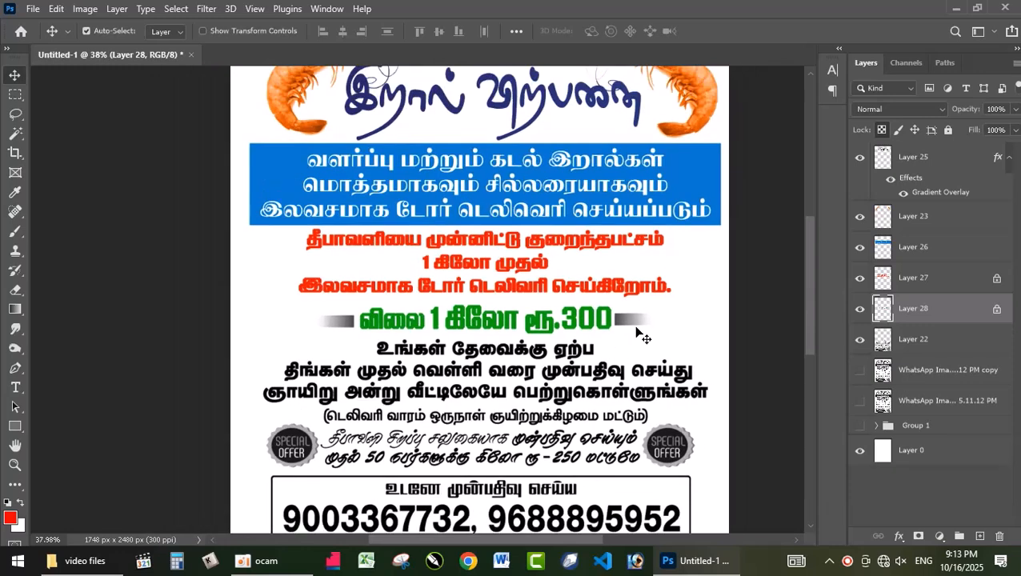
click(633, 322)
key(m)
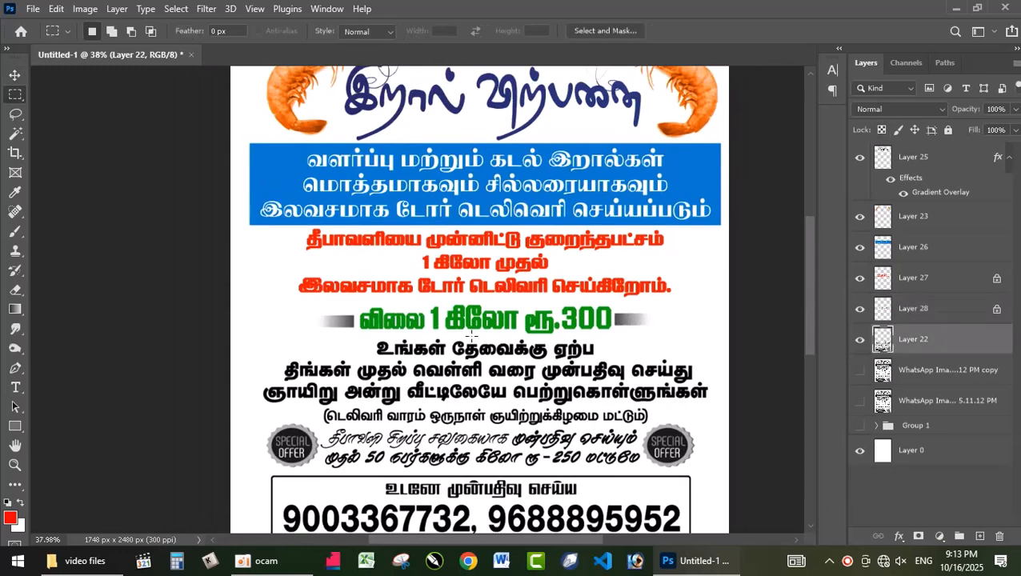
drag(311, 309, 683, 333)
key(ctrl+j)
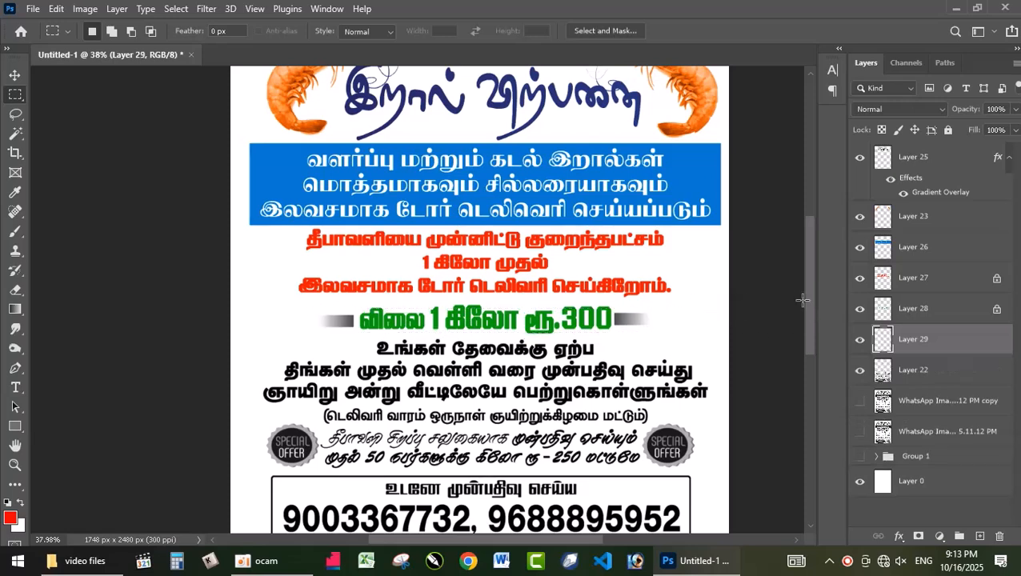
key(v)
Fill the gradient bars with red, transparent pixels locked, and turn them yellow with Hue/Saturation at hue +50
click(882, 130)
key(alt+BackSpace)
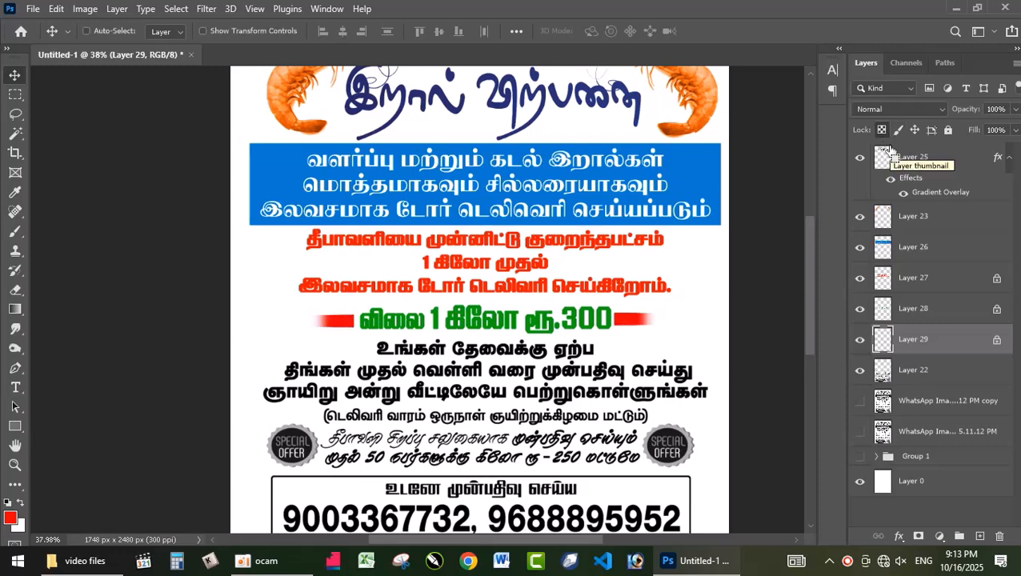
key(ctrl+u)
drag(632, 374, 667, 373)
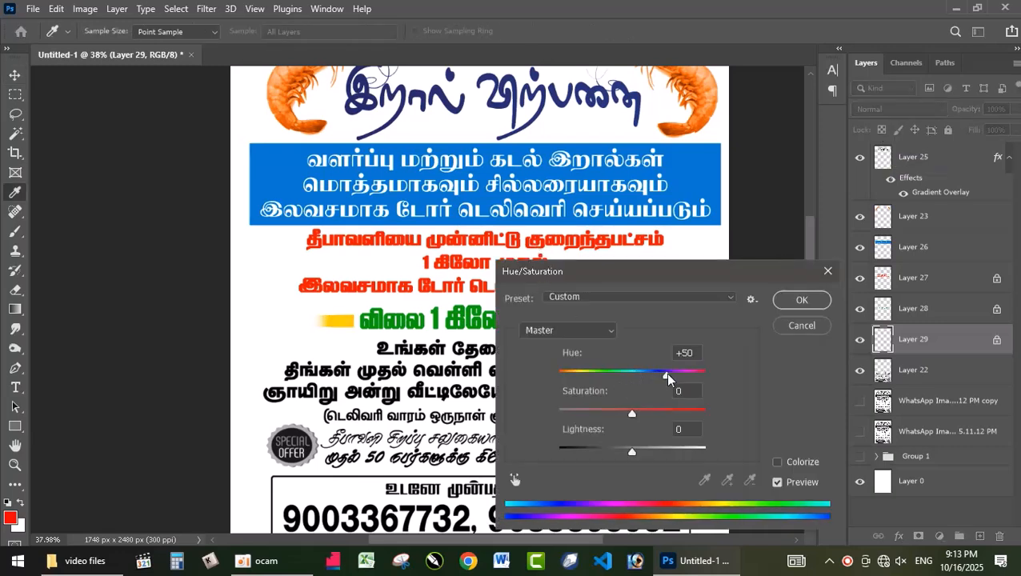
click(788, 301)
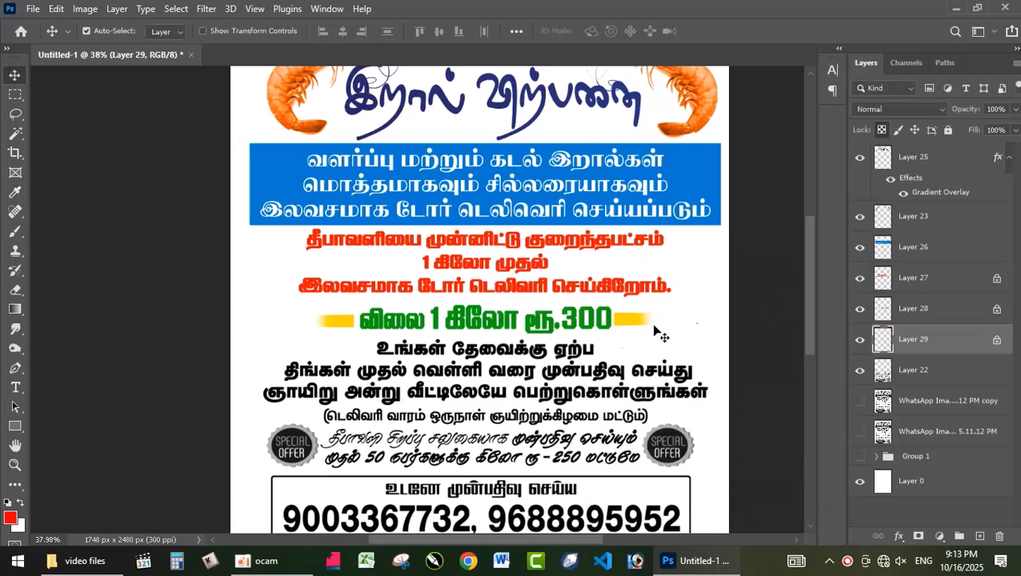
Marquee-select the three bold black text lines below the price on Layer 22 and separate them onto their own layer
scroll(807, 307, down, 2)
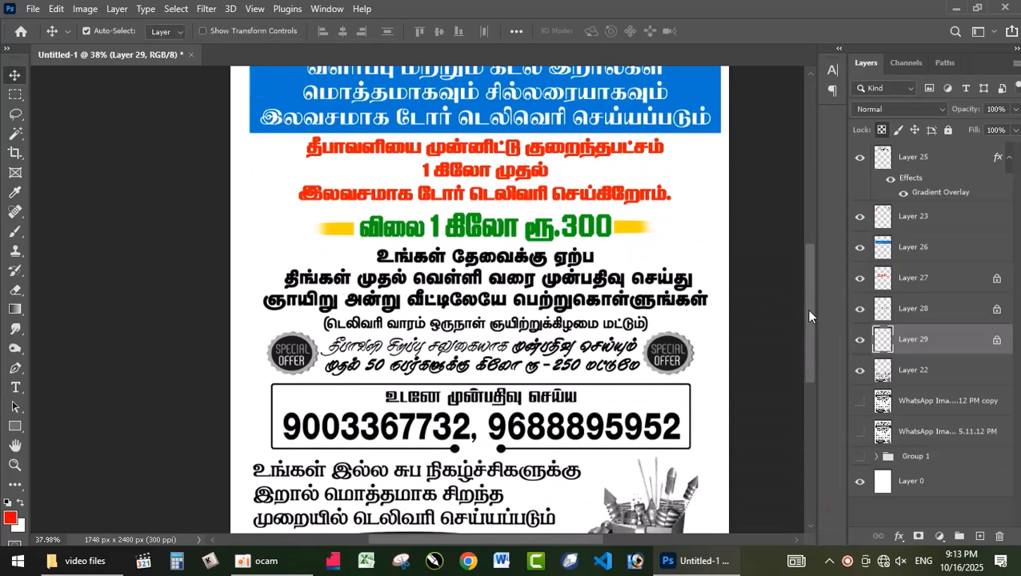
scroll(403, 270, up, 2)
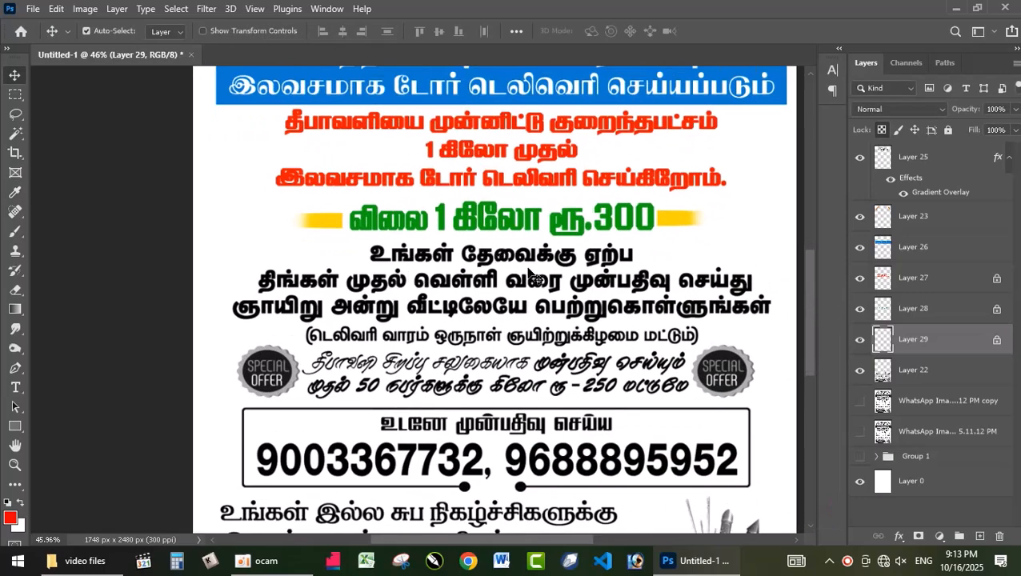
click(480, 255)
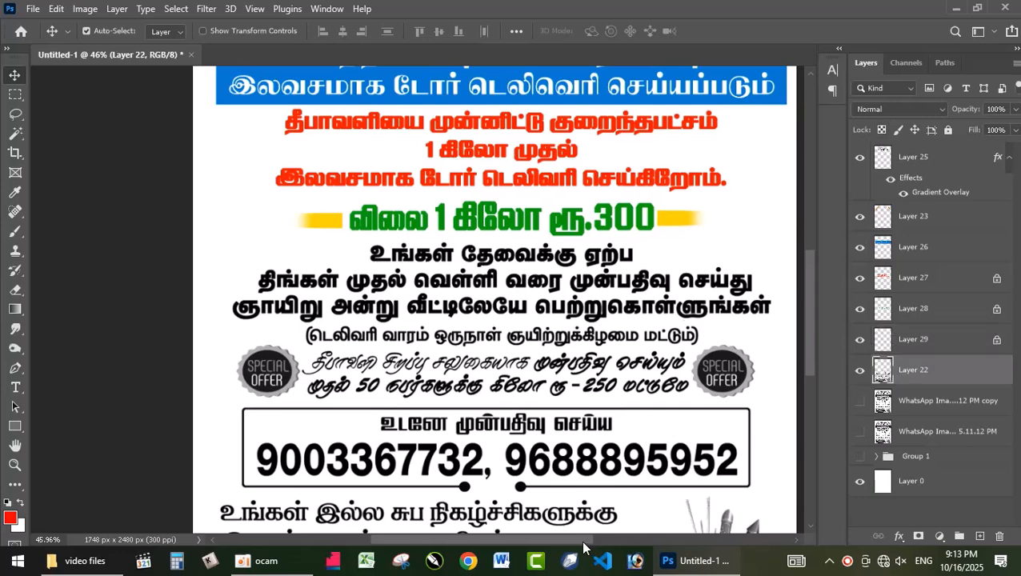
drag(583, 544, 596, 542)
key(m)
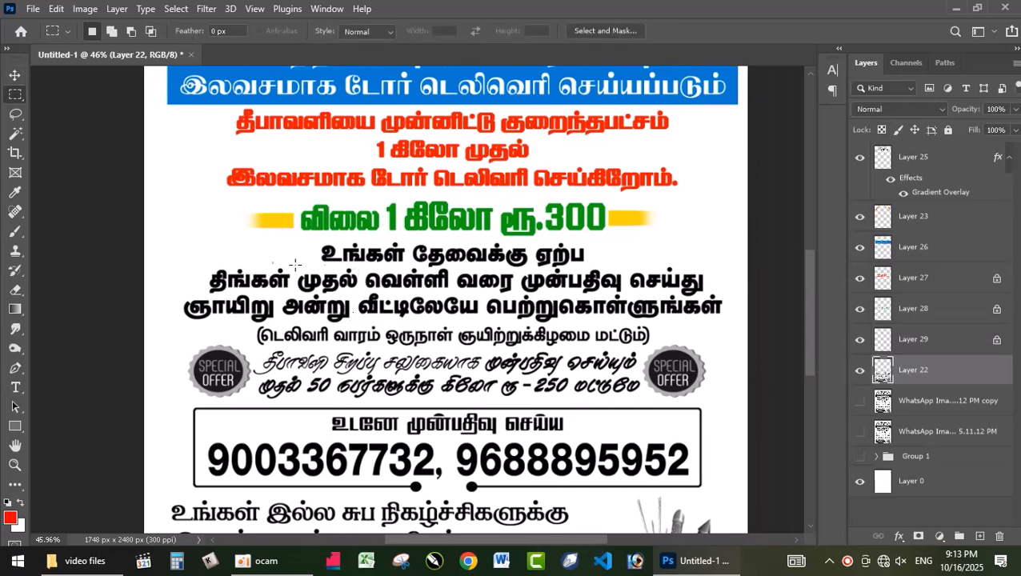
drag(157, 250, 785, 322)
drag(309, 240, 609, 277)
key(ctrl+j)
key(v)
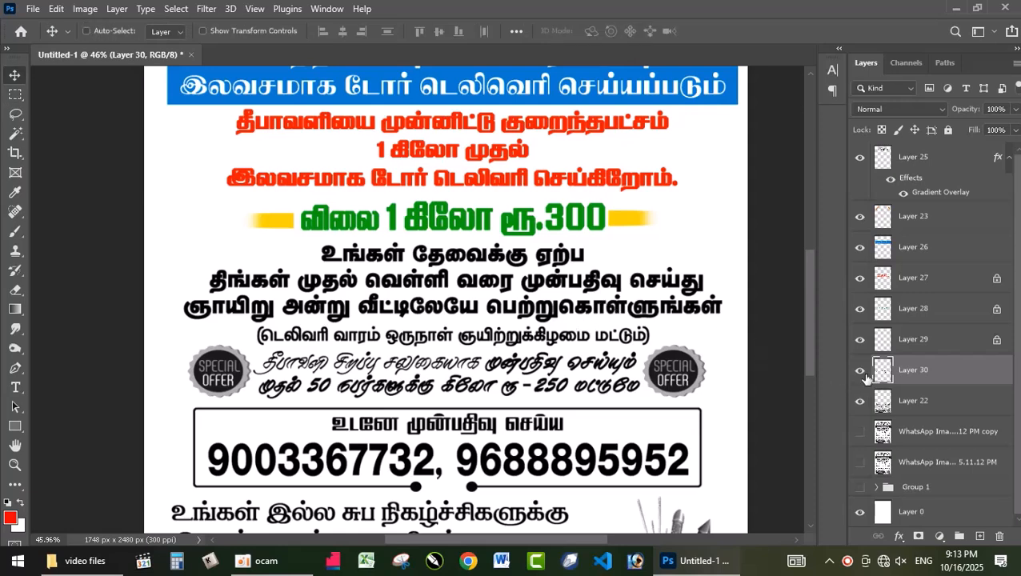
Fill the three bold lines below the price with red, transparent pixels locked, and turn them violet-blue with a negative Hue/Saturation hue shift
ctrl+click(882, 375)
key(ctrl+d)
key(alt+BackSpace)
key(ctrl+u)
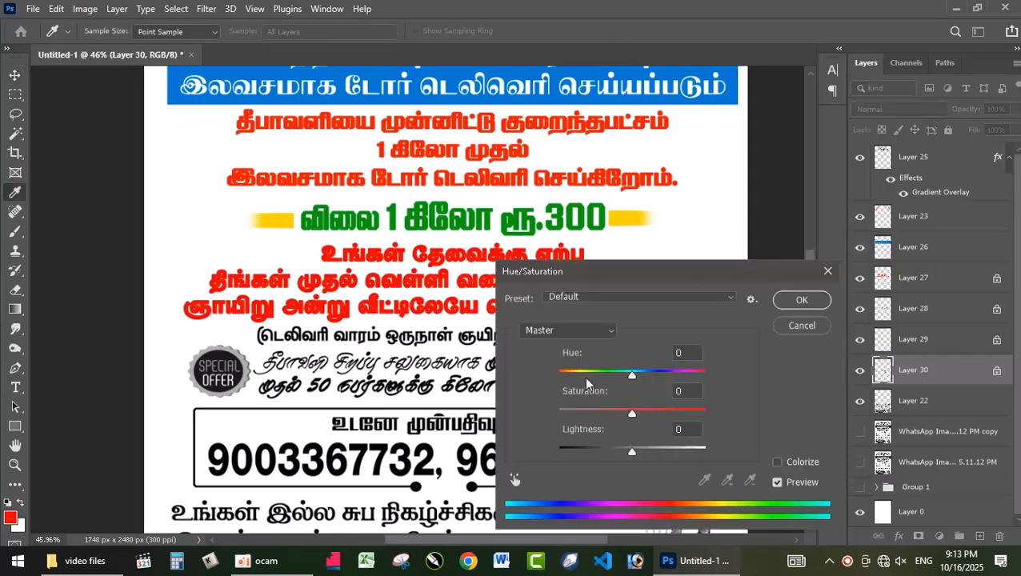
drag(625, 374, 580, 374)
click(801, 300)
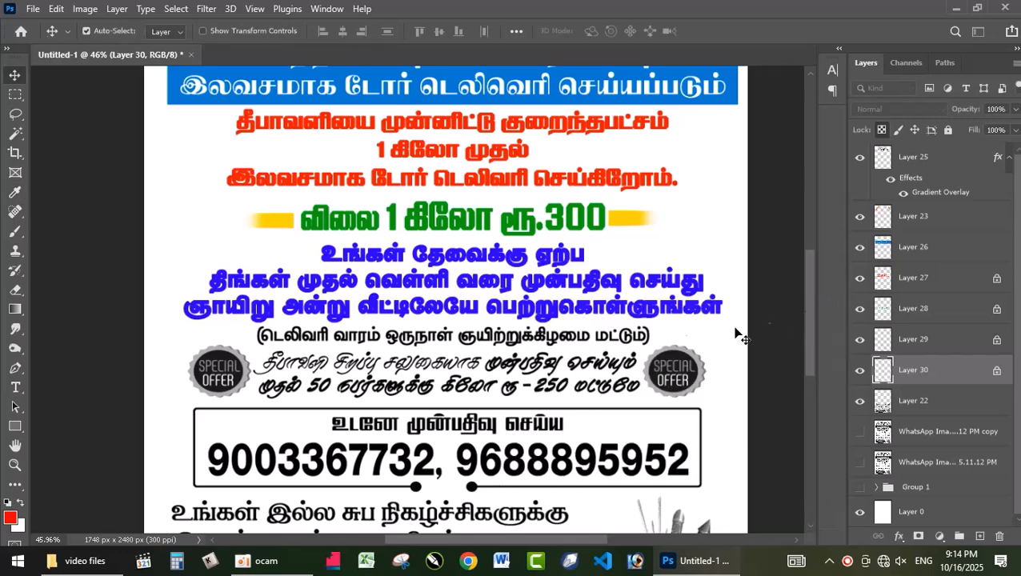
Marquee-select the bracketed delivery line on Layer 22, separate it onto its own layer and lock that layer's transparent pixels
click(549, 342)
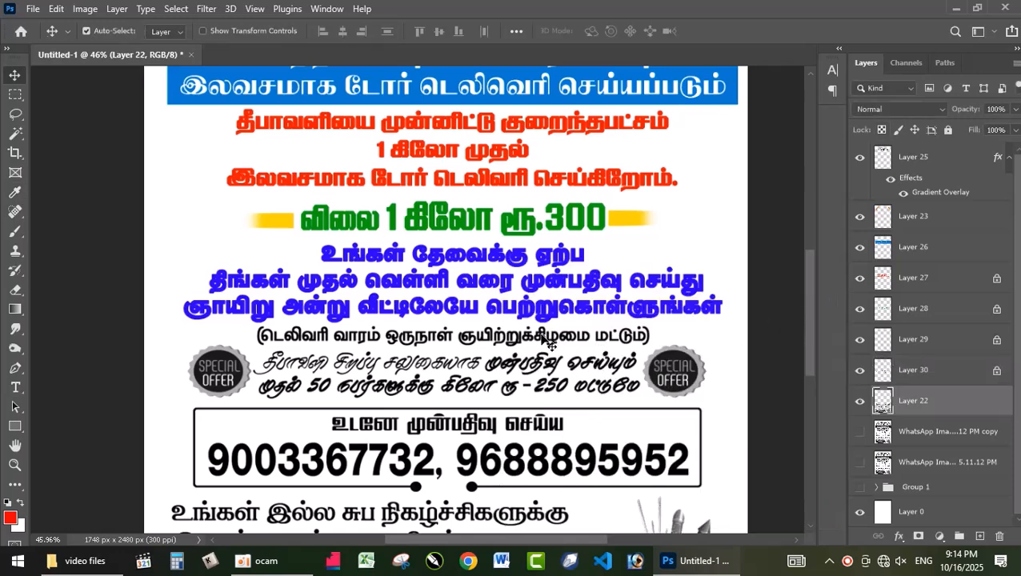
key(m)
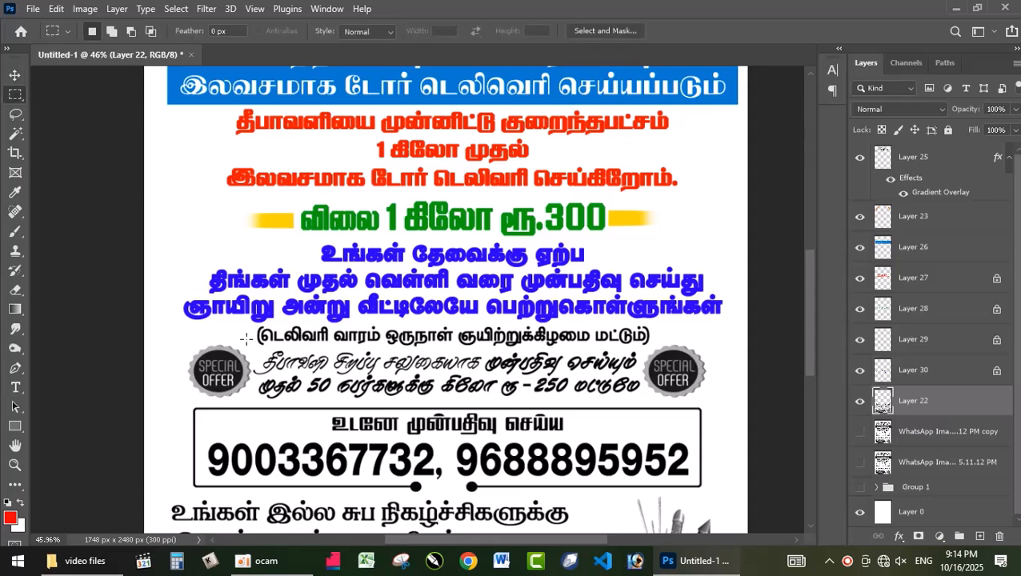
drag(254, 323, 653, 348)
key(ctrl+j)
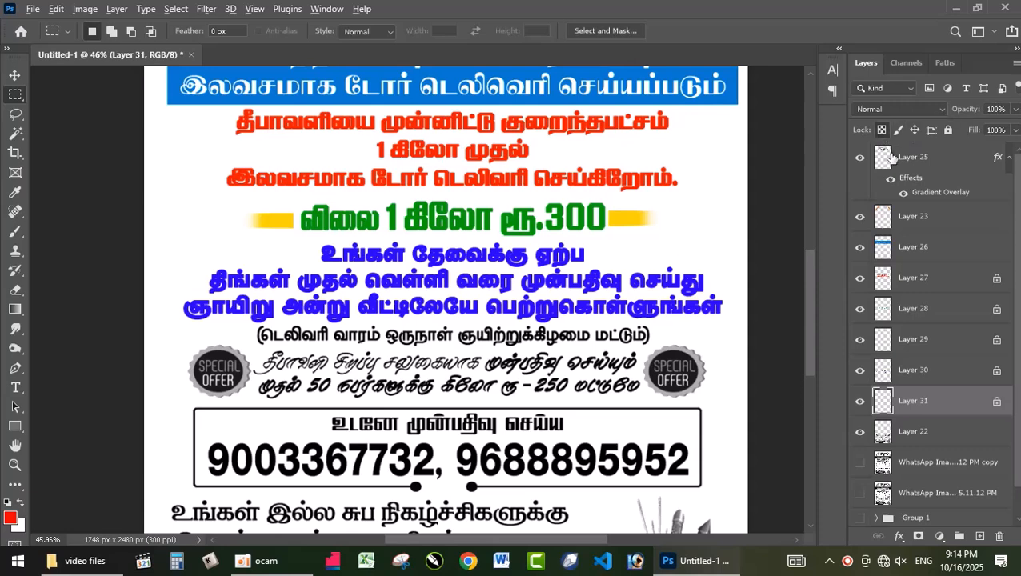
Fill the bracketed delivery line with red and turn it dark golden orange with Hue/Saturation at hue +38, saturation +51 and reduced lightness
key(alt+shift+BackSpace)
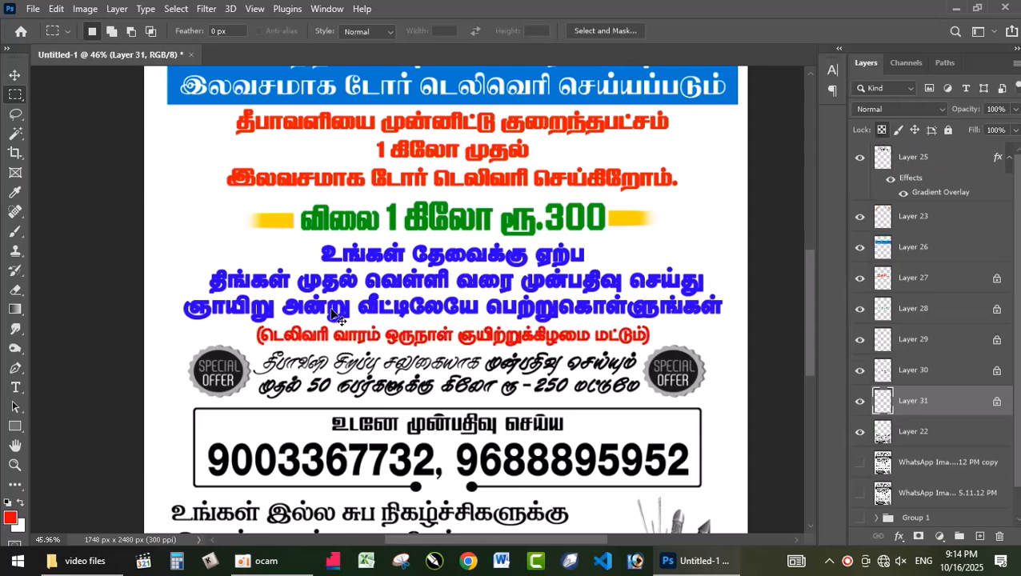
key(ctrl+u)
drag(634, 377, 659, 369)
drag(632, 413, 670, 413)
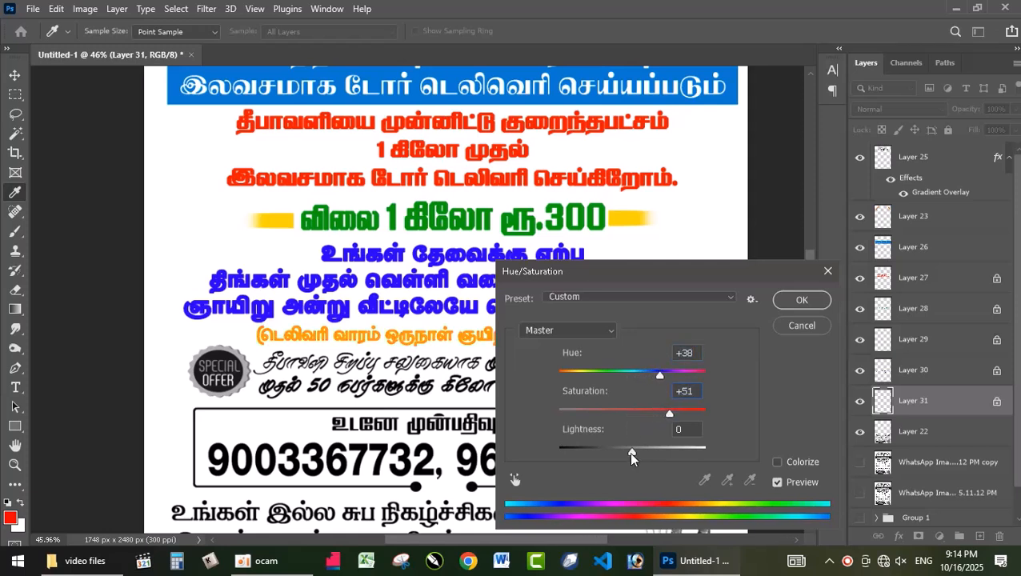
drag(631, 451, 614, 450)
click(789, 326)
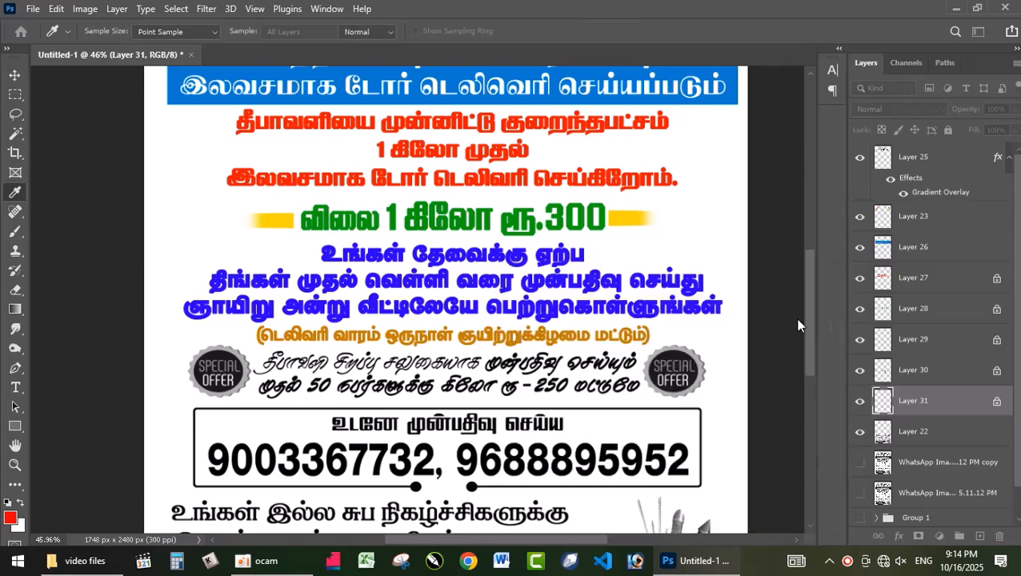
Marquee-select the two script offer lines between the badges on Layer 22, separate them onto their own layer and lock its transparent pixels
key(v)
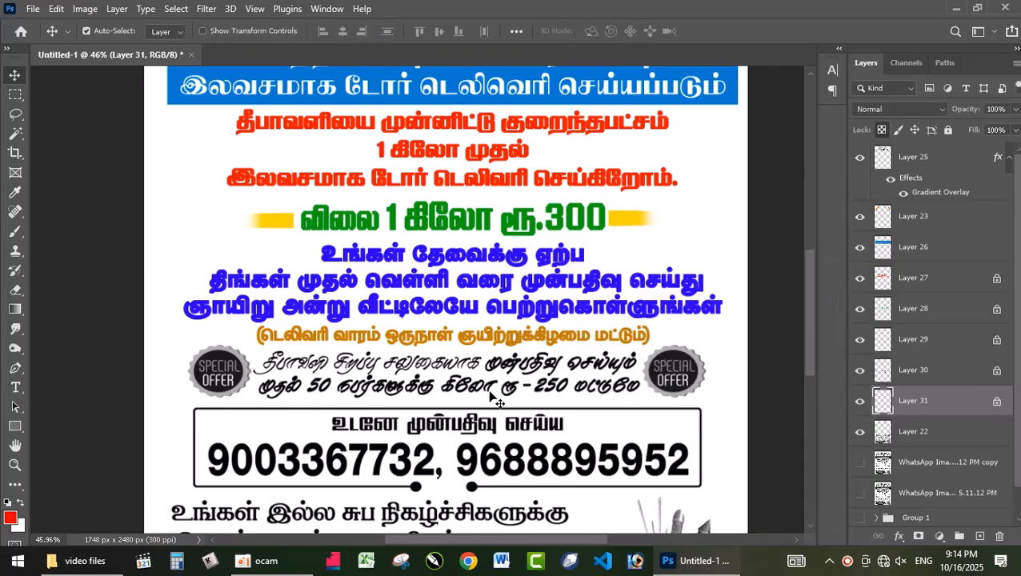
click(516, 359)
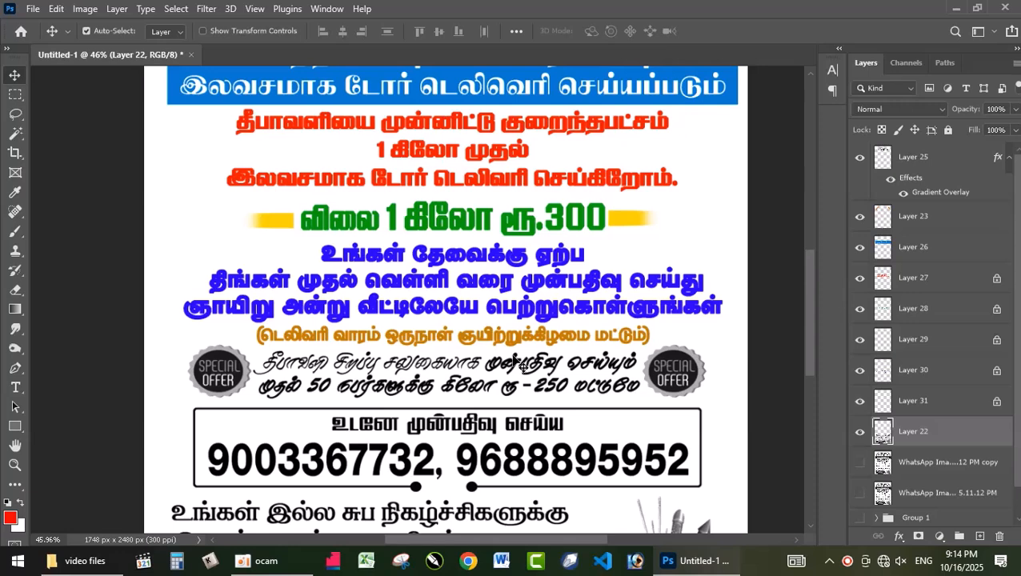
key(m)
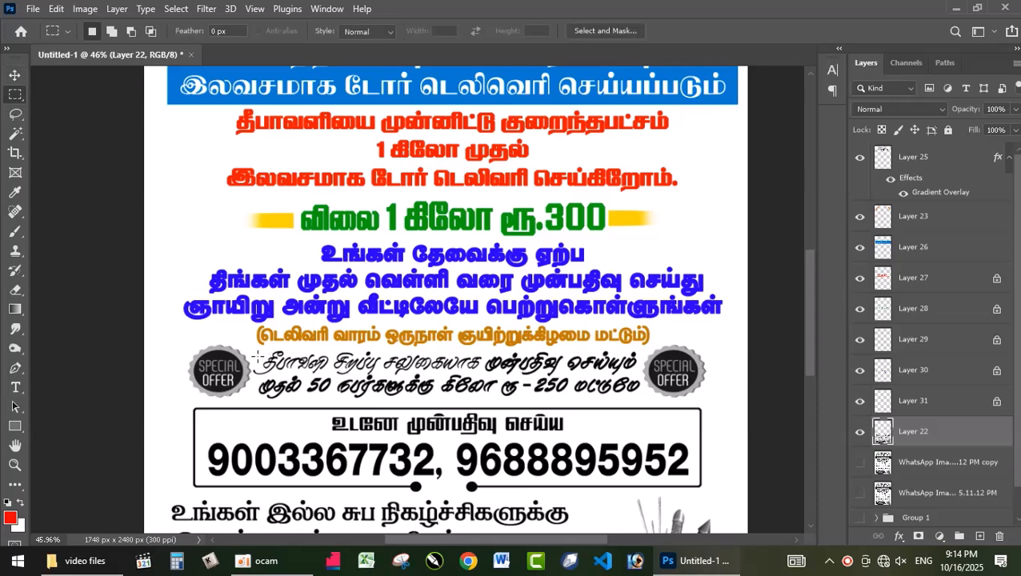
drag(250, 351, 641, 401)
key(ctrl+j)
key(v)
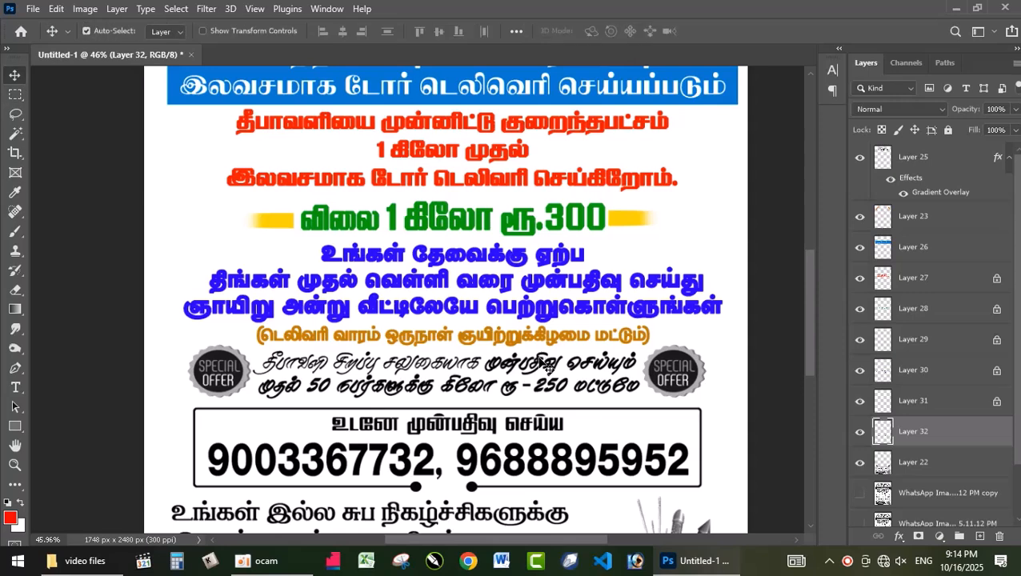
click(881, 130)
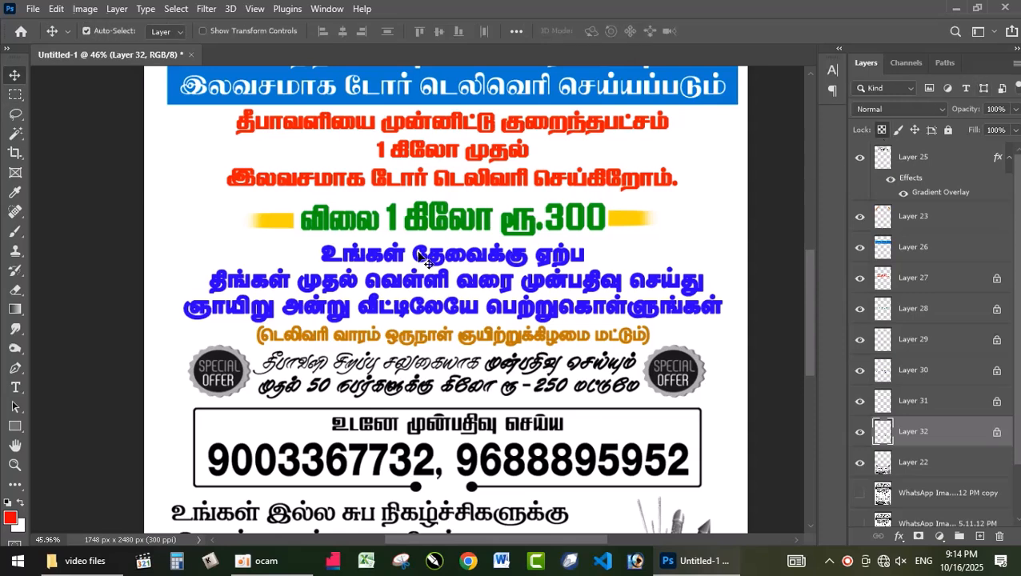
Fill the two script offer lines with red and turn them teal with Hue/Saturation at hue +180, saturation -33 and lightness -33
key(alt+BackSpace)
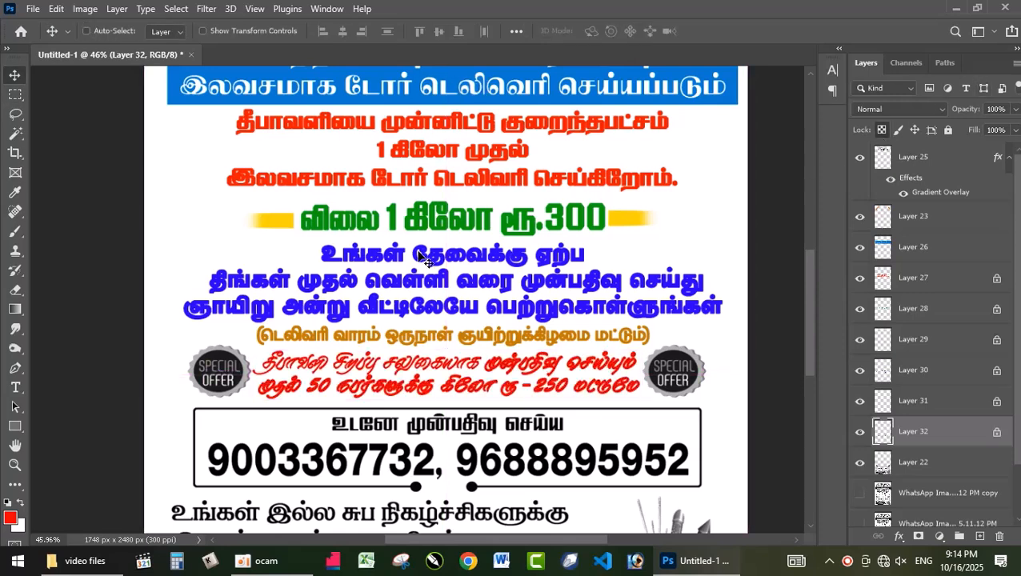
key(ctrl+u)
drag(633, 375, 710, 370)
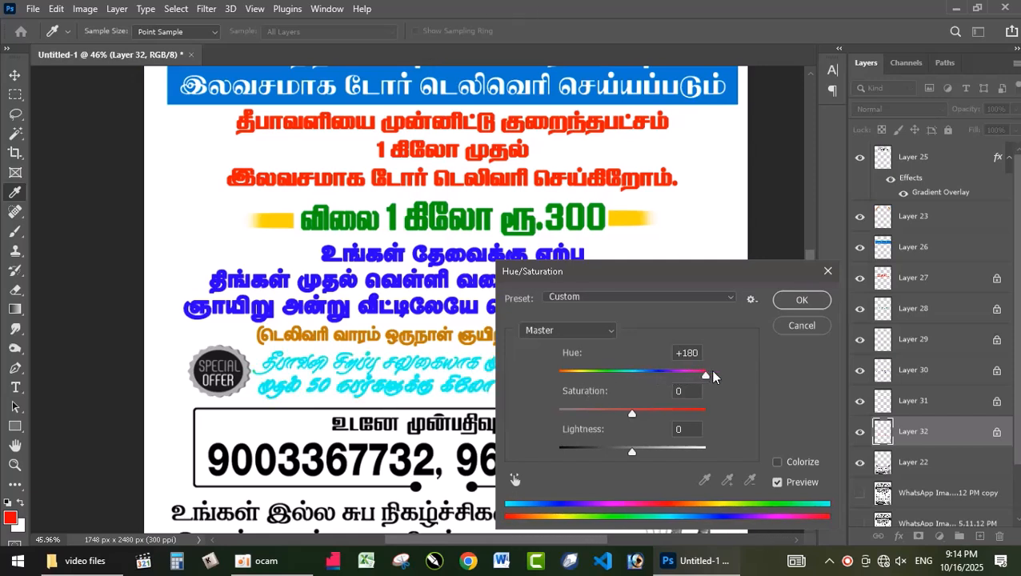
drag(628, 411, 609, 413)
drag(632, 453, 607, 449)
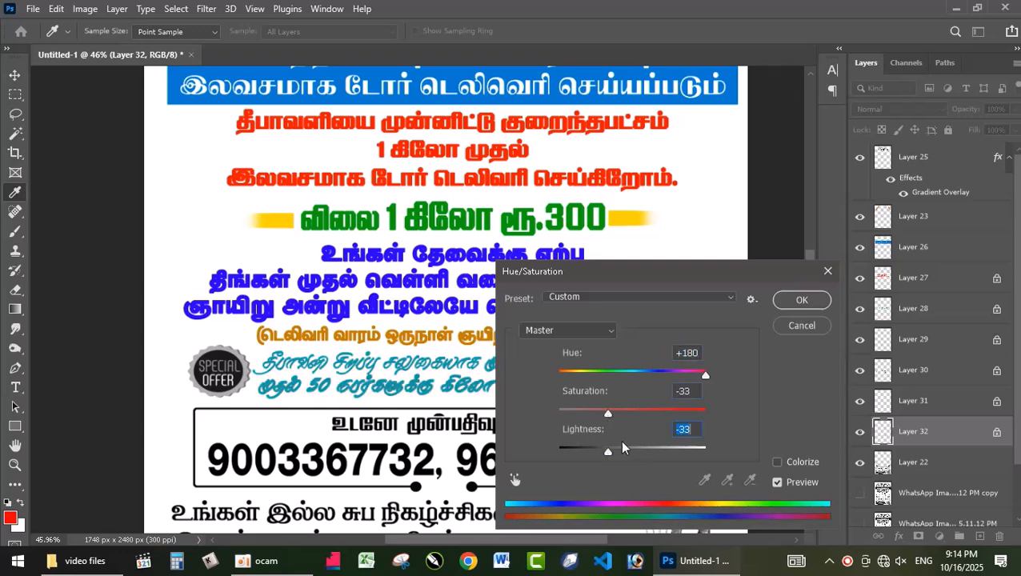
click(800, 299)
key(v)
Marquee-select the framed contact box with its heading and phone numbers on Layer 22 and separate it onto its own layer
scroll(709, 348, down, 2)
scroll(718, 415, up, 1)
scroll(718, 415, down, 5)
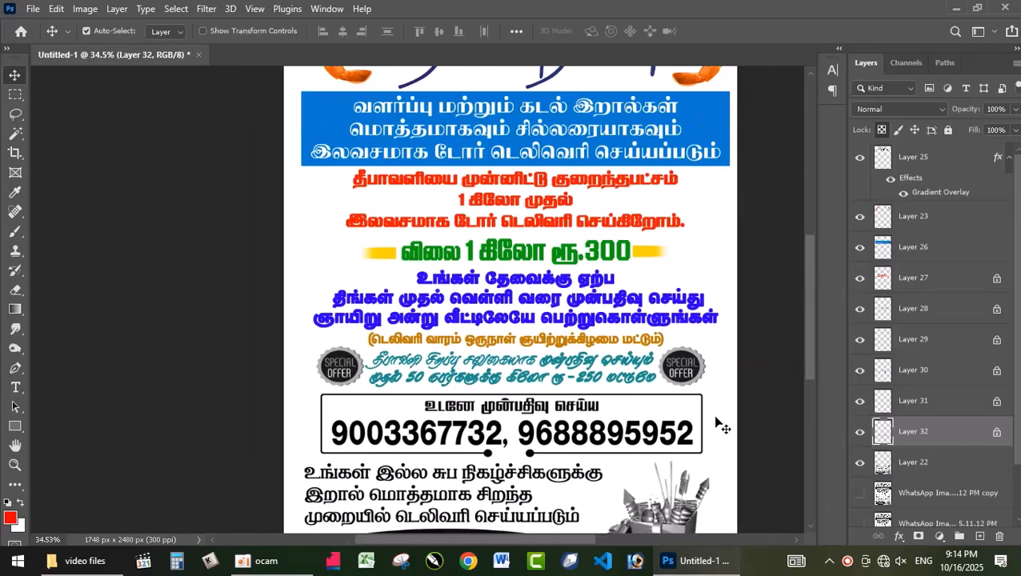
scroll(718, 414, up, 4)
drag(808, 326, 808, 355)
scroll(645, 349, up, 4)
drag(567, 536, 605, 537)
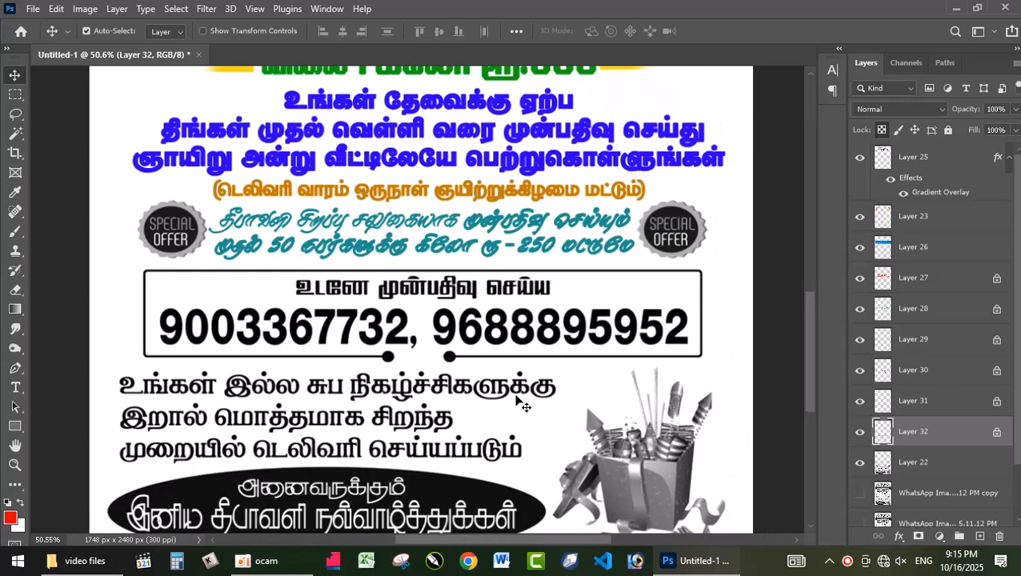
click(480, 294)
key(m)
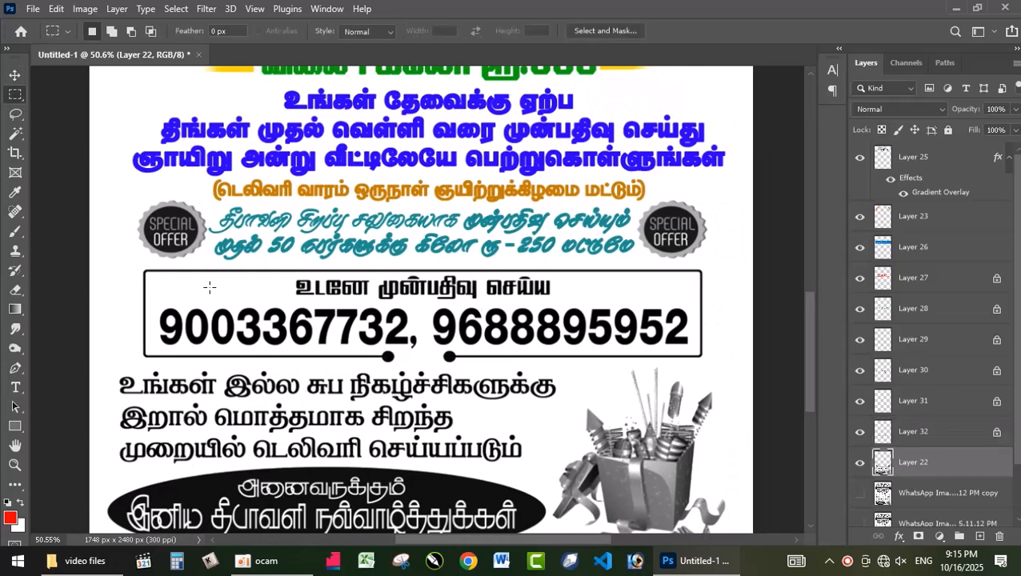
drag(120, 264, 722, 366)
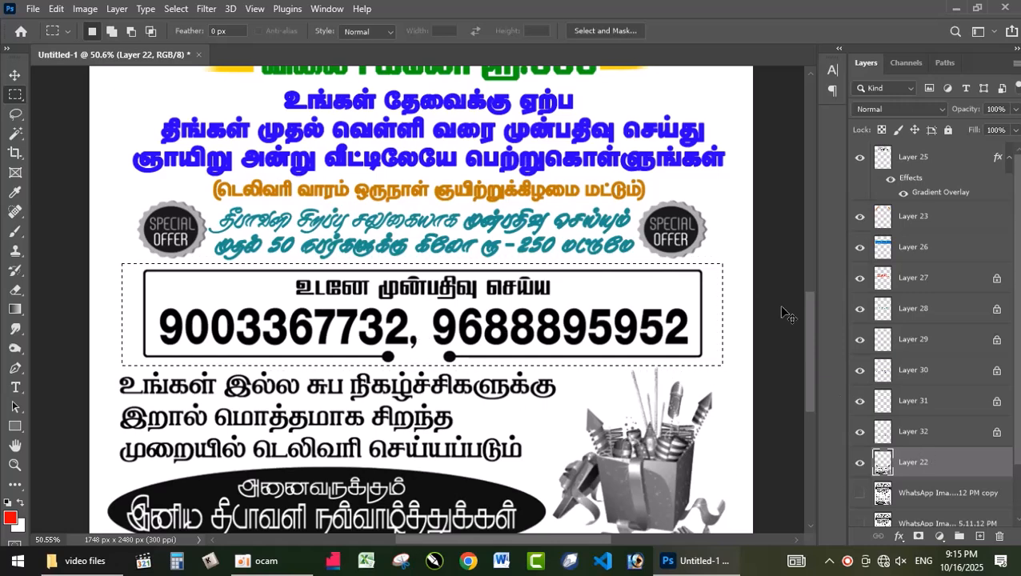
key(ctrl+j)
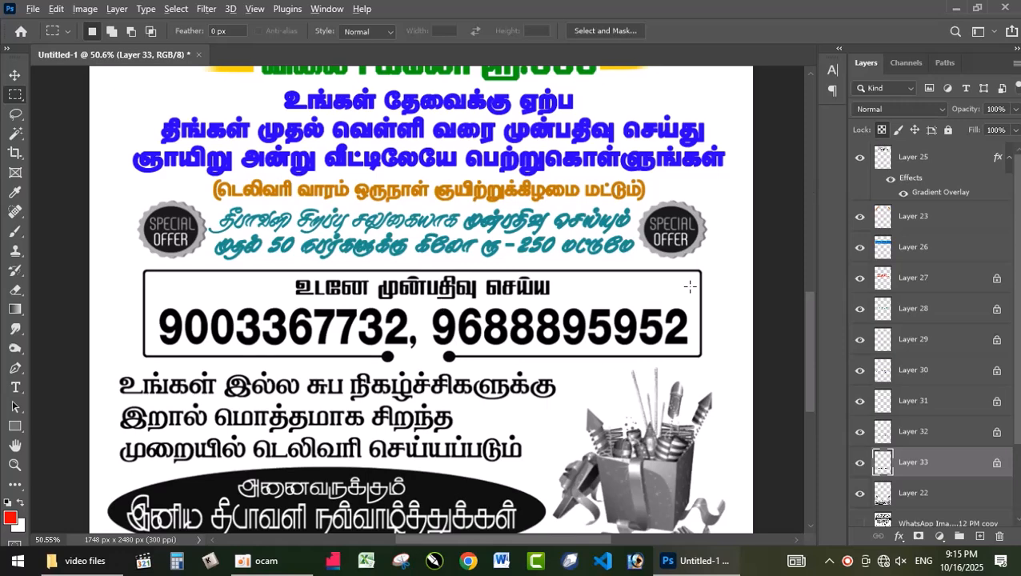
Fill the contact box artwork with red, transparent pixels locked, and turn it purple with a Hue/Saturation hue shift of -95
key(alt+BackSpace)
key(ctrl+u)
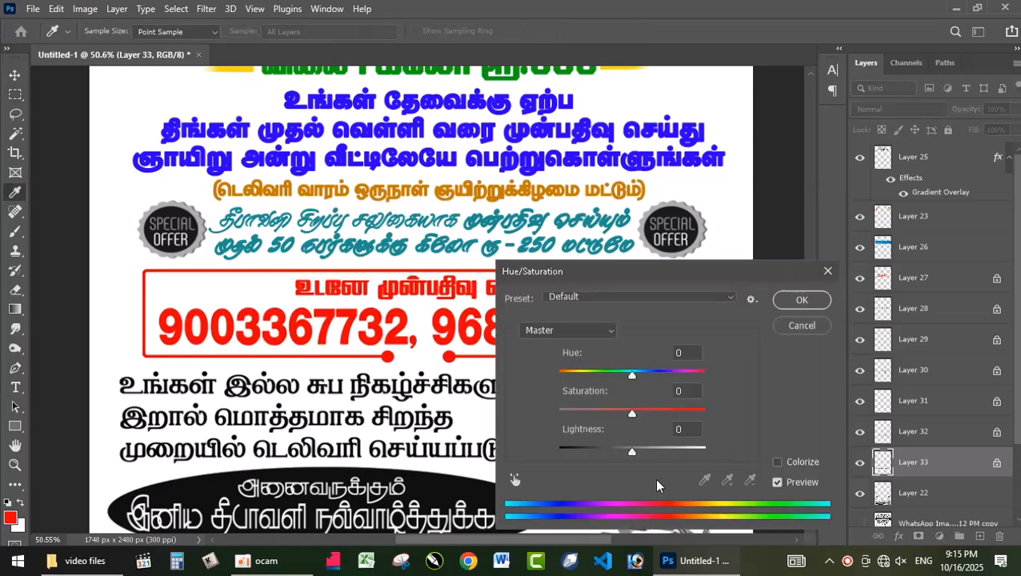
drag(638, 379, 583, 374)
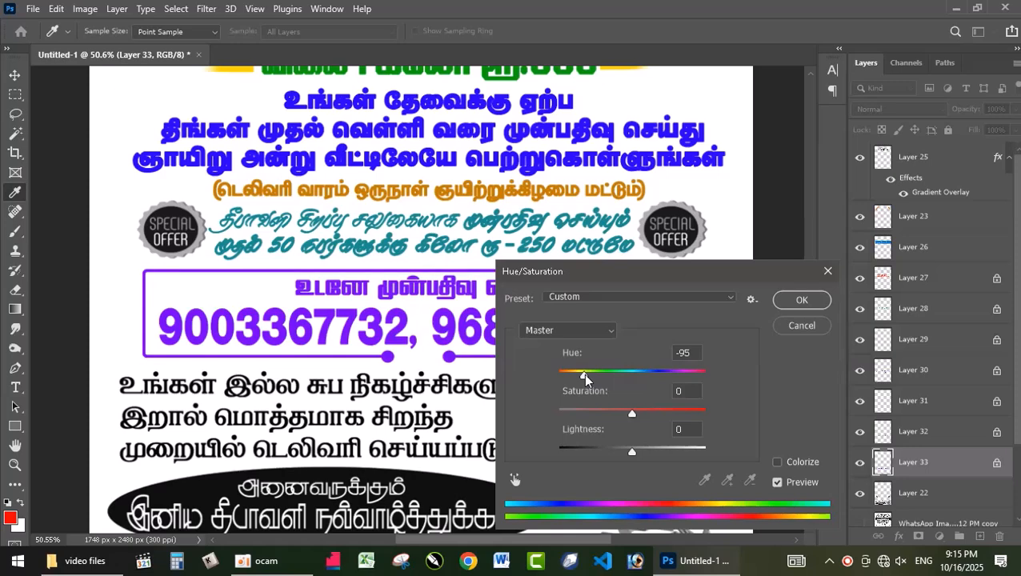
click(816, 307)
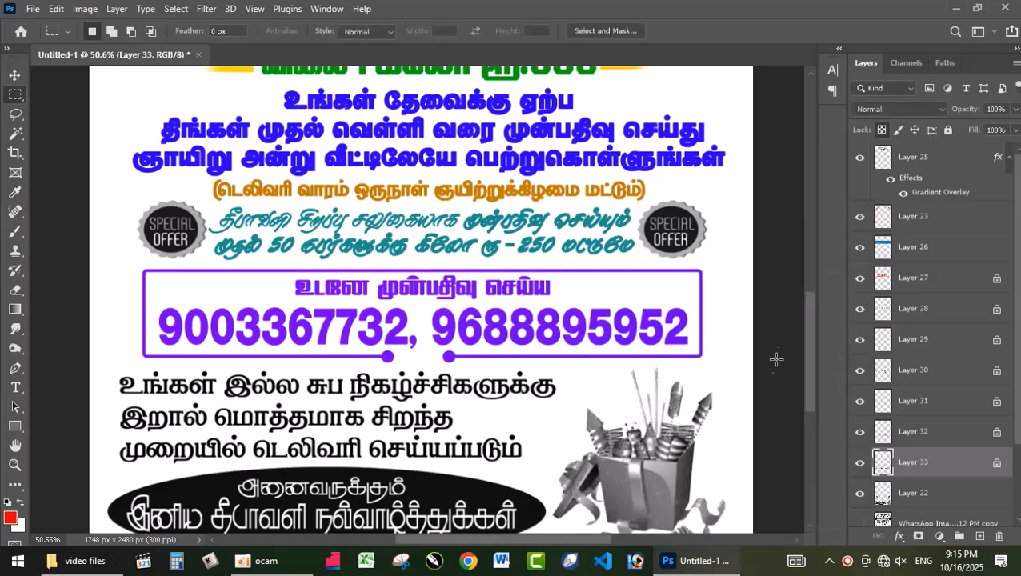
Separate the heading line inside the contact box onto its own layer and turn it red with a positive Hue/Saturation hue shift
drag(352, 289, 561, 305)
key(ctrl+u)
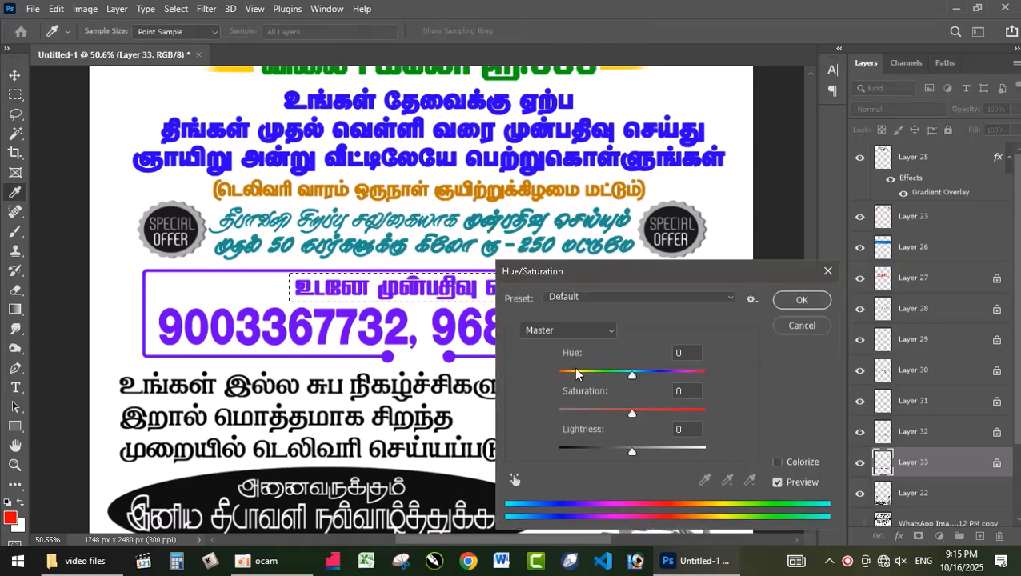
click(791, 326)
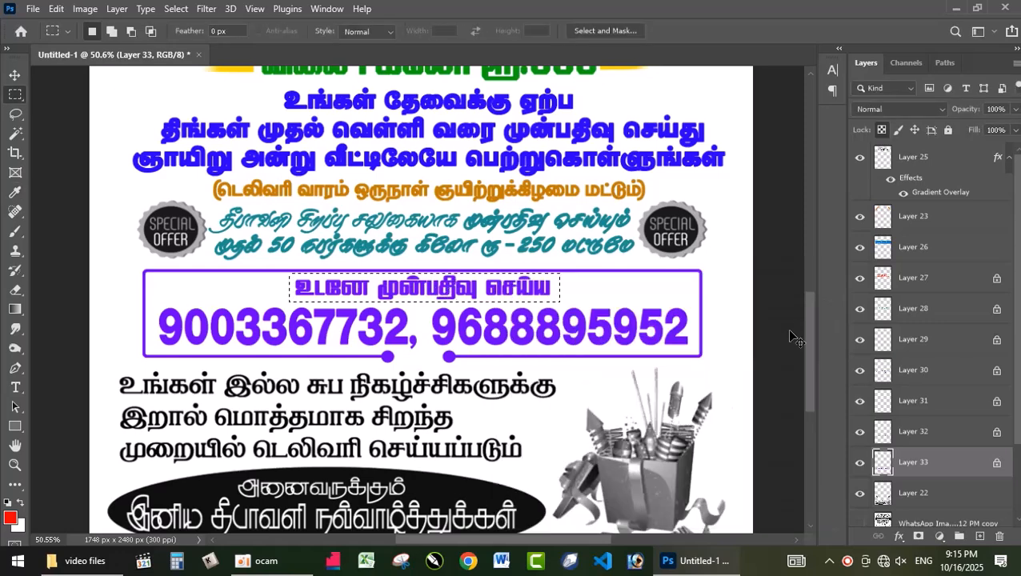
key(ctrl+j)
key(ctrl+u)
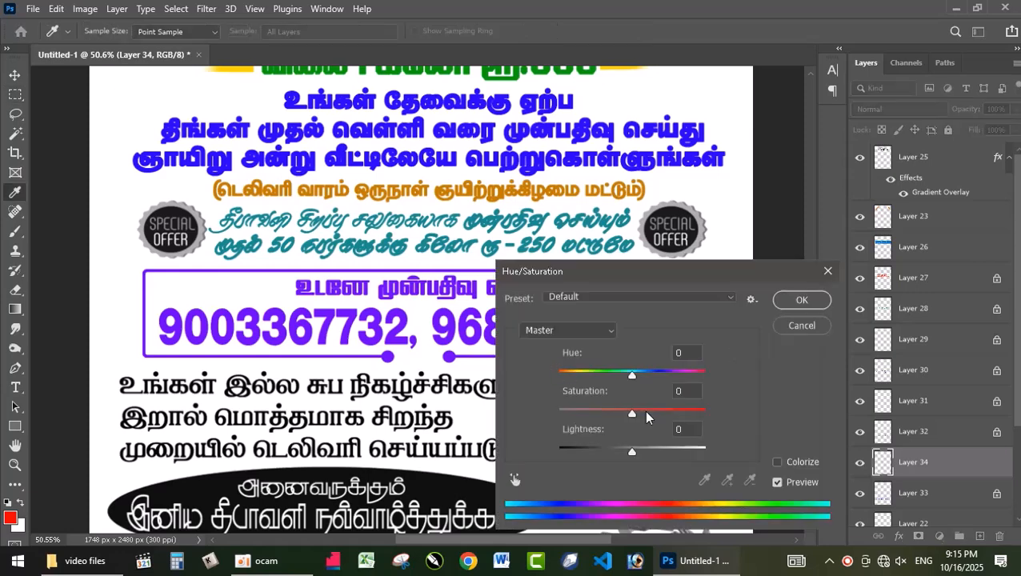
drag(633, 384, 678, 374)
click(785, 300)
Marquee-select the three black text lines below the contact box and separate them from Layer 22 onto their own layer
scroll(609, 400, down, 4)
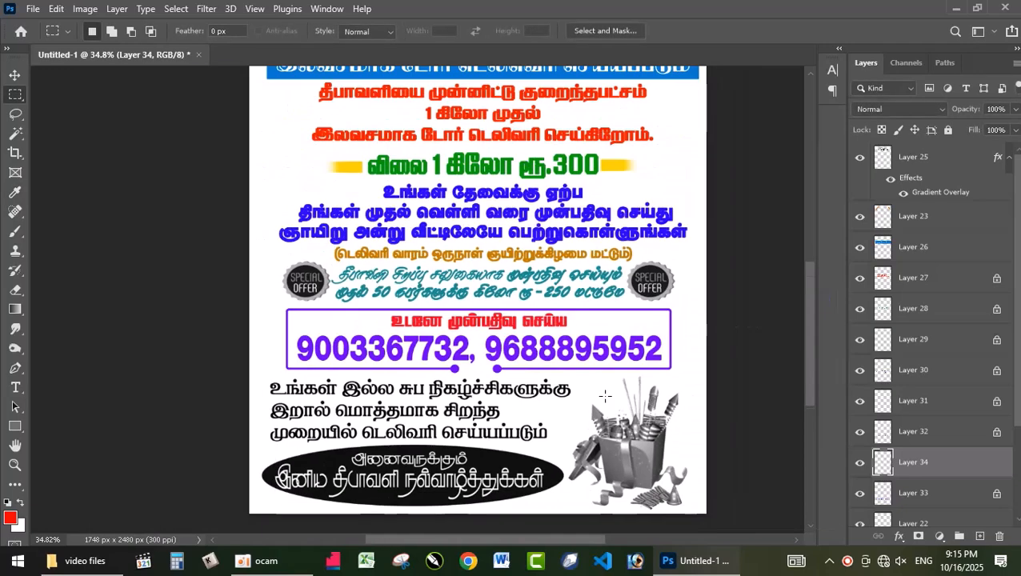
scroll(805, 353, down, 1)
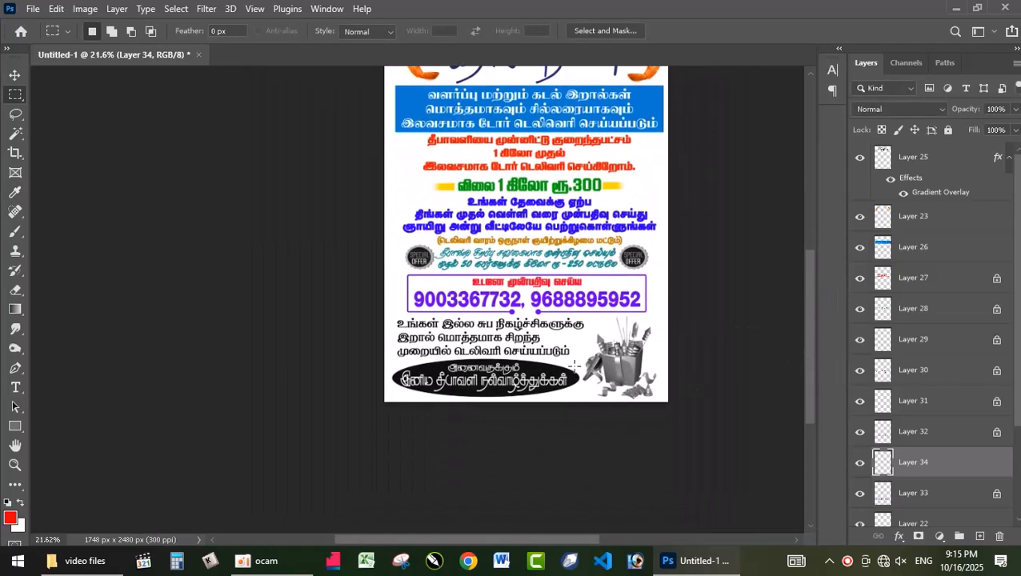
scroll(516, 356, up, 4)
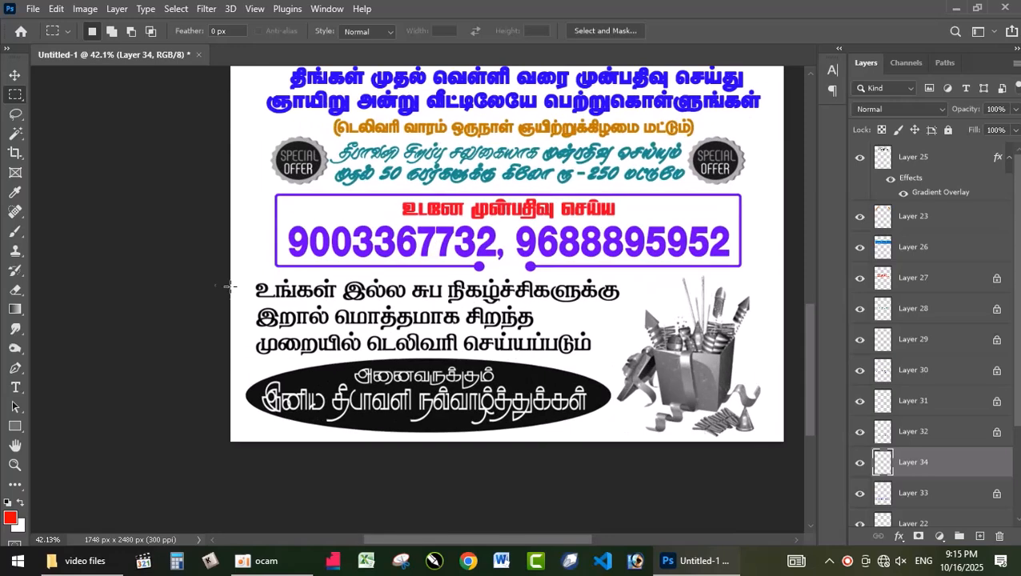
drag(362, 319, 622, 358)
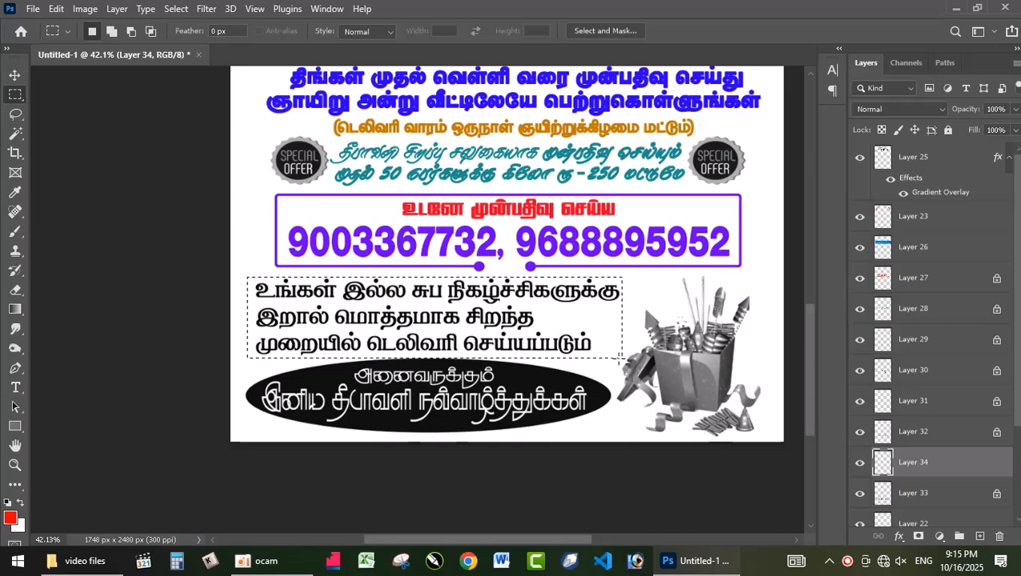
scroll(941, 502, down, 3)
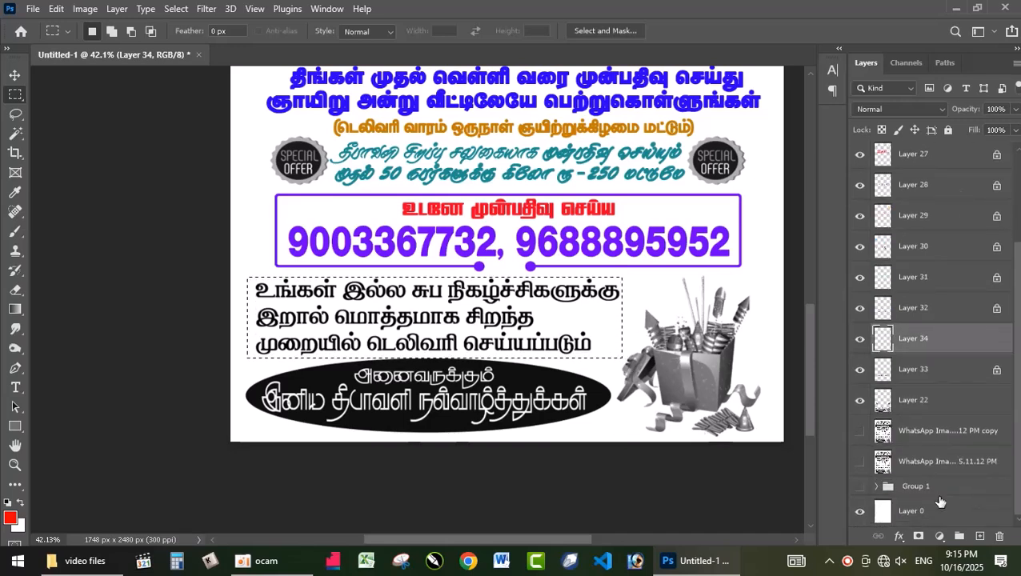
click(911, 444)
click(916, 408)
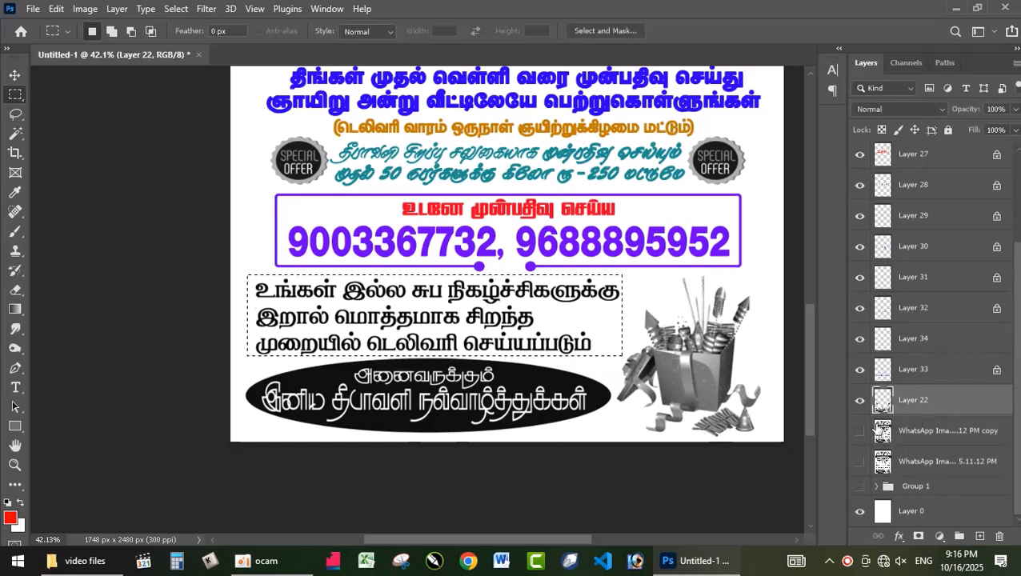
key(ctrl+j)
Fill the three lines below the contact box with red, transparent pixels locked, and turn them green with hue +105, saturation +34, lightness -37
key(ctrl+u)
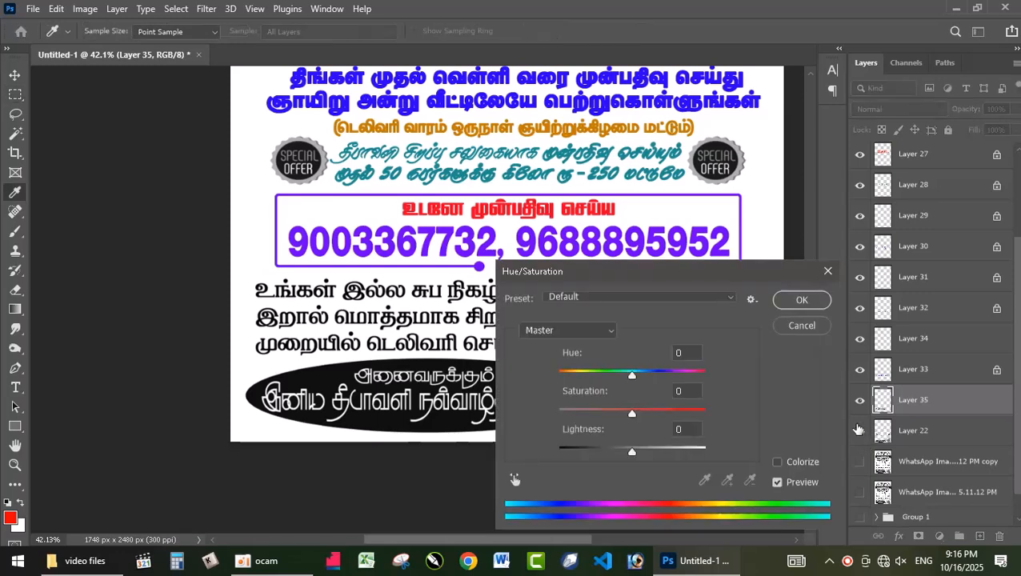
click(801, 326)
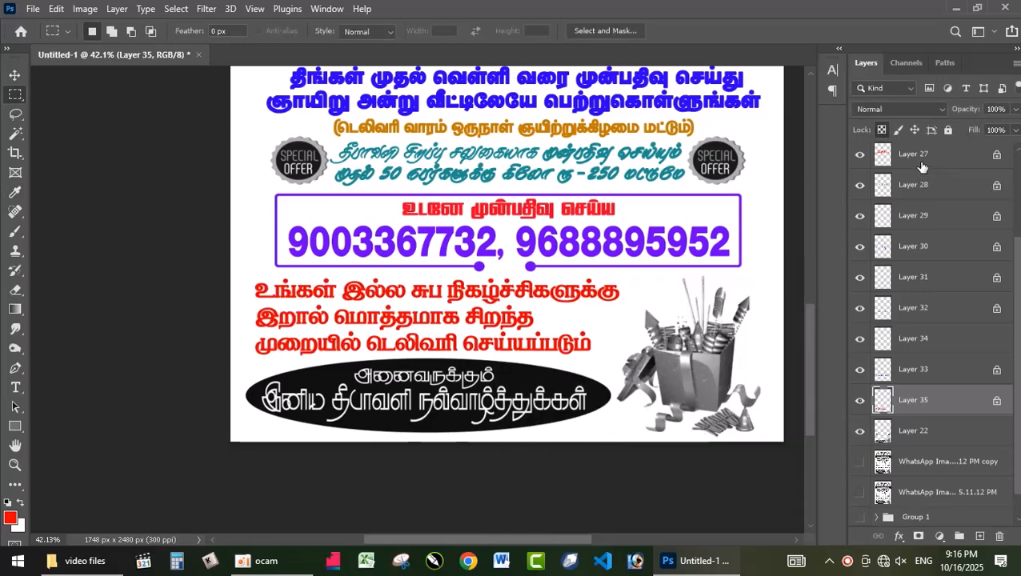
key(ctrl+u)
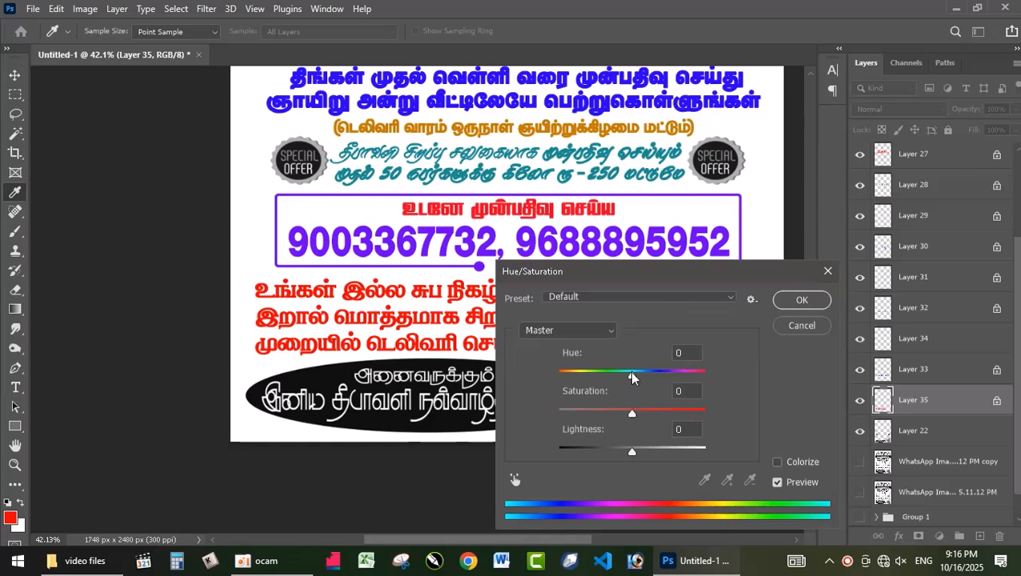
drag(631, 374, 657, 375)
drag(632, 413, 658, 409)
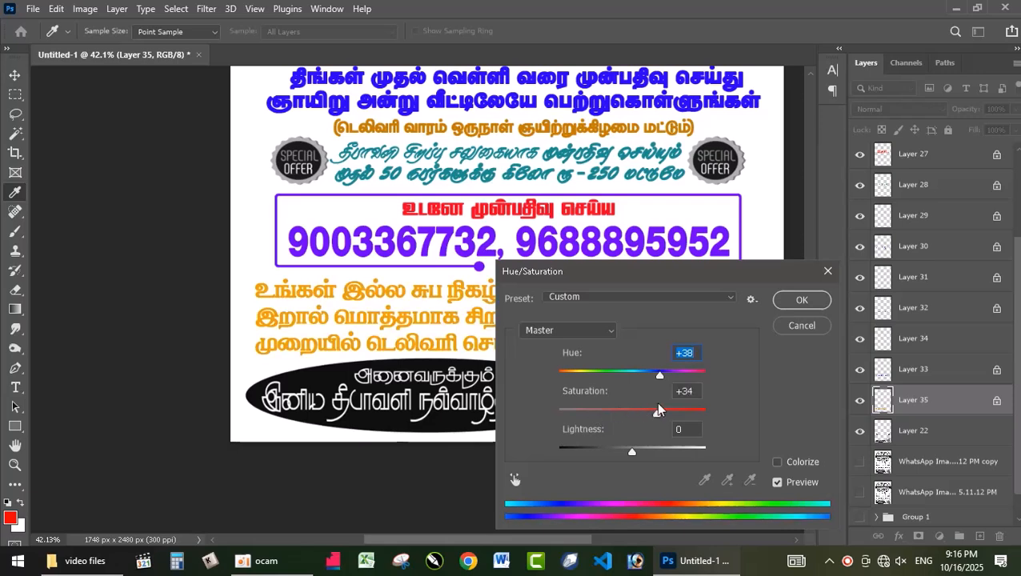
drag(627, 451, 605, 446)
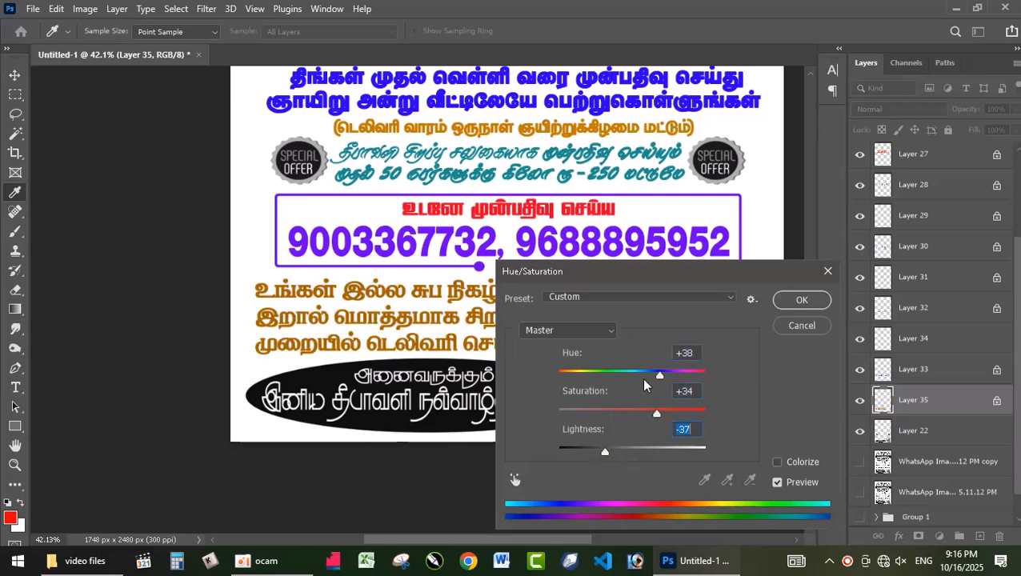
drag(664, 378, 684, 378)
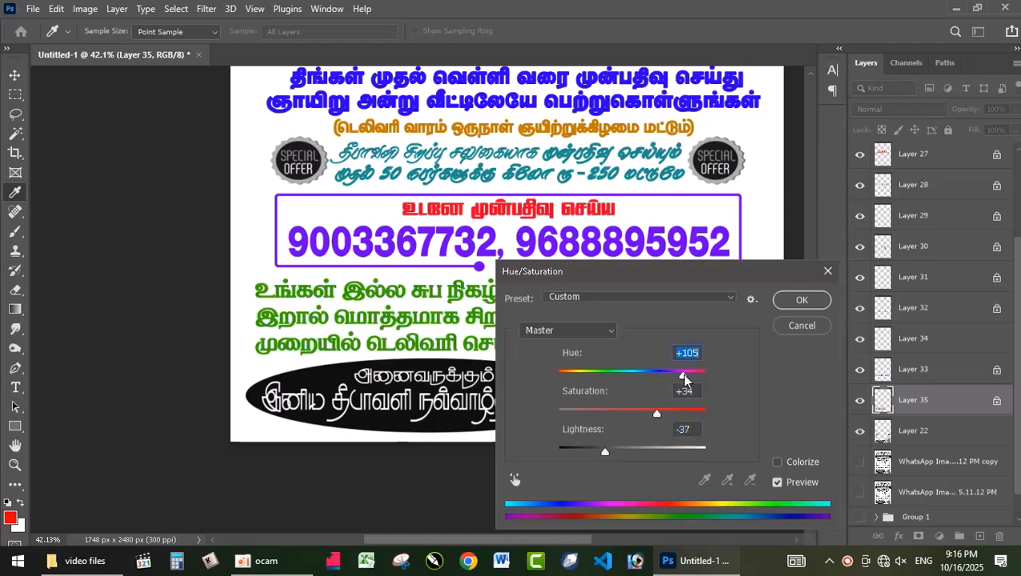
click(801, 300)
Marquee-select the black greeting oval with its white text on Layer 22 and separate it onto its own layer
scroll(542, 412, down, 3)
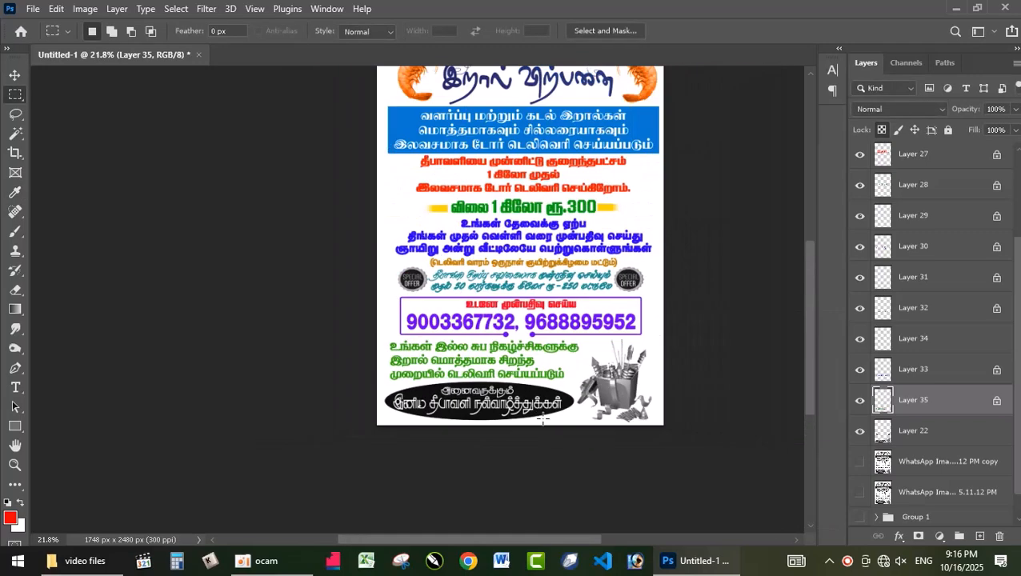
scroll(542, 414, up, 5)
scroll(513, 466, down, 3)
key(v)
click(546, 466)
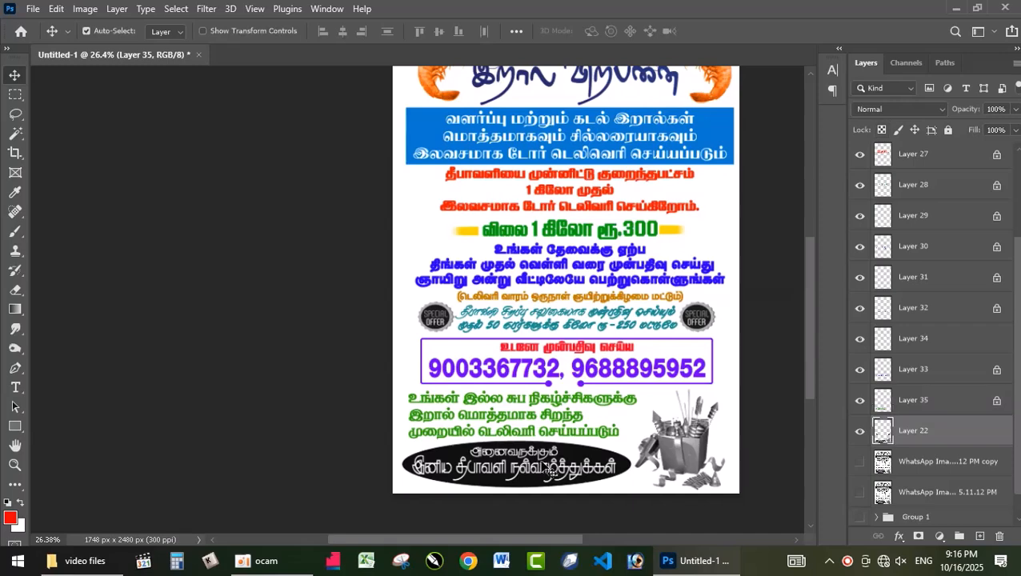
scroll(548, 471, up, 2)
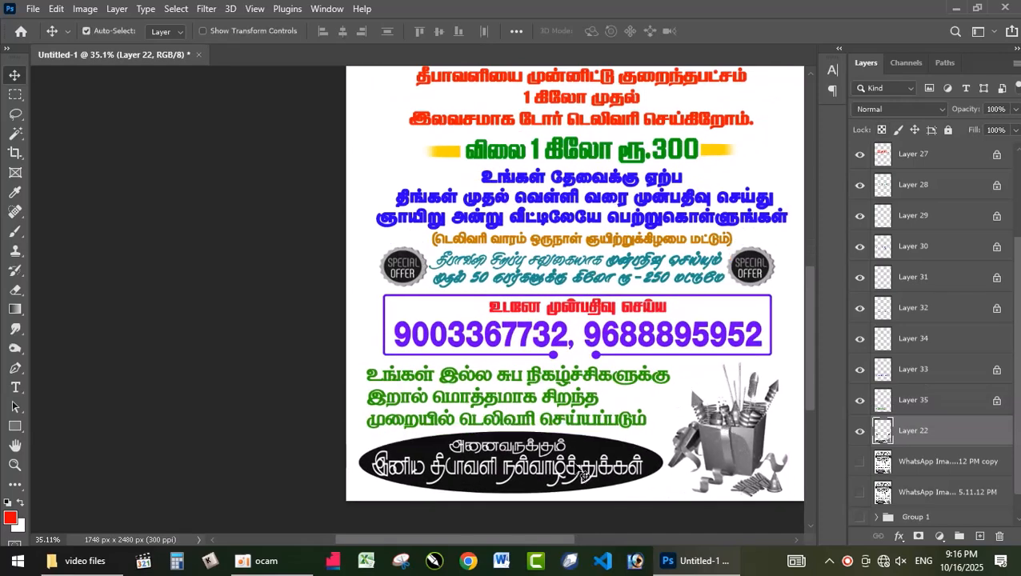
key(m)
drag(328, 429, 663, 511)
key(ctrl+j)
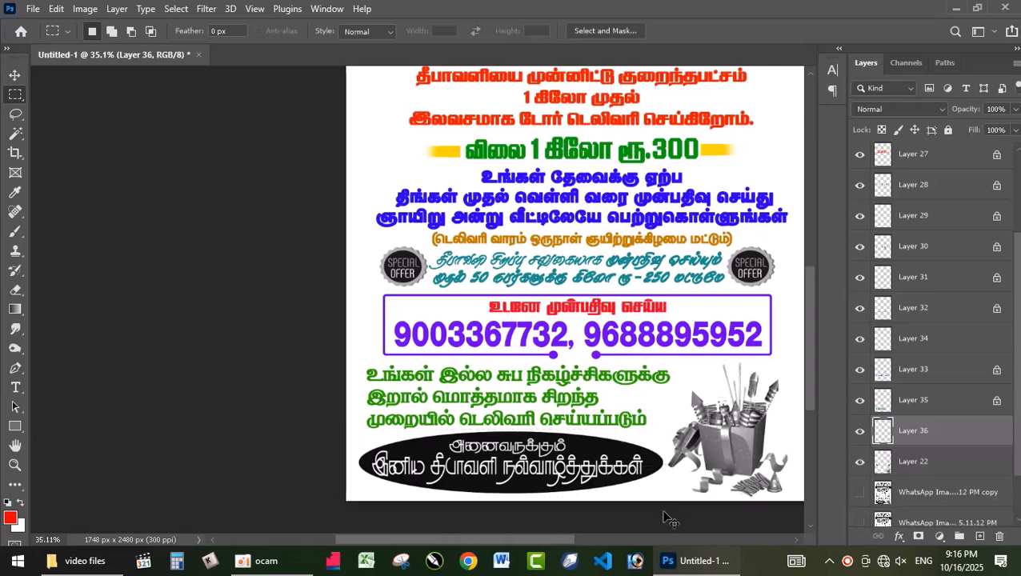
Lock the greeting oval's transparent pixels, fill it with red and turn it orange with Hue/Saturation hue +42
key(ctrl+u)
click(827, 272)
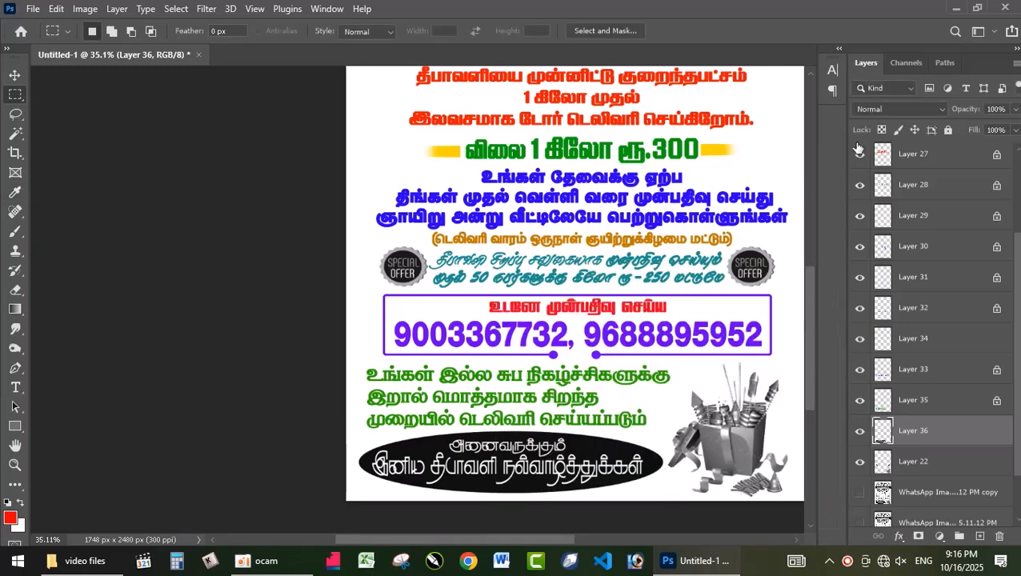
click(881, 130)
key(alt+BackSpace)
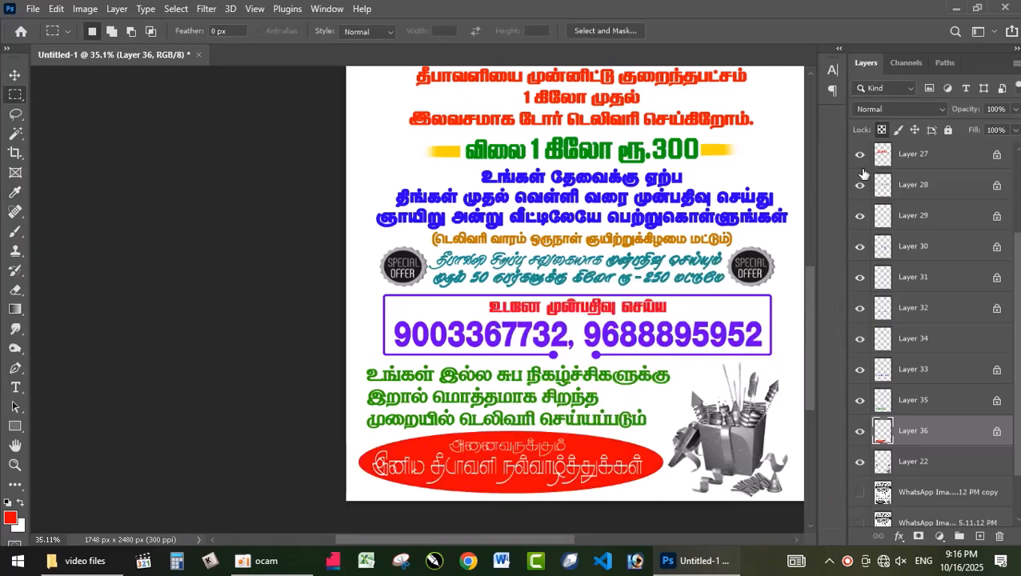
key(ctrl+u)
mouse_move(626, 373)
mouse_down()
mouse_move(583, 382)
mouse_move(630, 381)
mouse_up()
click(802, 301)
key(ctrl+u)
drag(631, 376, 665, 371)
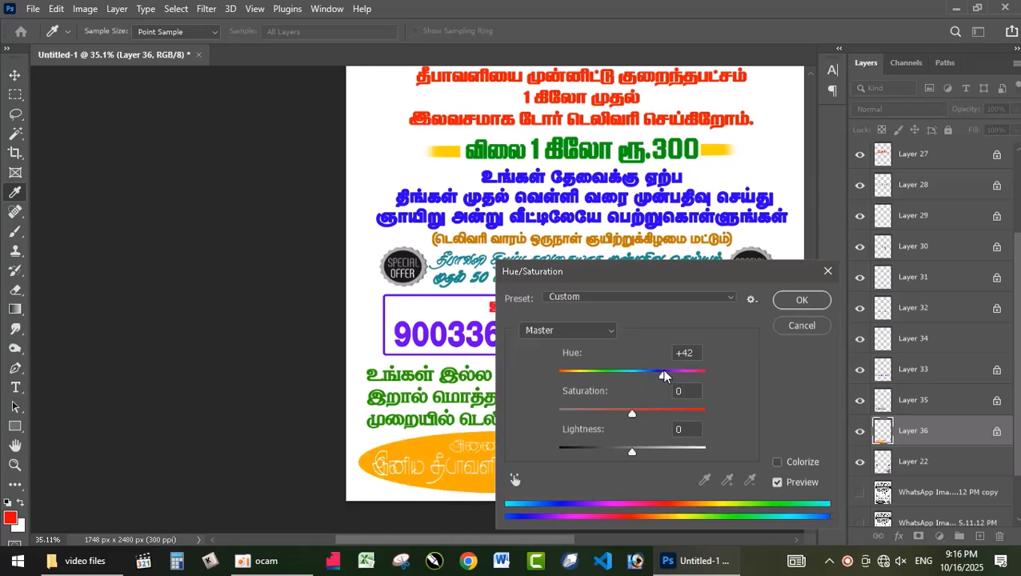
click(802, 301)
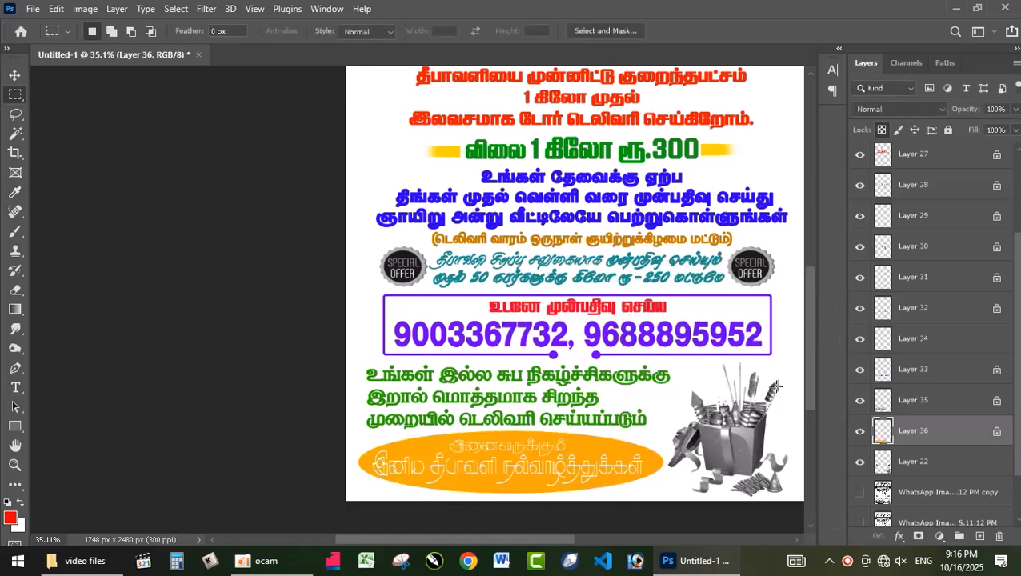
Marquee-select the gray fireworks gift box beside the greeting oval on Layer 22 and delete it
ctrl+click(736, 432)
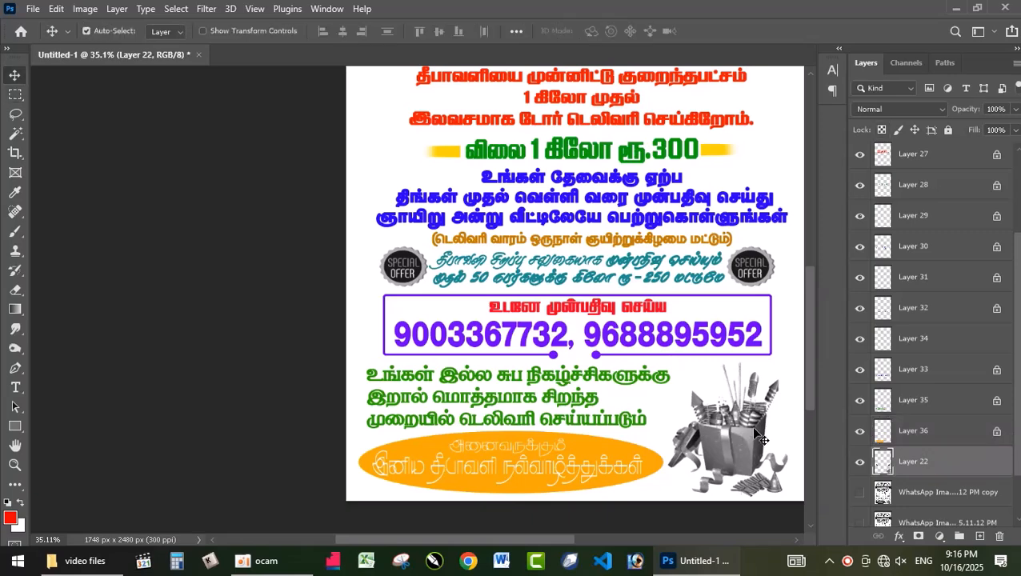
drag(657, 352, 810, 512)
key(Delete)
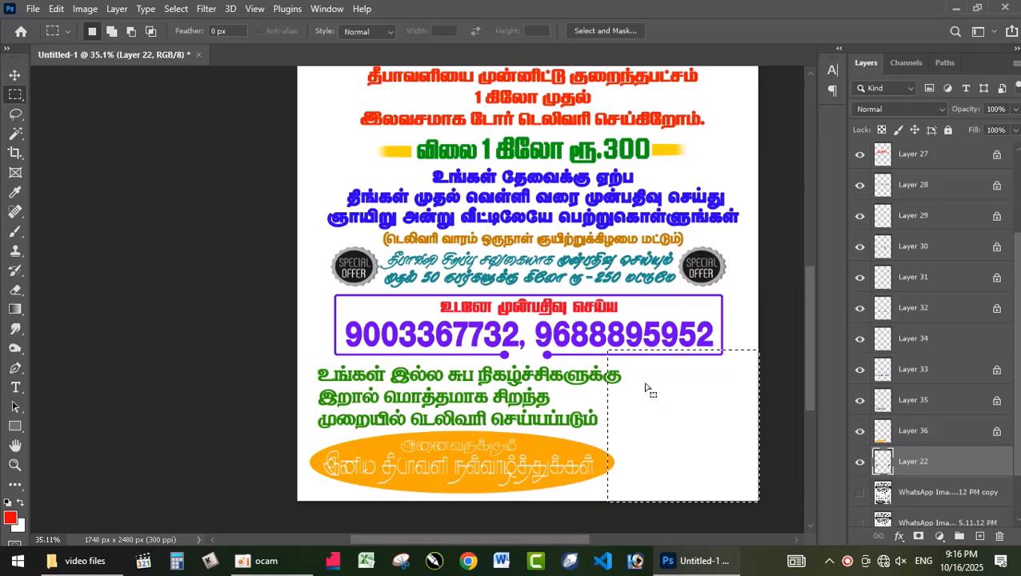
Delete the two black-and-white Special Offer badges on either side of the teal text lines from Layer 22
key(ctrl+d)
drag(677, 244, 746, 293)
key(Delete)
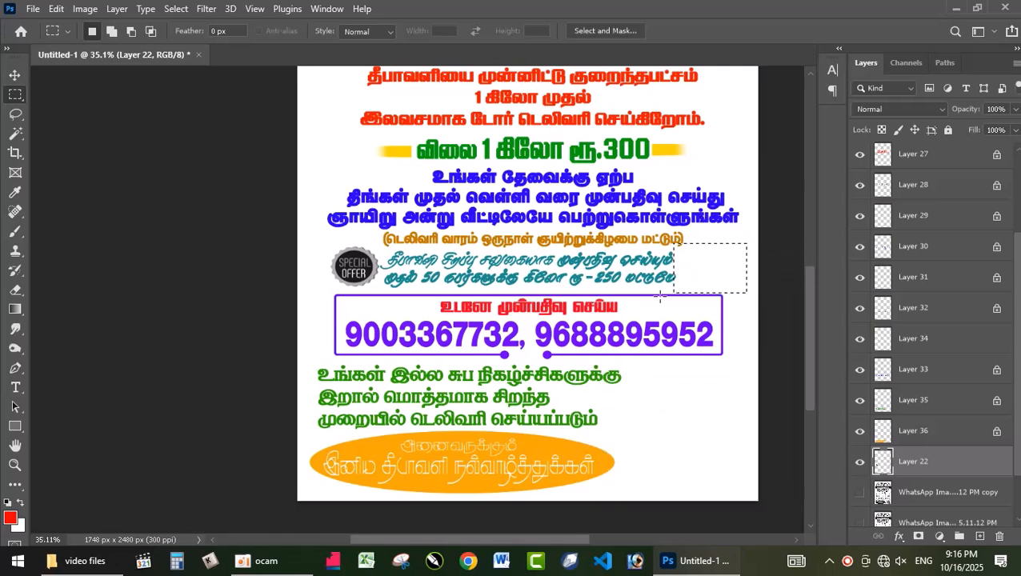
drag(298, 238, 388, 293)
key(Delete)
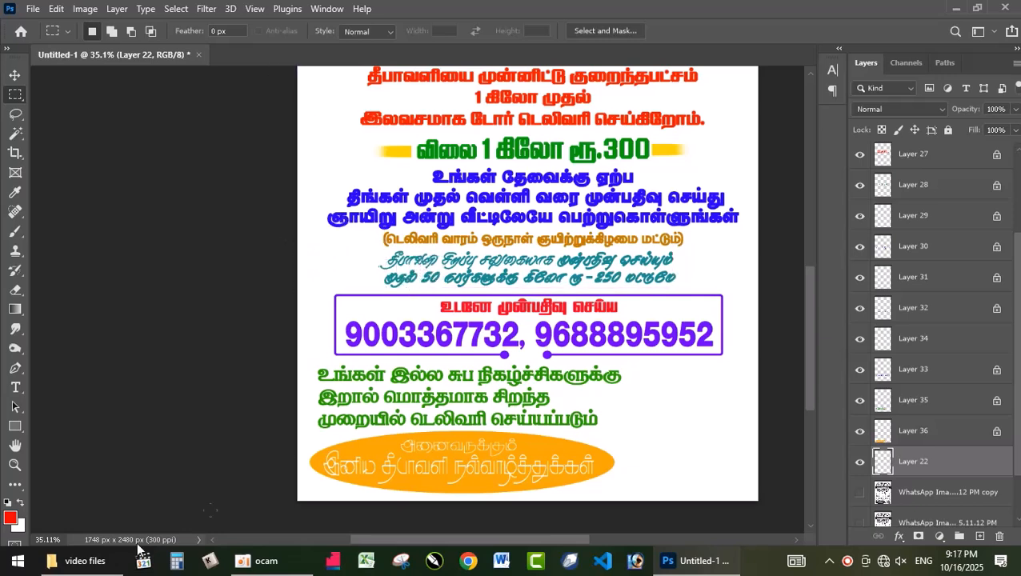
click(80, 561)
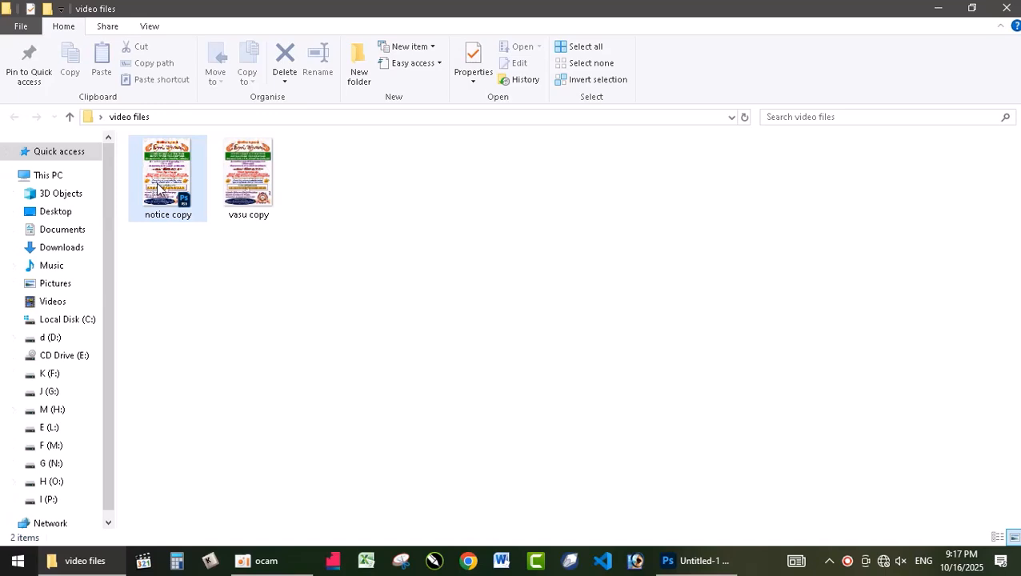
click(69, 214)
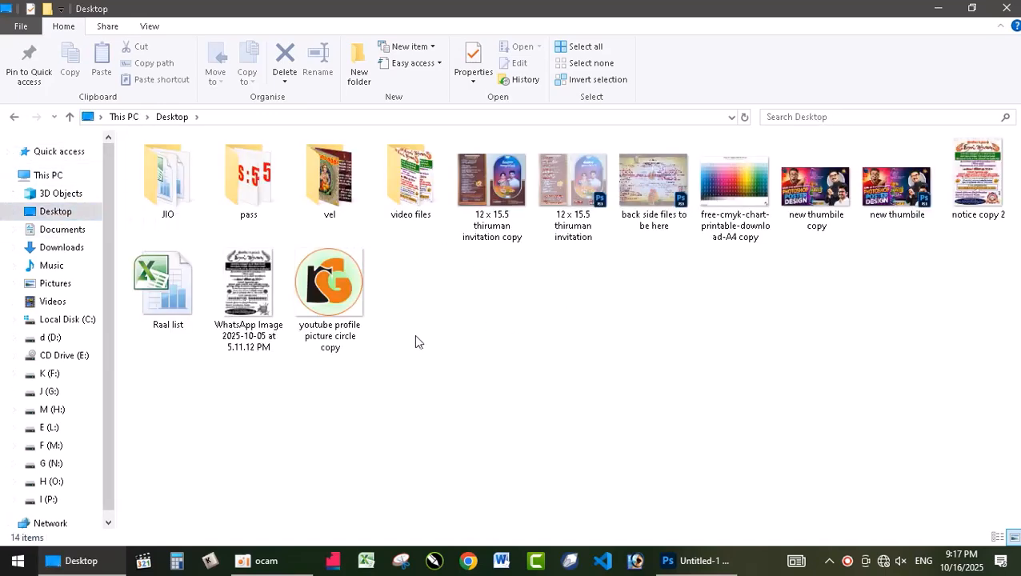
double_click(409, 191)
drag(178, 207, 697, 564)
drag(688, 558, 2, 573)
Select Group 1 with the replacement pictures and make it visible
scroll(1019, 414, down, 2)
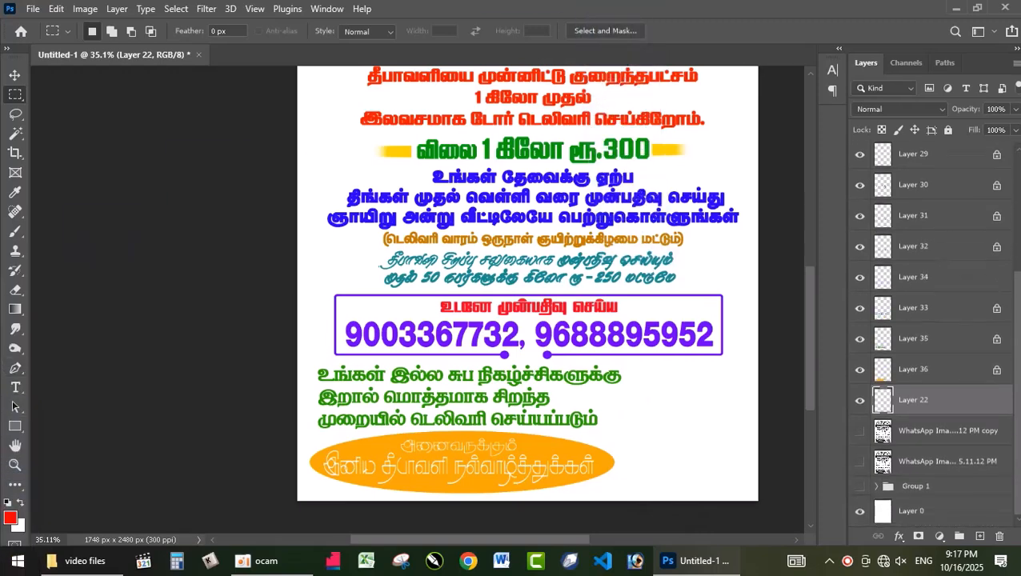
click(925, 488)
click(860, 486)
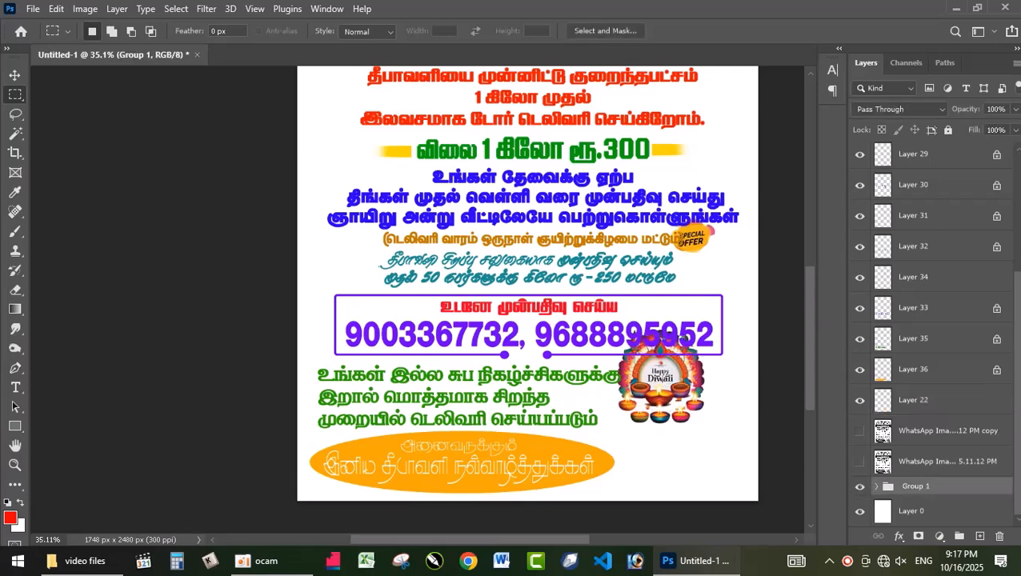
Move the Happy Diwali picture to the empty space right of the greeting oval and enlarge it to about 120%
key(v)
click(675, 387)
drag(675, 387, 700, 431)
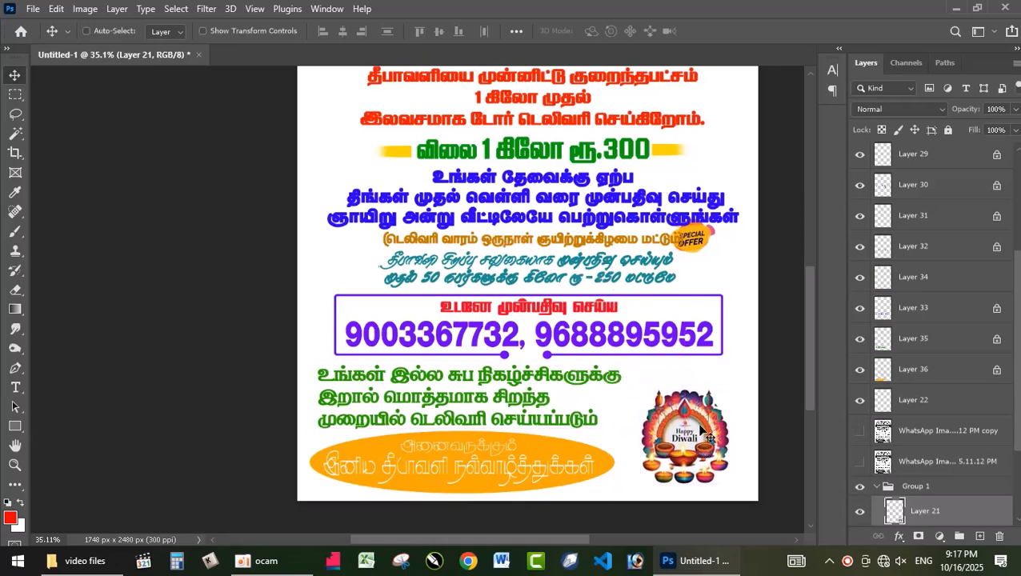
key(ctrl+t)
drag(727, 385, 745, 371)
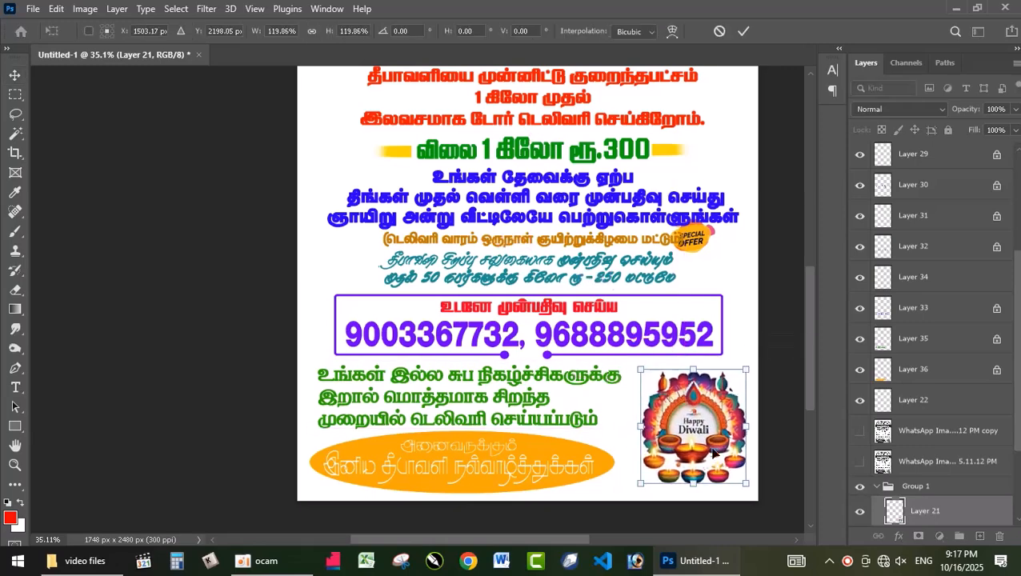
key(Return)
Enlarge the orange Special Offer badge and place it at the right end of the two teal text lines
drag(805, 349, 807, 304)
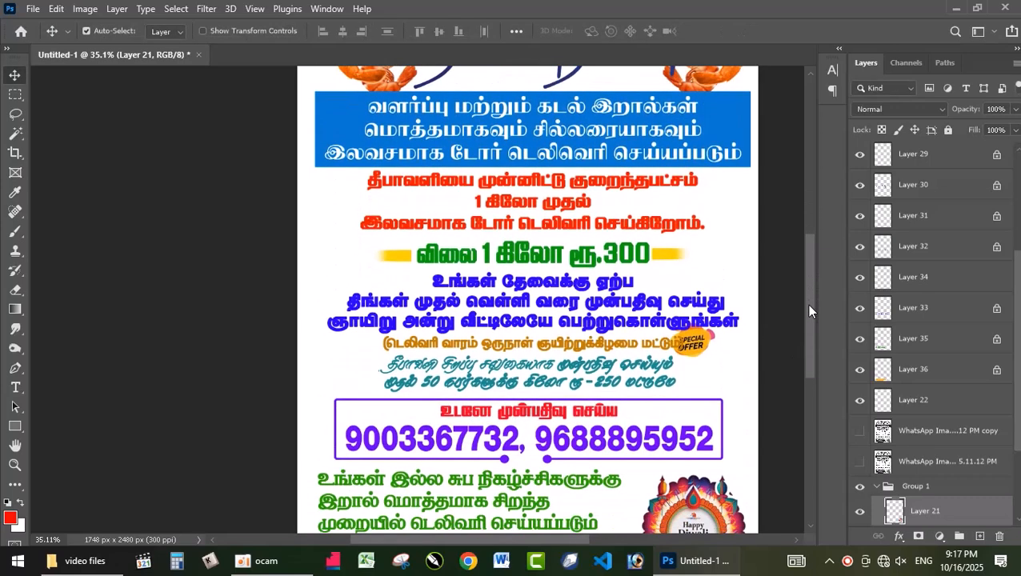
click(688, 347)
drag(688, 346, 698, 373)
key(ctrl+t)
drag(738, 329, 756, 315)
key(Return)
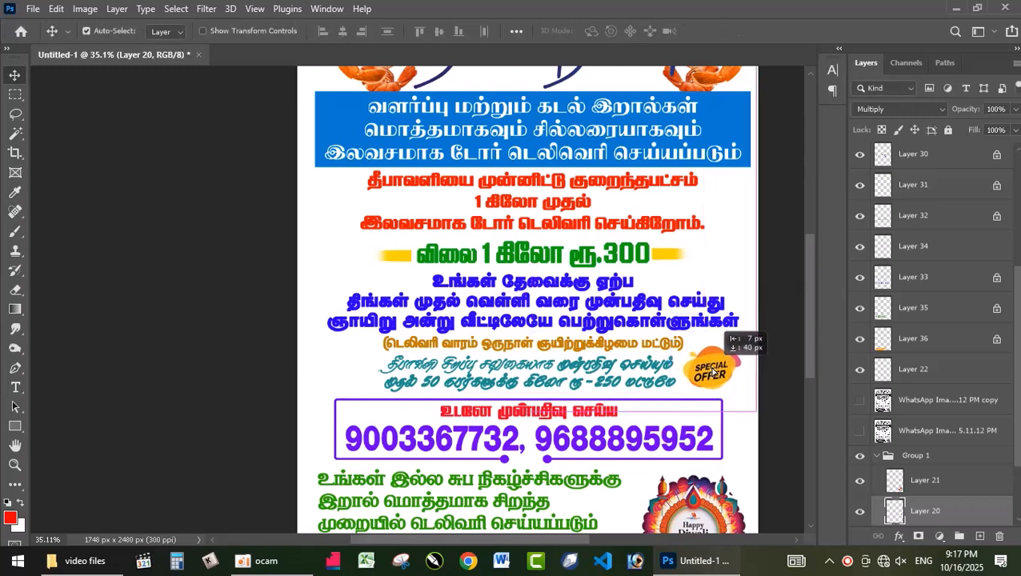
Hide Layer 23, which holds the original prawn pictures beside the heading
scroll(690, 256, up, 2)
scroll(690, 256, down, 3)
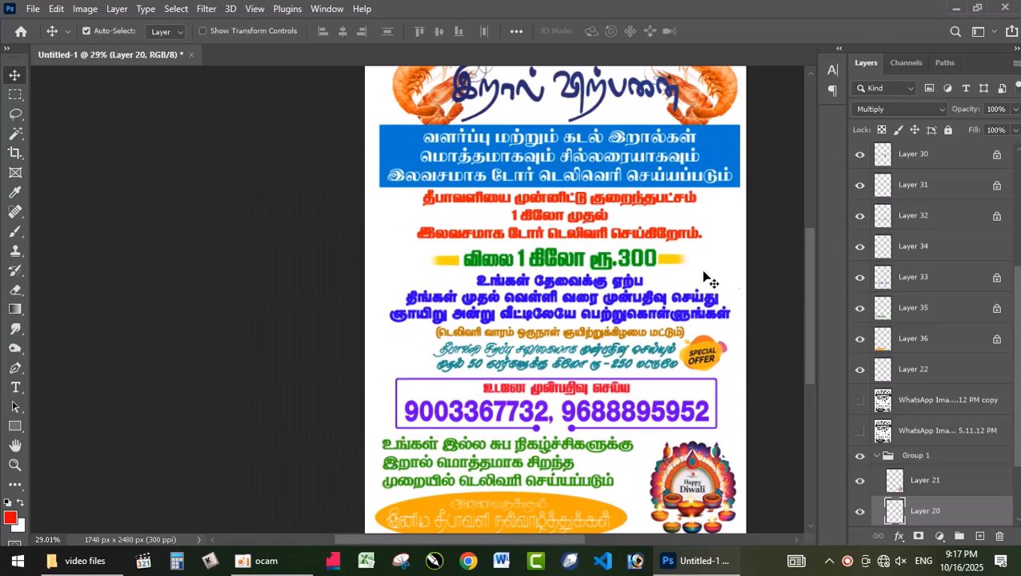
drag(806, 288, 804, 268)
drag(695, 164, 683, 131)
click(702, 124)
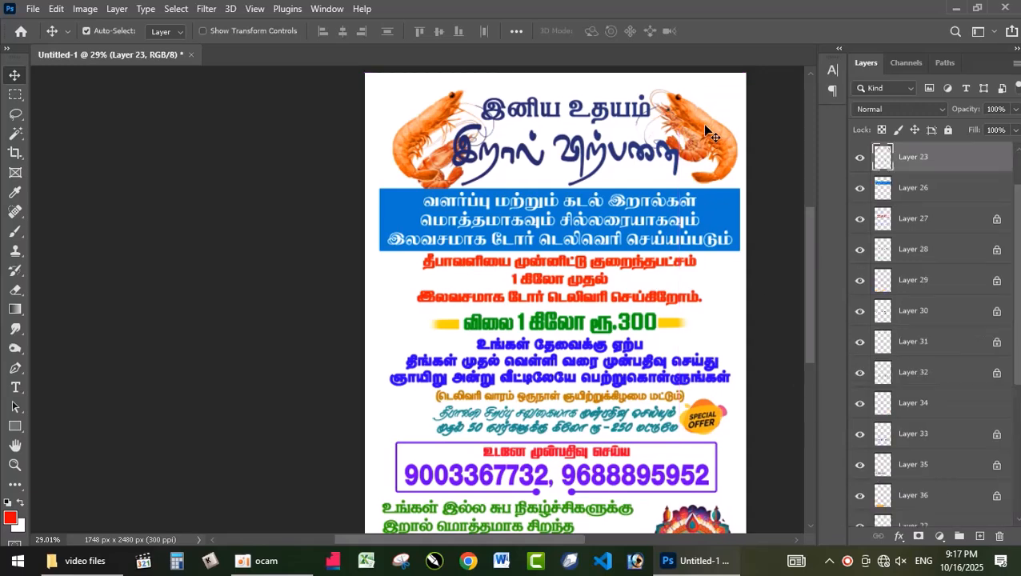
scroll(702, 124, up, 2)
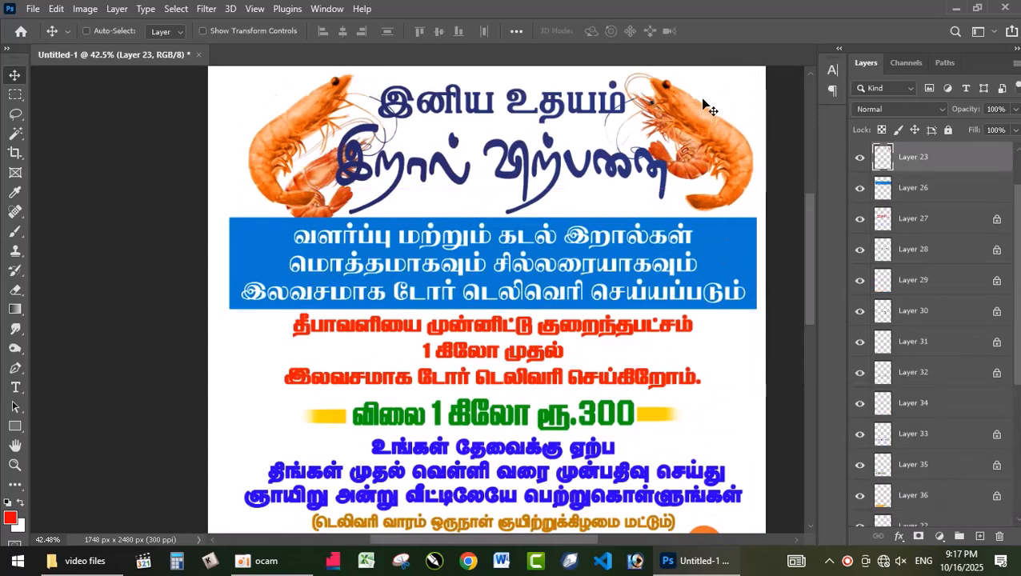
click(863, 162)
Enlarge the prawn on the right side of the heading in Group 1 and move it toward the page's right edge
mouse_move(677, 135)
mouse_down()
mouse_move(711, 136)
mouse_move(694, 136)
mouse_up()
key(ctrl+t)
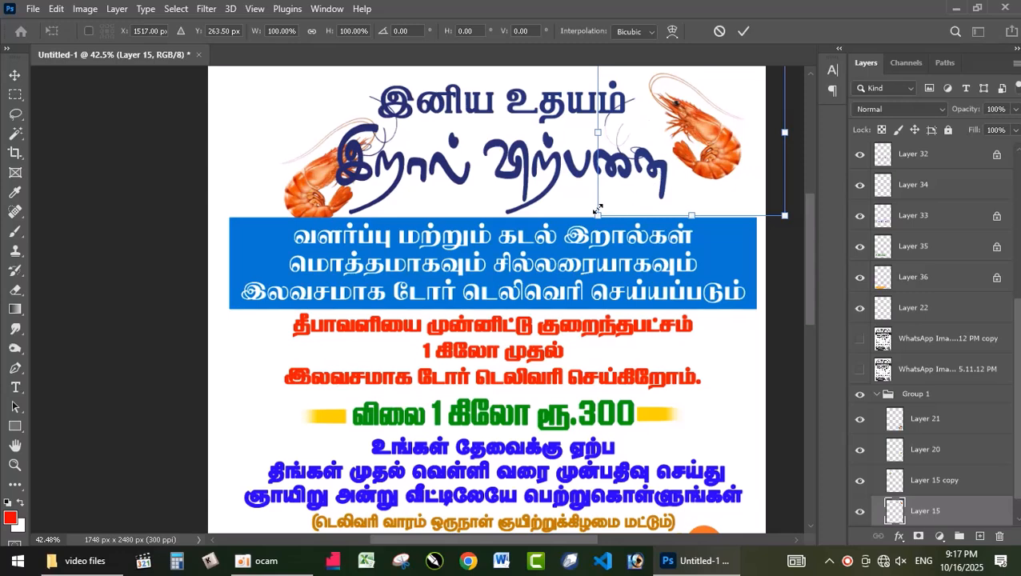
drag(597, 214, 605, 228)
key(Return)
drag(698, 149, 725, 146)
Replace the prawn left of the heading with a horizontally flipped copy of the right prawn
drag(328, 188, 269, 157)
key(Delete)
alt+drag(719, 138, 718, 143)
key(ctrl+t)
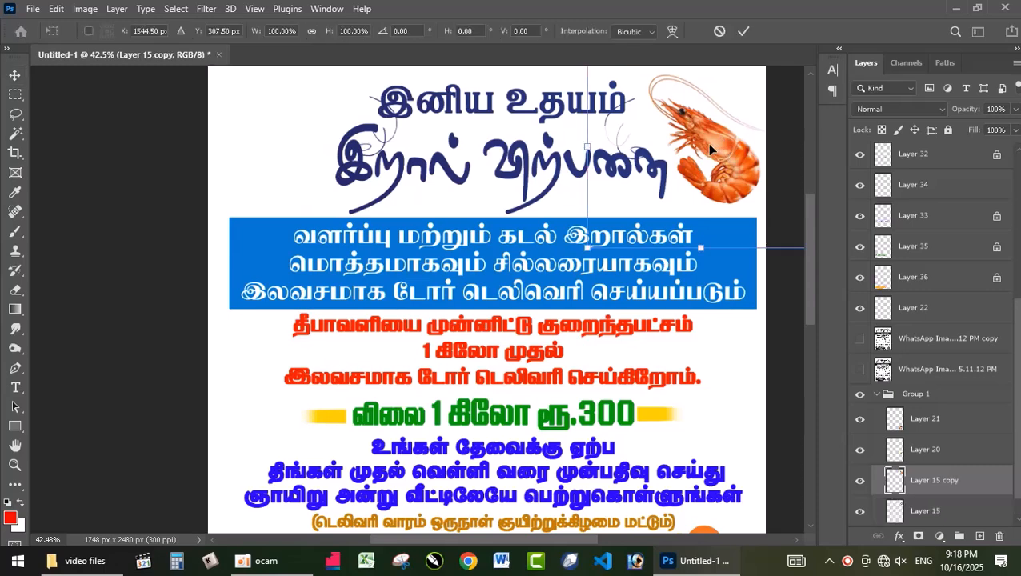
right_click(708, 143)
click(770, 445)
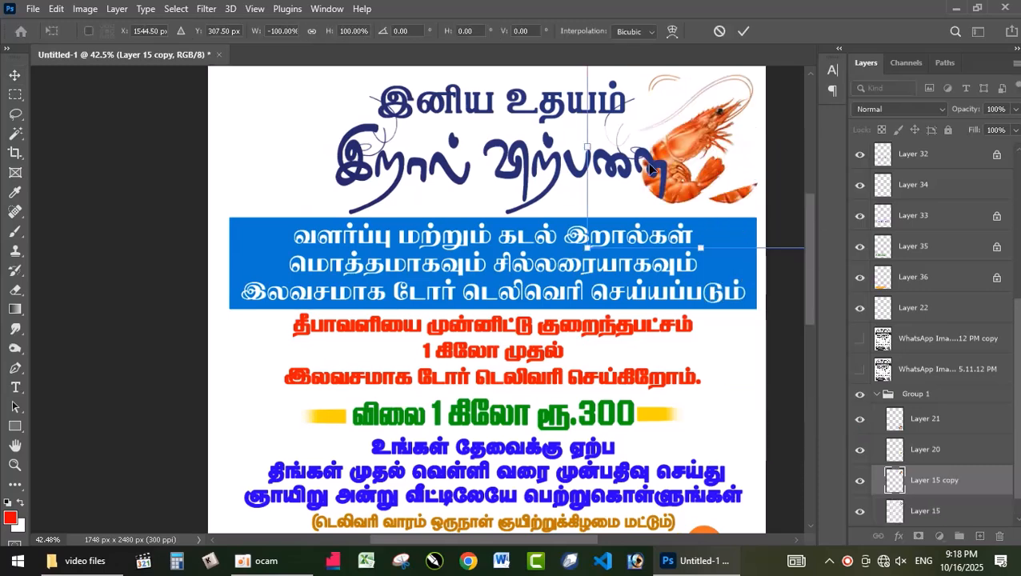
key(Return)
drag(680, 136, 279, 152)
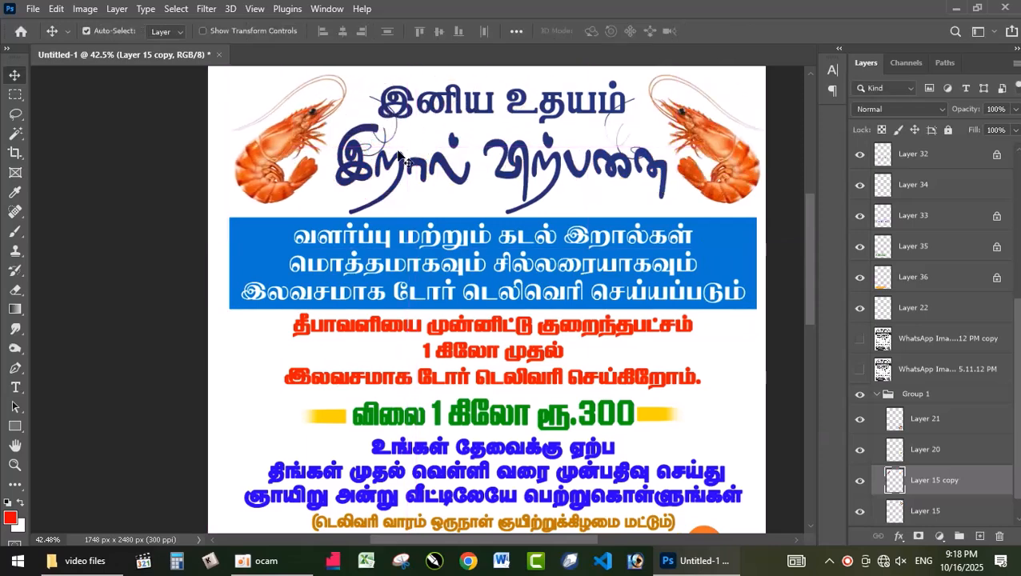
Select the heading text layer and try a negative Hue/Saturation hue shift on it
scroll(658, 168, down, 2)
click(663, 176)
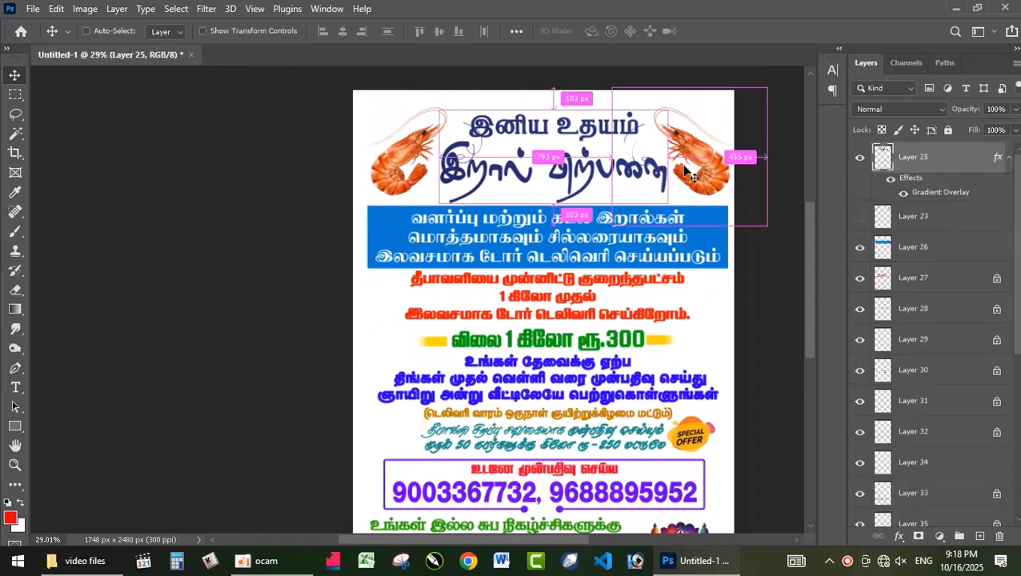
key(ctrl+u)
drag(632, 378, 576, 374)
click(795, 325)
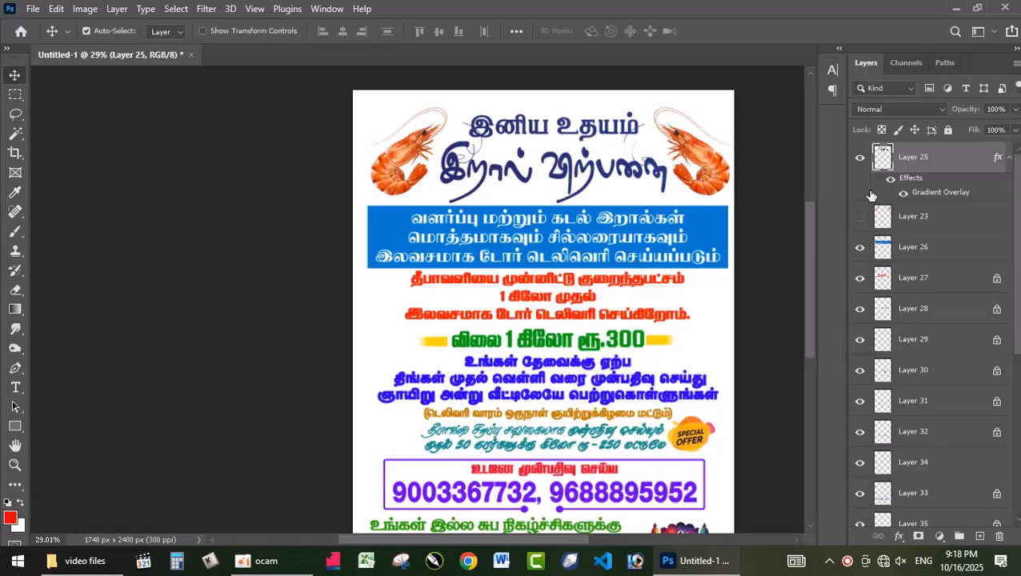
Hide the heading's Gradient Overlay, lock the layer's transparent pixels and fill the text with red
click(904, 195)
click(881, 130)
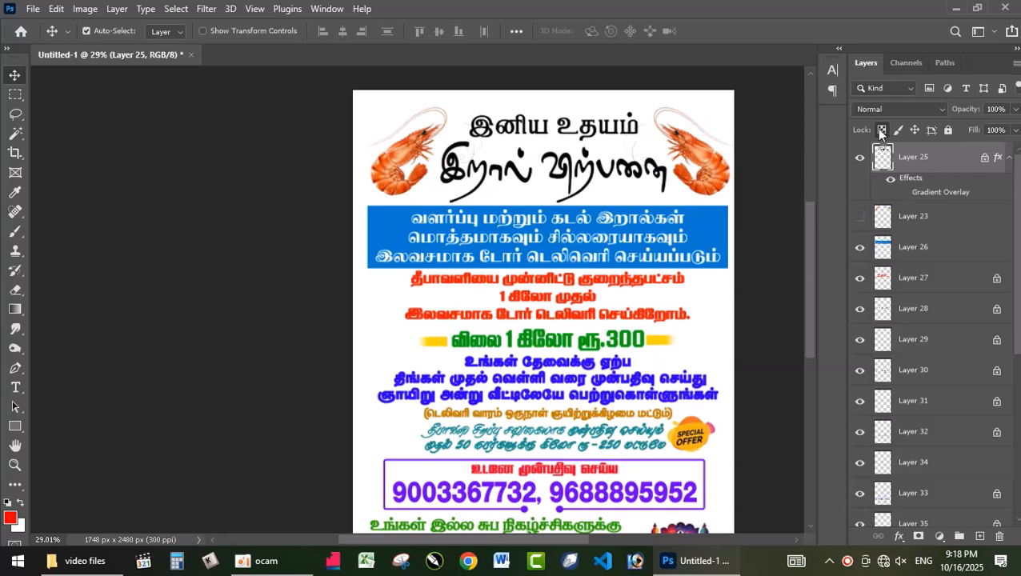
key(alt+BackSpace)
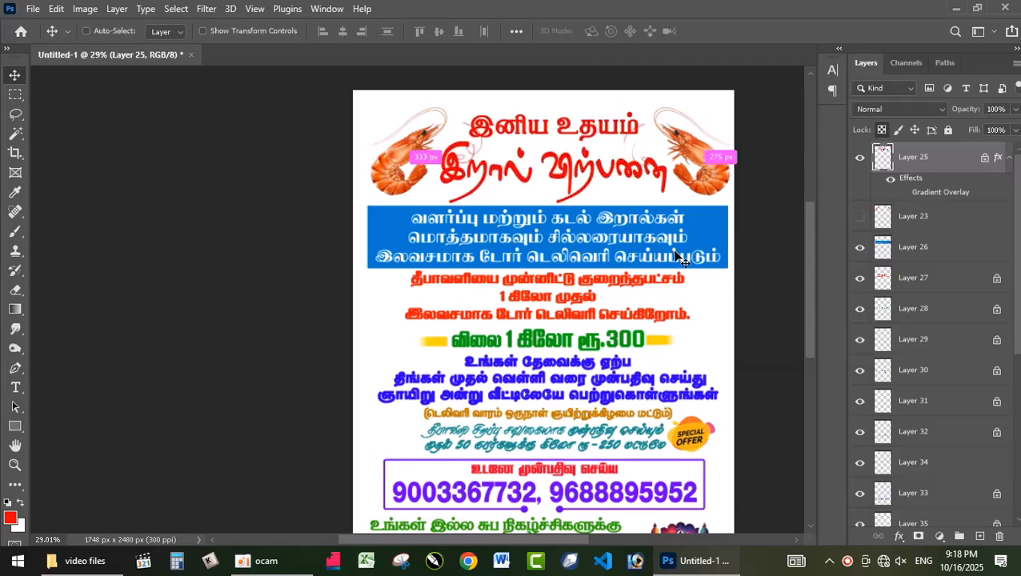
key(ctrl+u)
drag(633, 377, 669, 372)
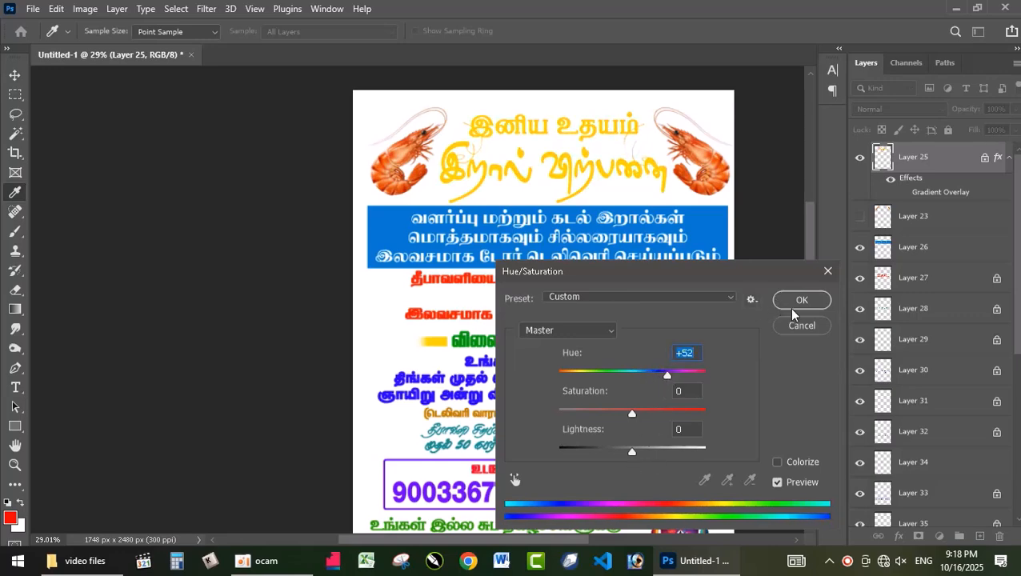
click(793, 322)
Turn the heading text yellow with a positive Hue/Saturation hue shift
key(v)
key(ctrl+u)
drag(634, 374, 667, 374)
click(793, 302)
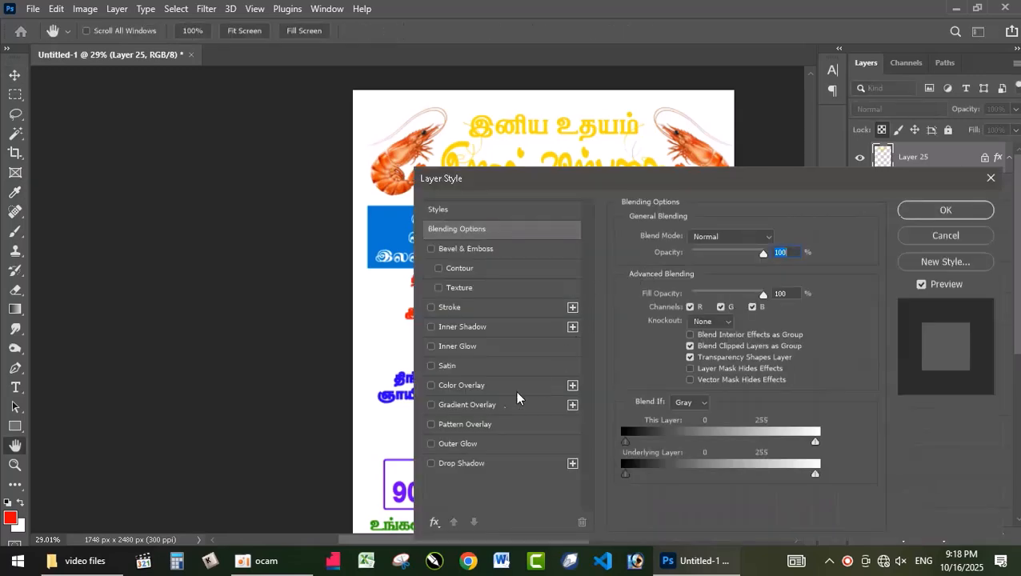
Add an 11 px outside Stroke in red to the yellow heading text
click(450, 308)
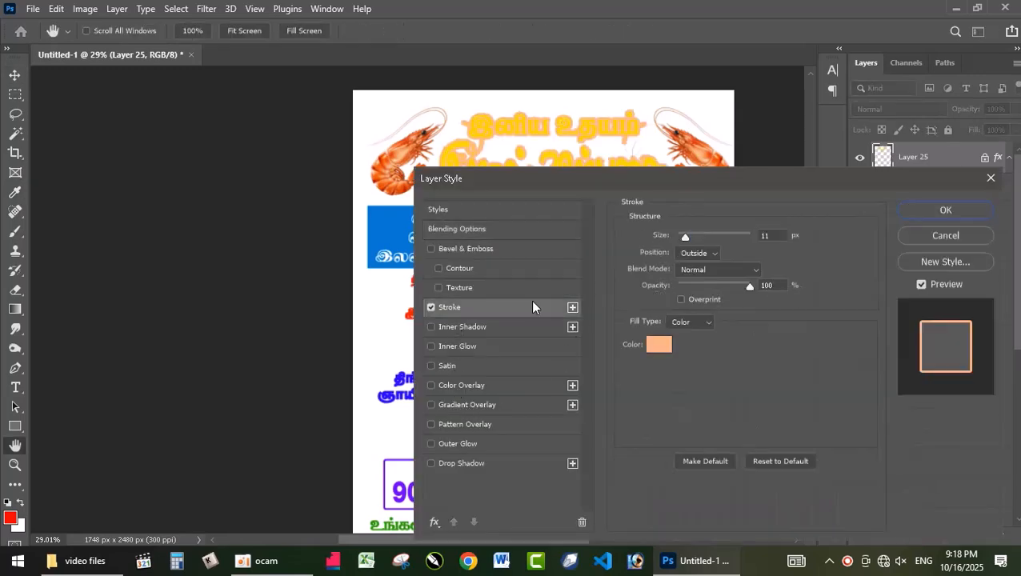
click(666, 345)
drag(762, 151, 759, 135)
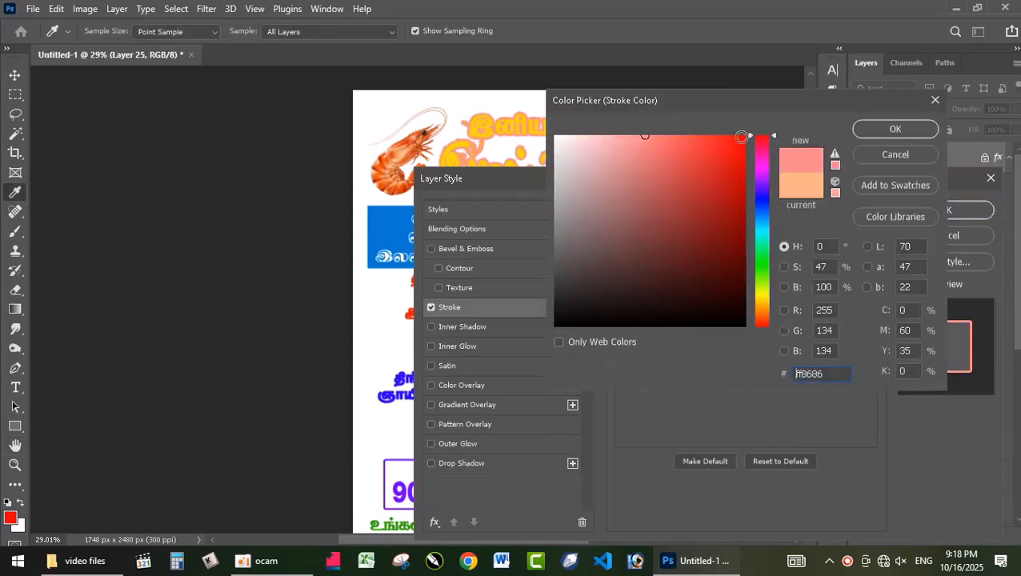
click(742, 137)
click(887, 131)
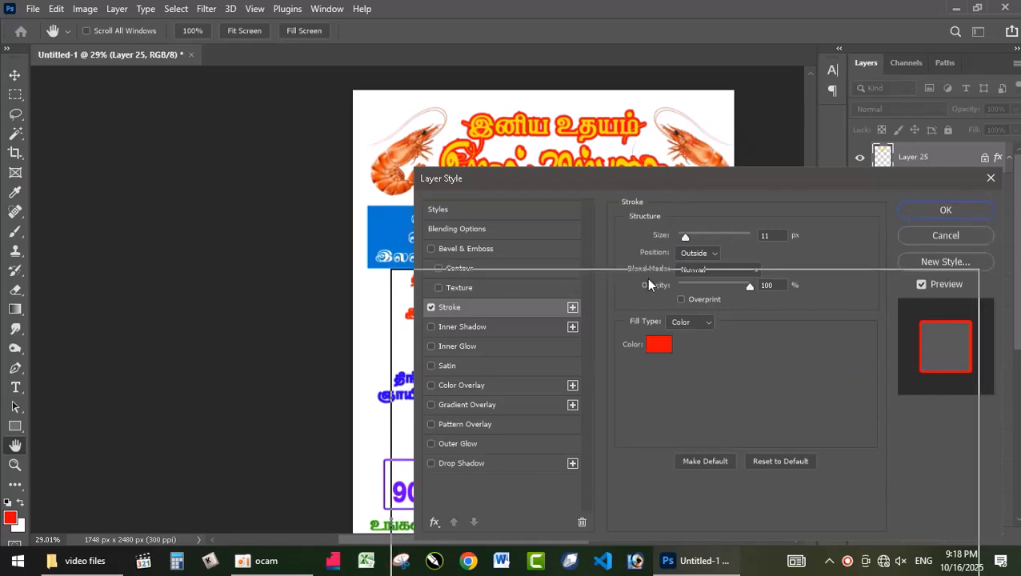
drag(671, 185, 648, 288)
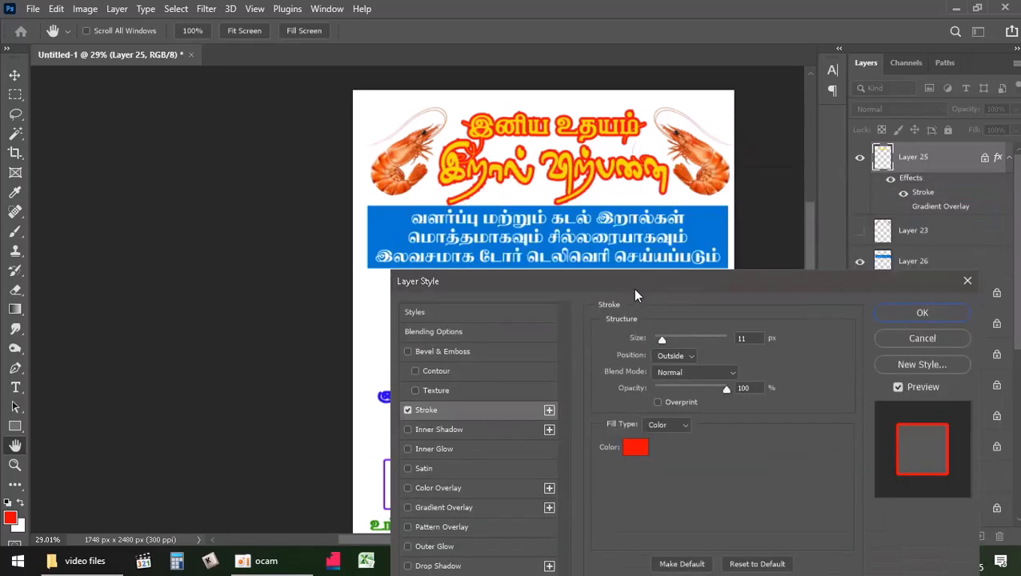
click(924, 313)
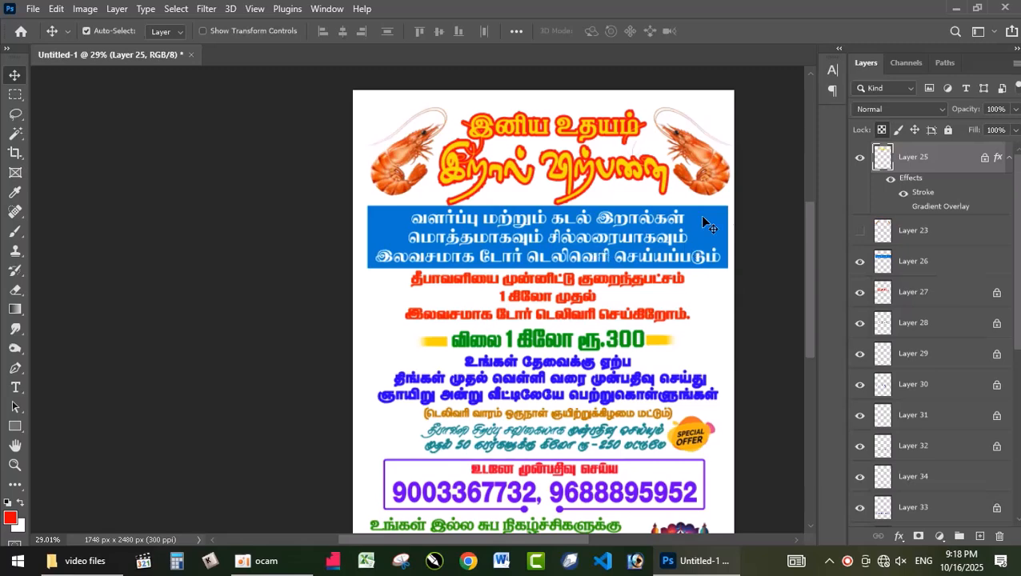
drag(811, 243, 815, 294)
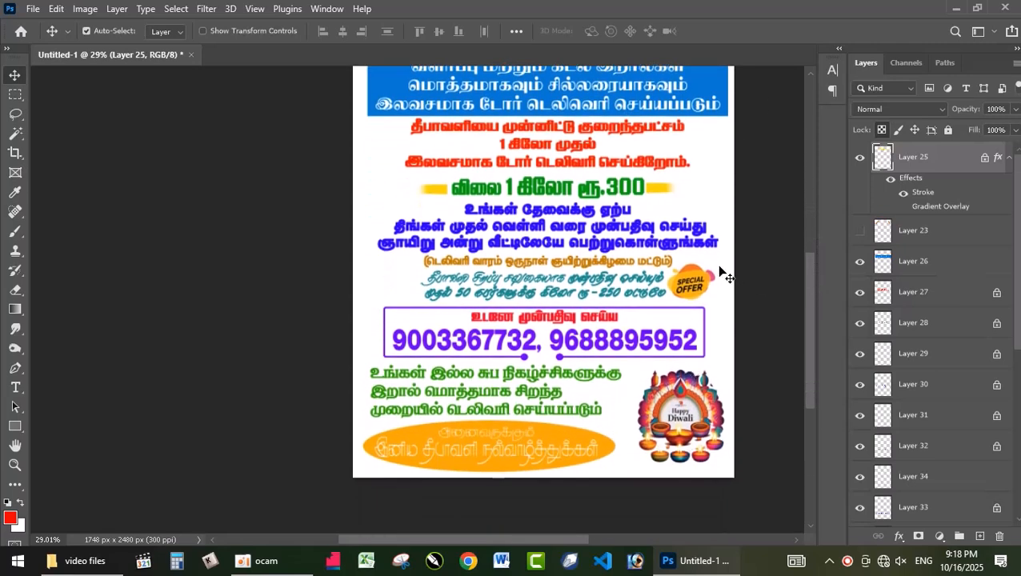
Open the finished color version notice copy.psd and inspect its seafood line-art background
click(705, 429)
scroll(931, 432, down, 3)
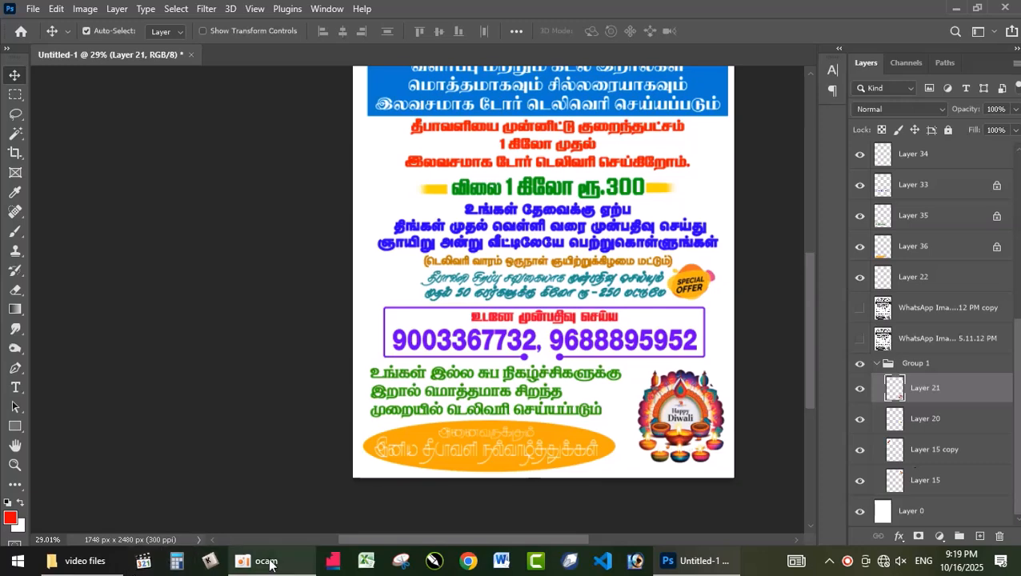
scroll(588, 284, down, 1)
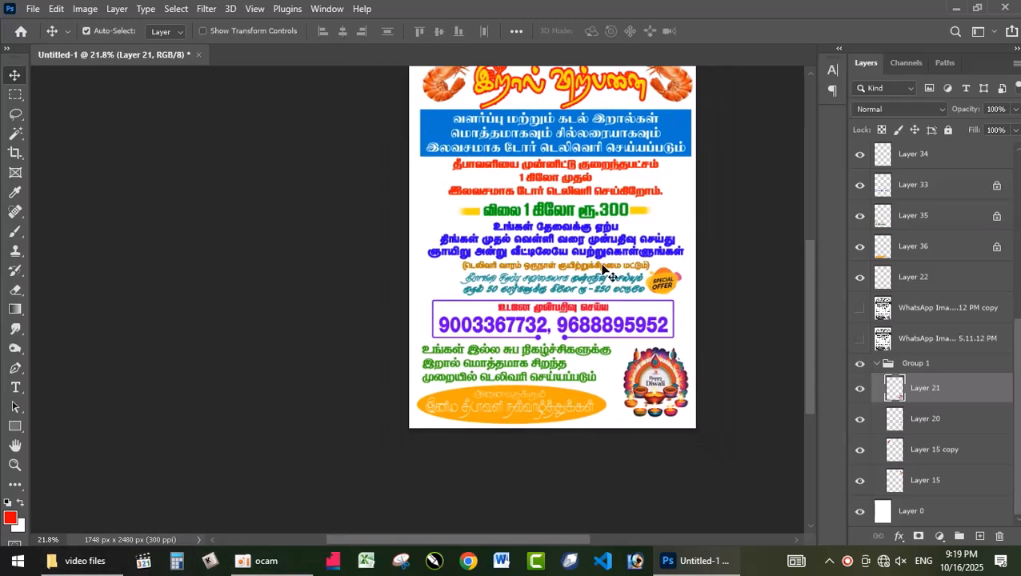
drag(809, 372, 807, 353)
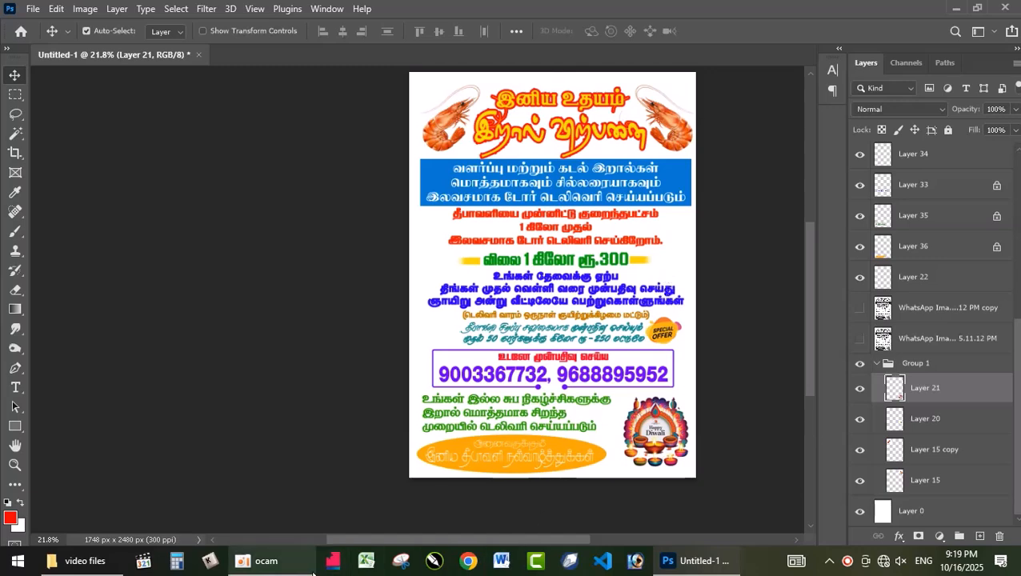
click(688, 561)
drag(156, 191, 636, 41)
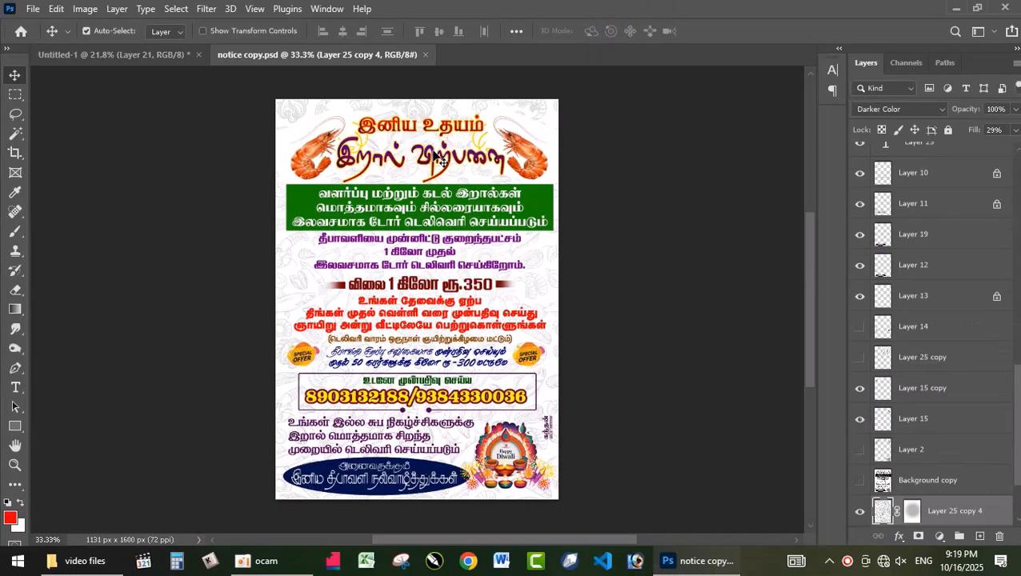
scroll(535, 295, up, 4)
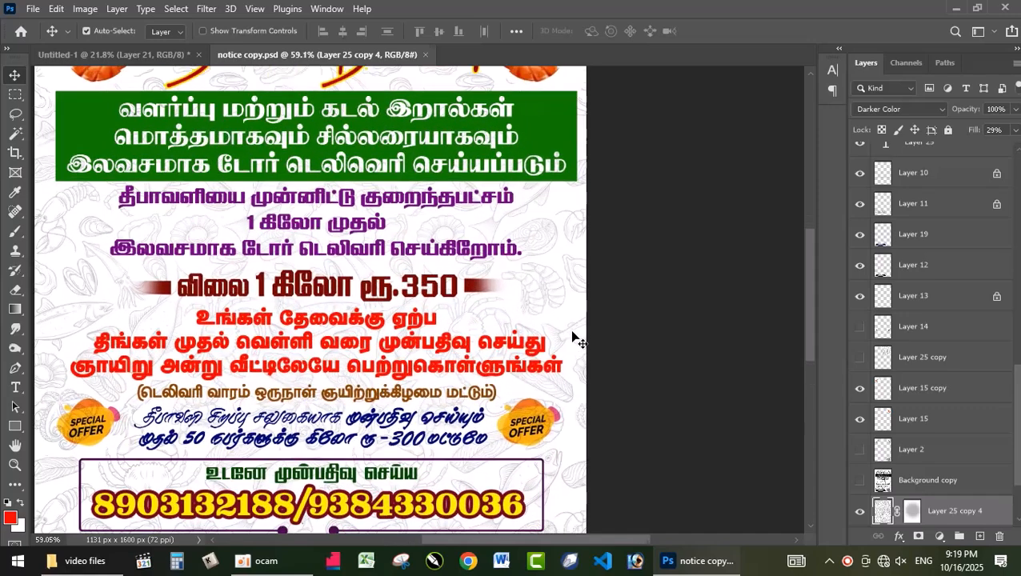
scroll(565, 236, up, 2)
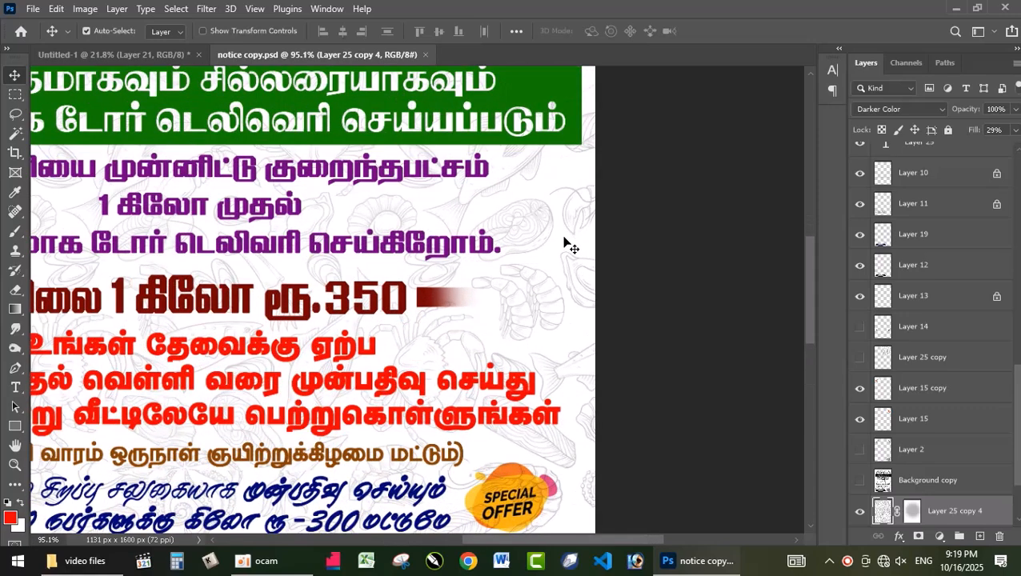
Raise the seafood pattern layer's fill to 100% and copy the layer into the Untitled-1 poster
click(1015, 130)
drag(964, 145, 1019, 147)
drag(529, 214, 462, 252)
Center the seafood pattern horizontally and vertically on the whole canvas, then clear the selection
key(ctrl+a)
click(344, 31)
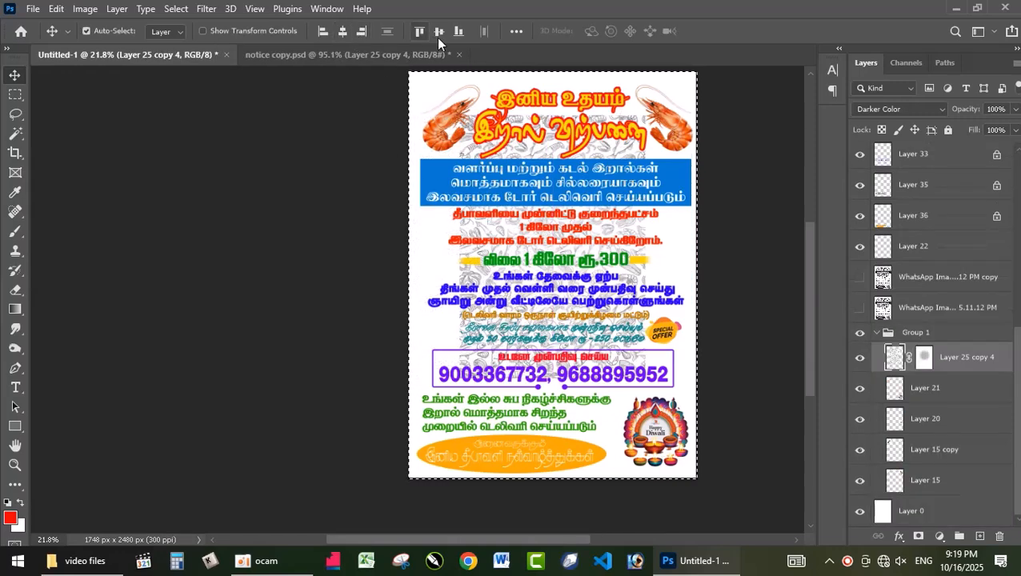
click(438, 31)
key(ctrl+d)
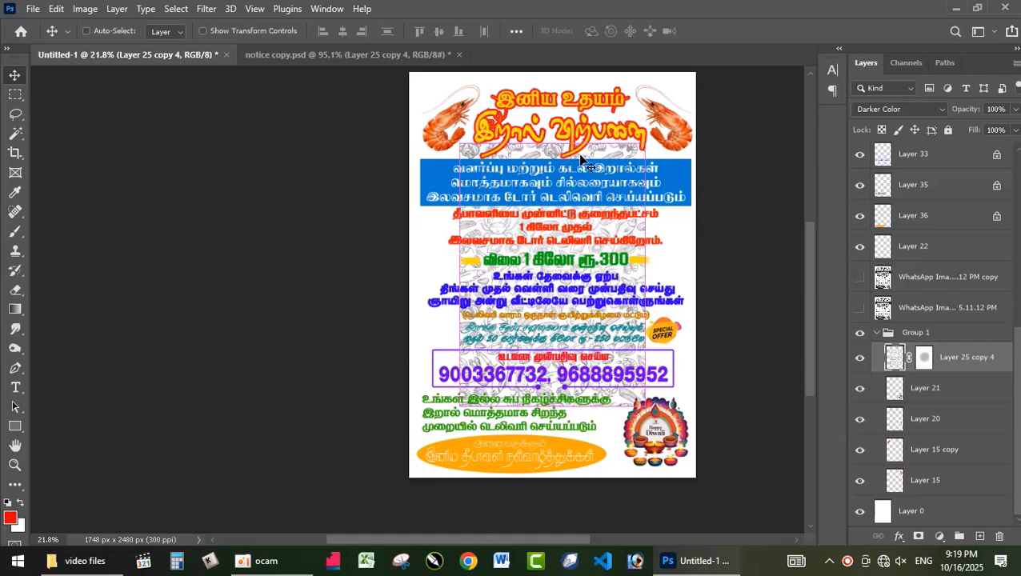
Scale the seafood pattern up from its center until it covers the whole poster
key(ctrl+t)
drag(649, 144, 699, 72)
key(Return)
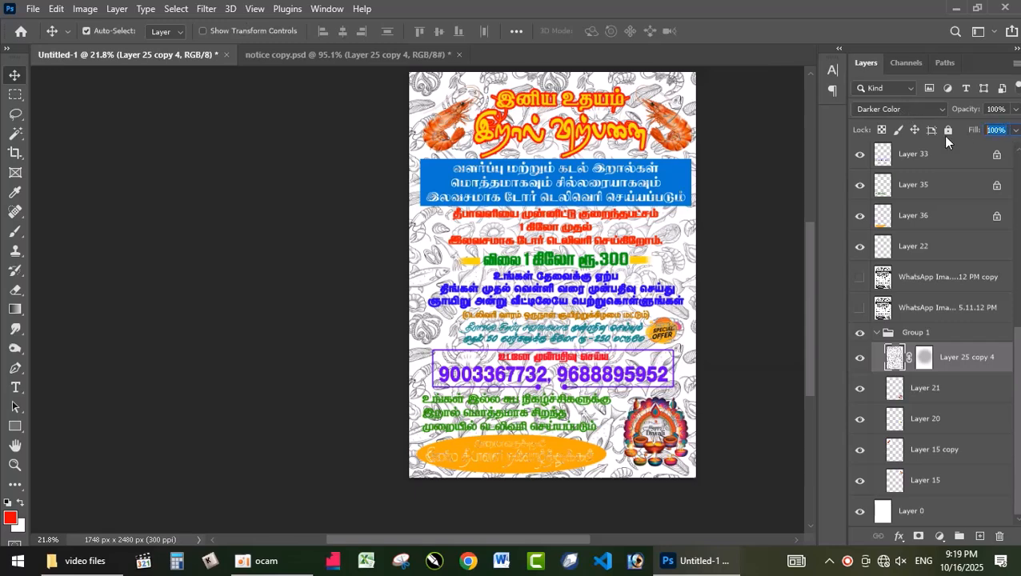
Set the seafood pattern layer's fill to 29% and send it below the other layers in Group 1
text(29)
key(Return)
scroll(646, 321, up, 6)
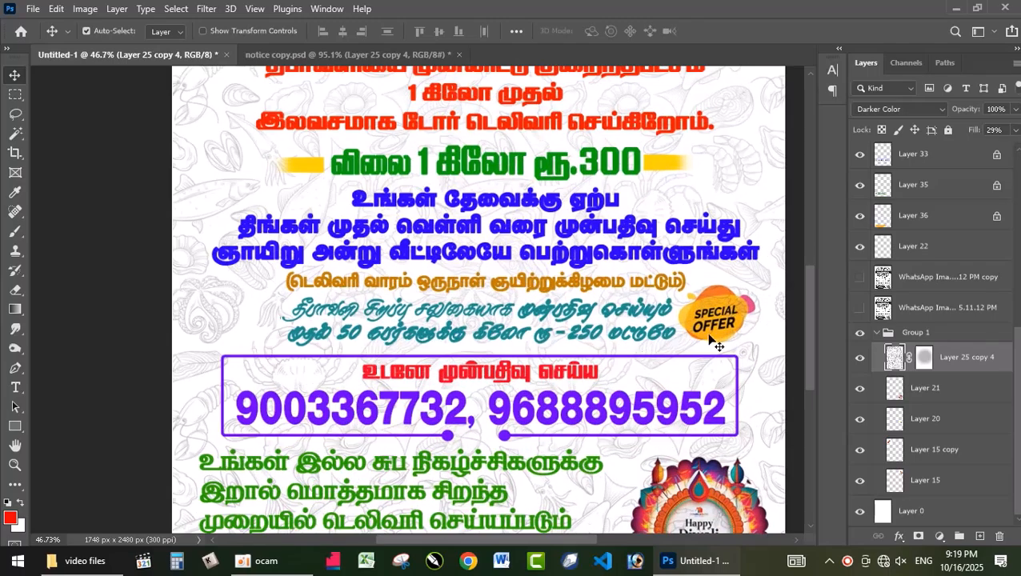
scroll(741, 281, up, 4)
scroll(693, 376, down, 9)
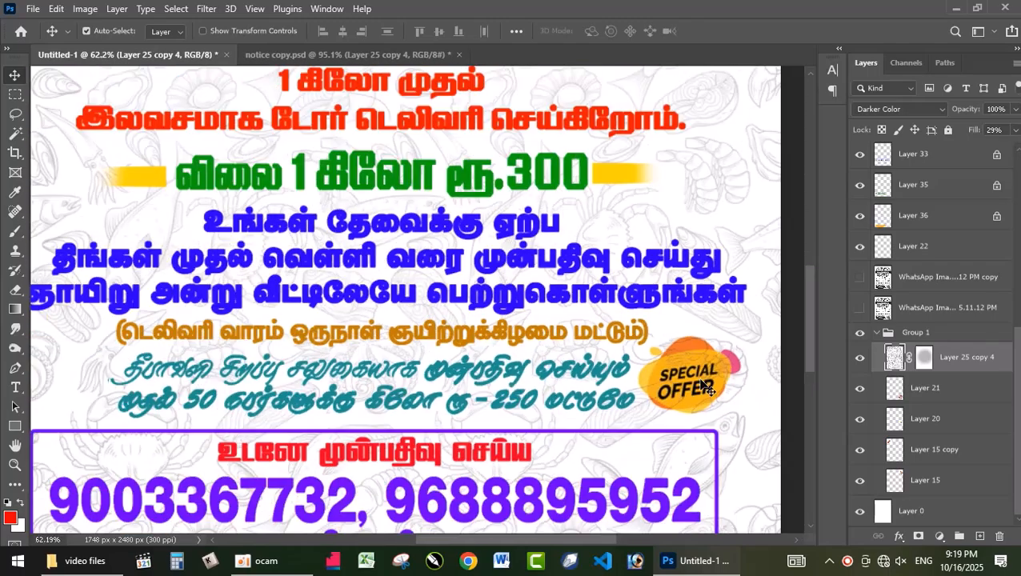
key(ctrl+shift+bracketleft)
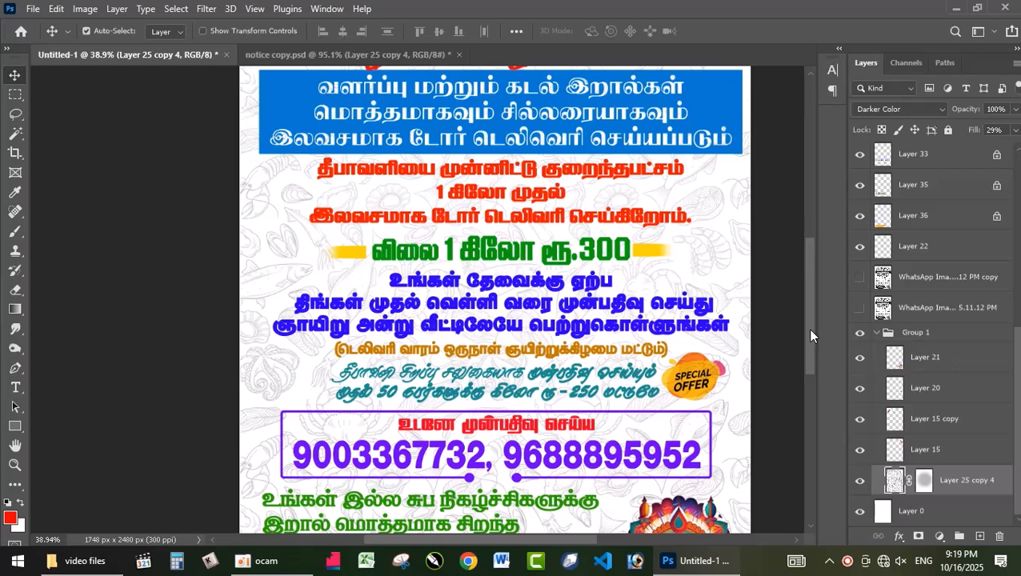
Examine how the faint seafood background looks behind the poster's text and heading
scroll(476, 376, up, 2)
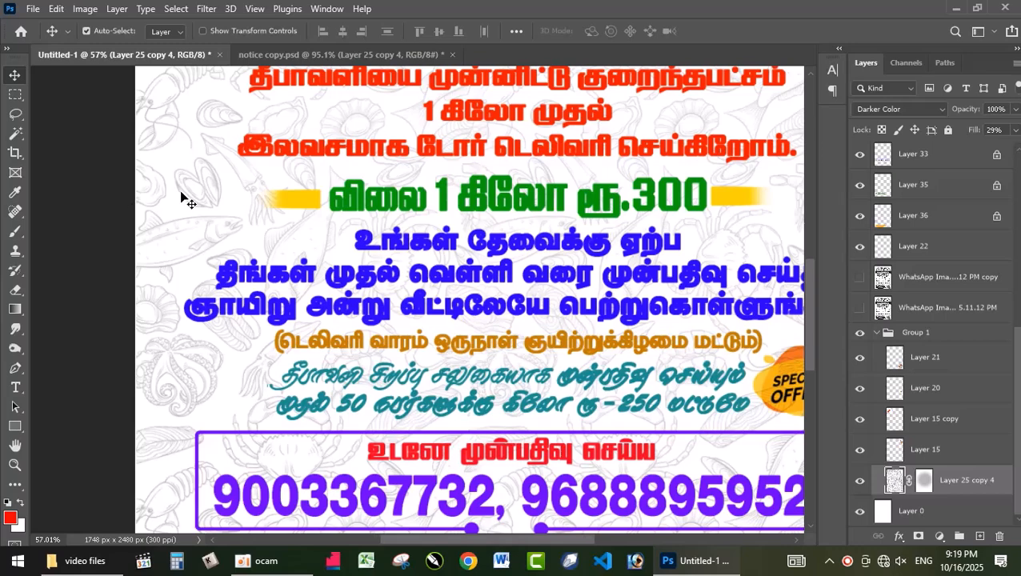
scroll(183, 198, down, 3)
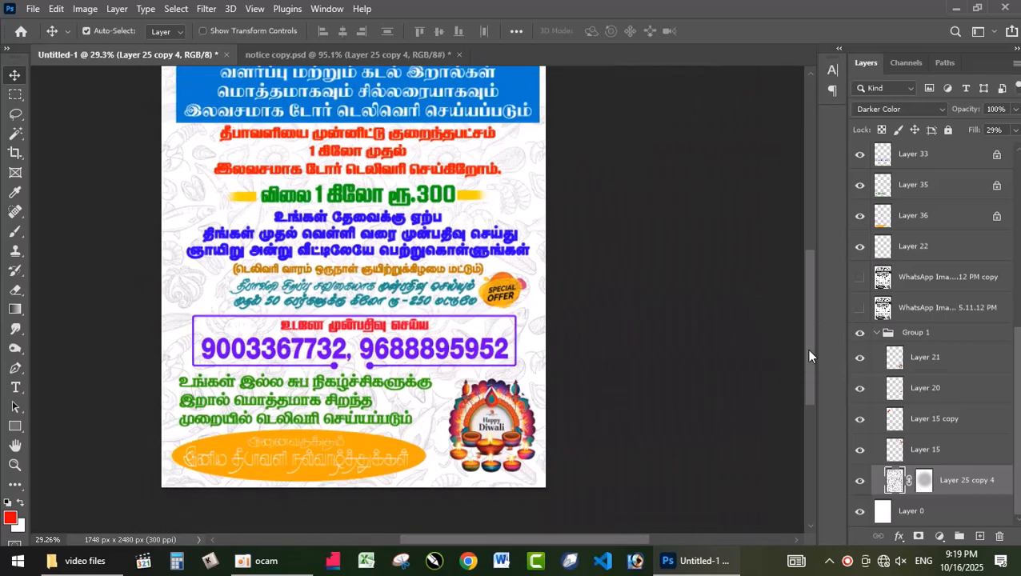
drag(808, 300, 804, 238)
scroll(442, 267, up, 2)
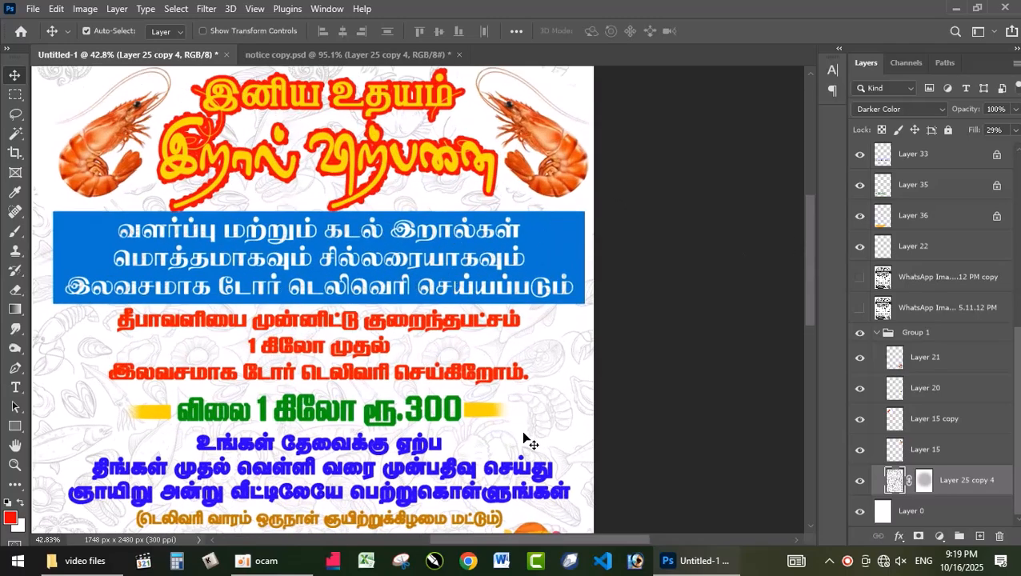
scroll(570, 410, up, 2)
scroll(567, 407, down, 3)
scroll(568, 408, down, 2)
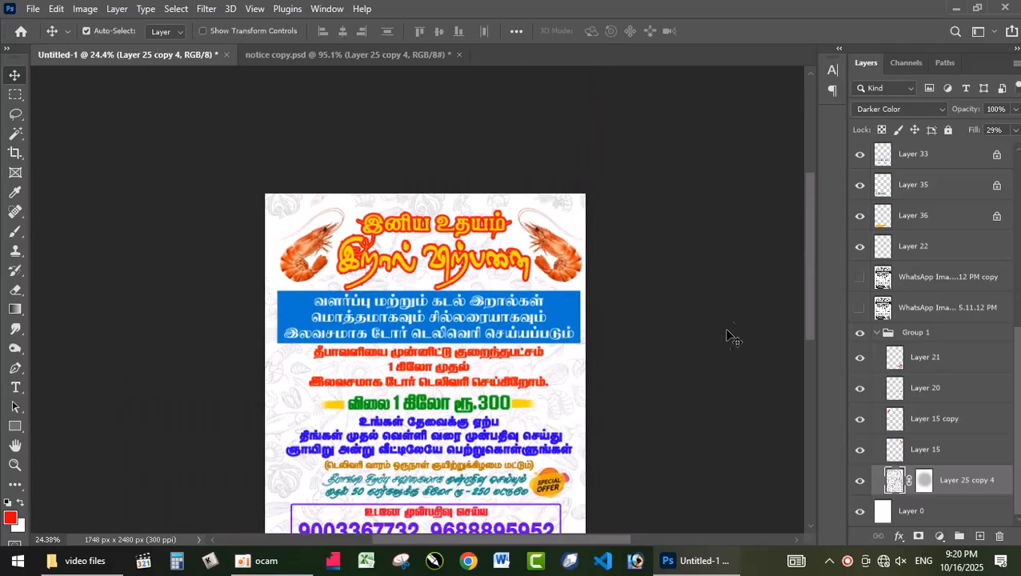
Shift the Happy Diwali picture slightly to the left in the poster's lower corner
drag(802, 258, 765, 340)
drag(549, 366, 538, 365)
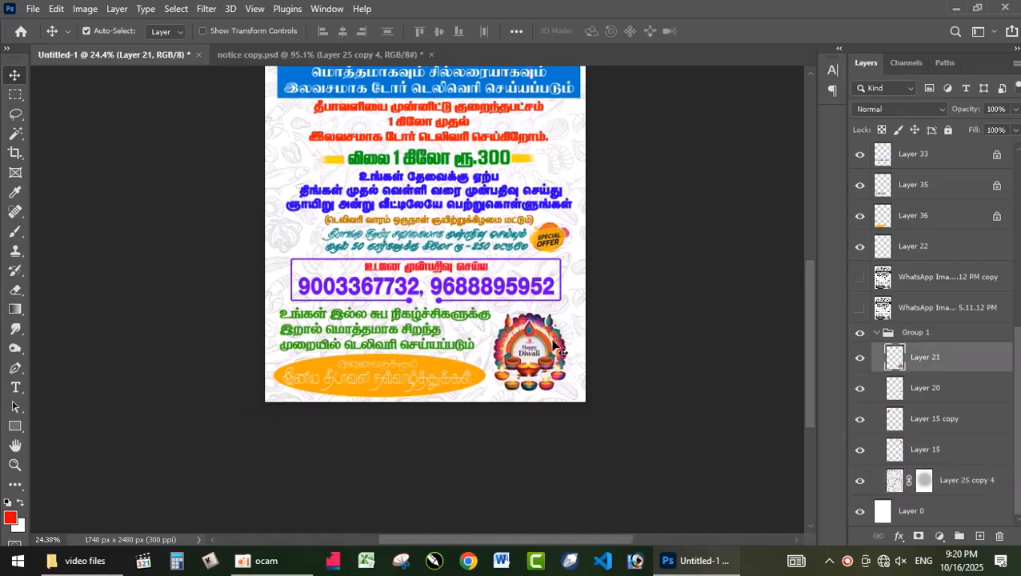
scroll(553, 356, up, 2)
scroll(565, 356, down, 1)
scroll(559, 348, down, 1)
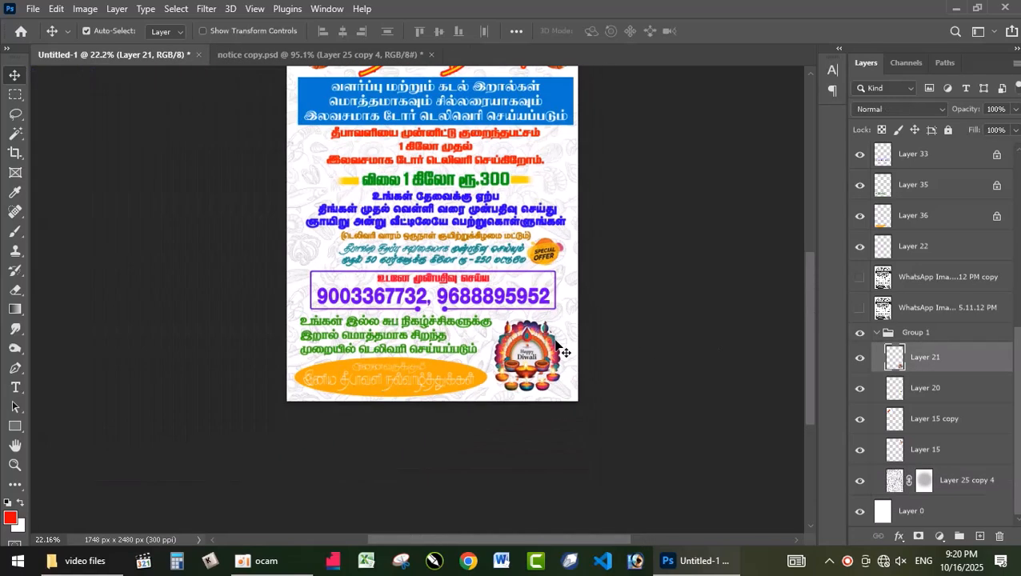
Review the recolored poster from heading to footer, checking the text, contact box and special offer badge up close
drag(810, 361, 807, 334)
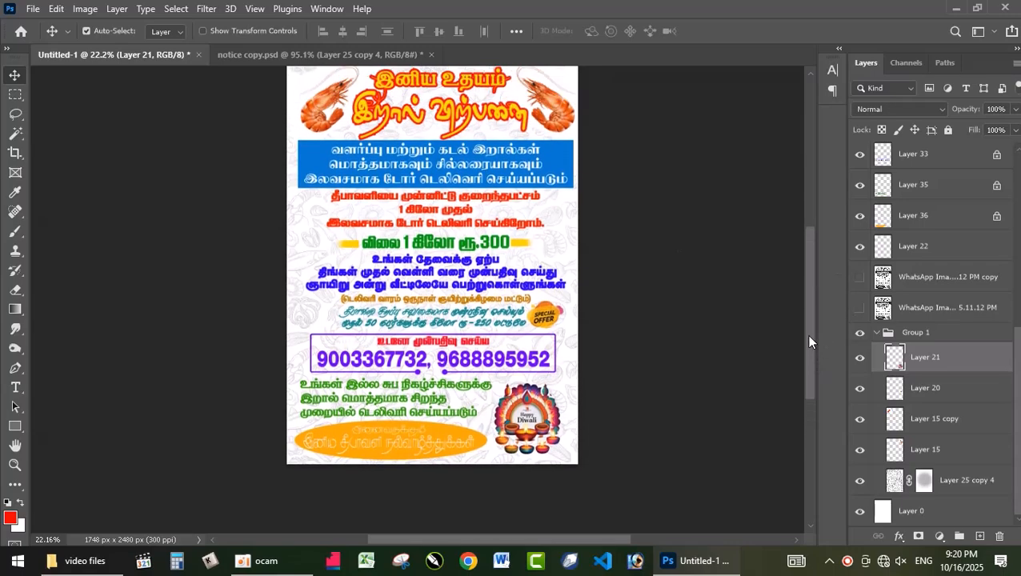
scroll(414, 212, up, 2)
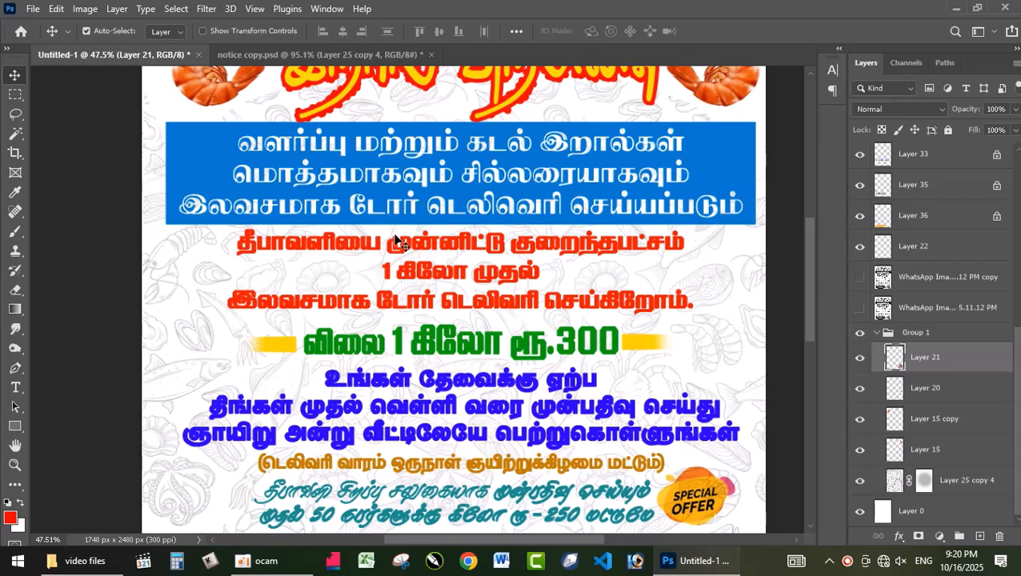
scroll(398, 238, down, 1)
scroll(399, 246, down, 1)
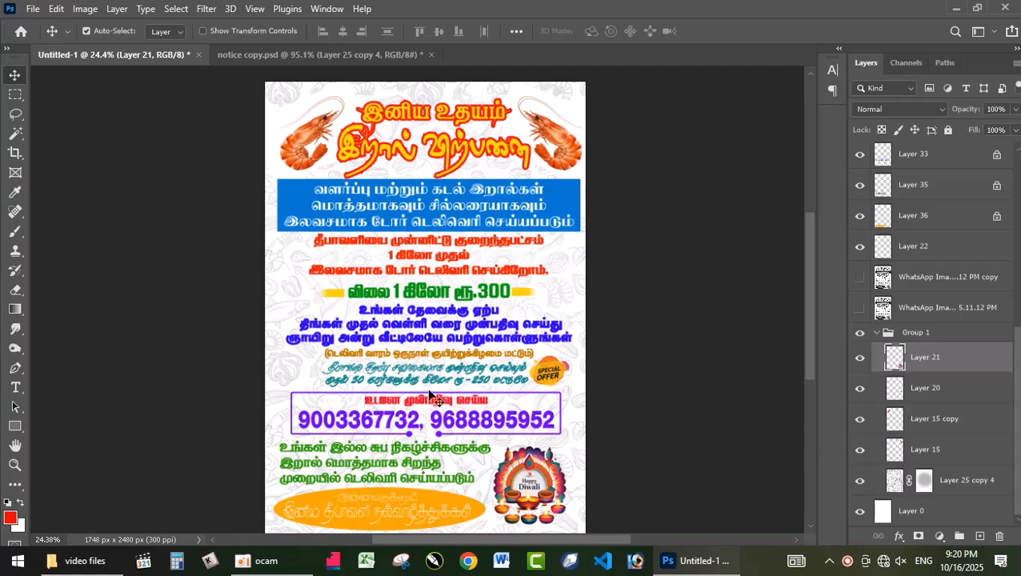
scroll(449, 453, up, 2)
scroll(451, 453, up, 1)
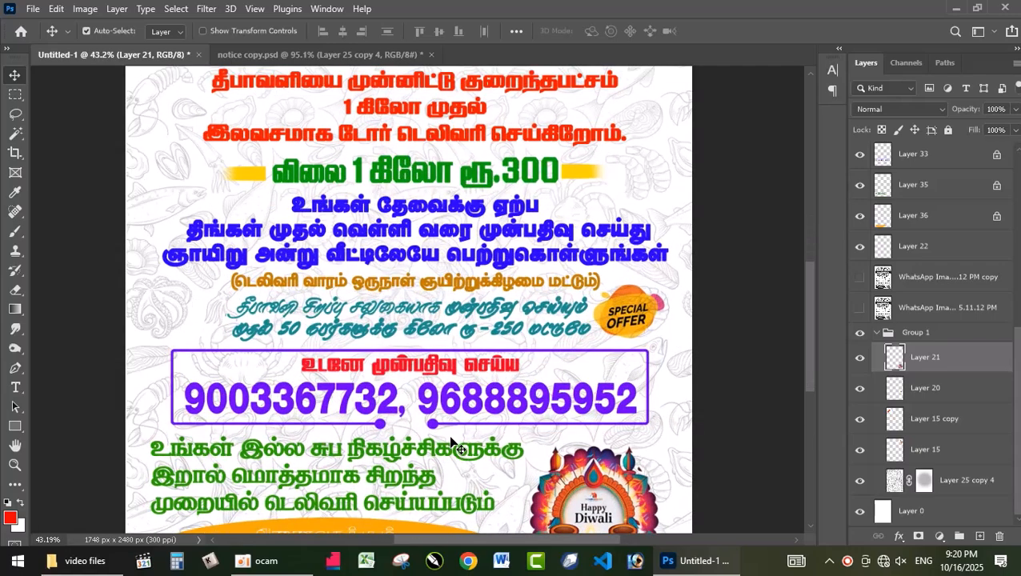
scroll(568, 368, up, 1)
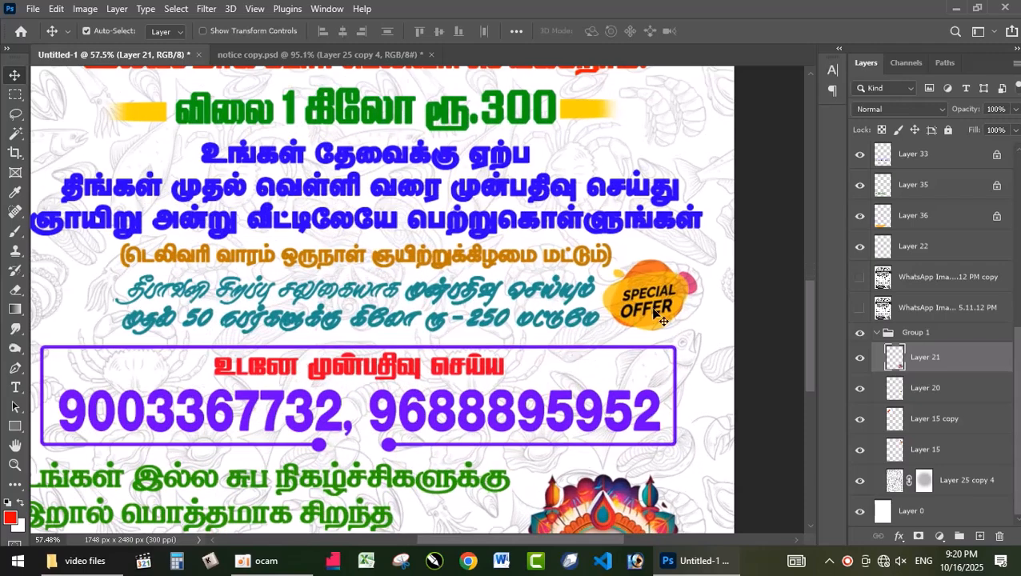
scroll(654, 314, up, 1)
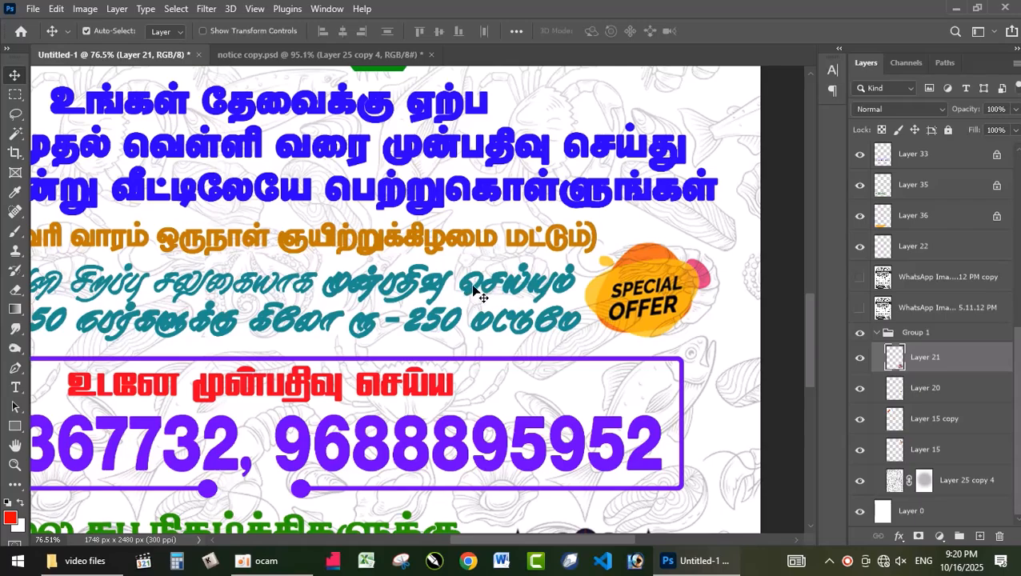
scroll(478, 289, down, 2)
scroll(484, 293, down, 2)
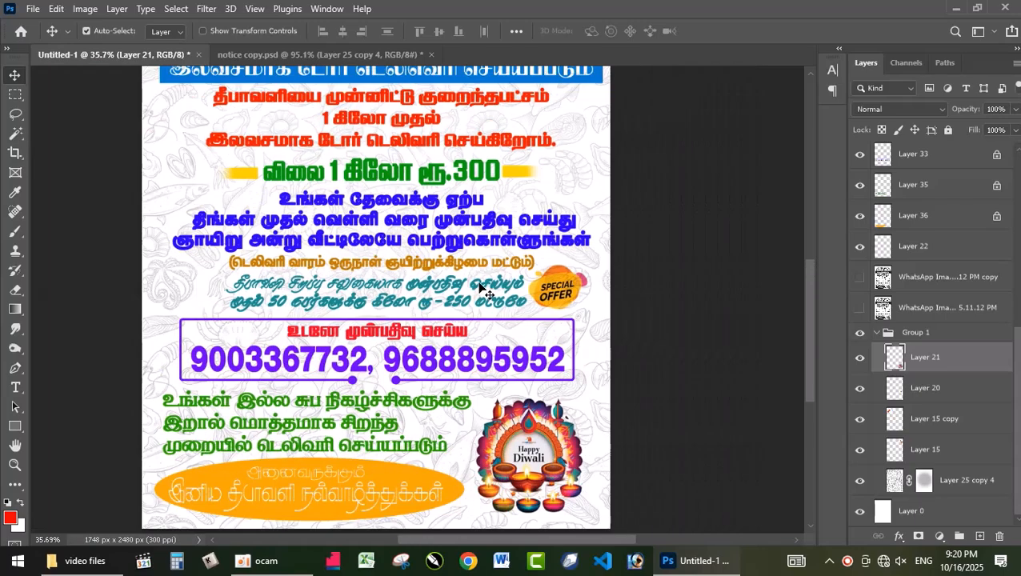
drag(809, 362, 819, 276)
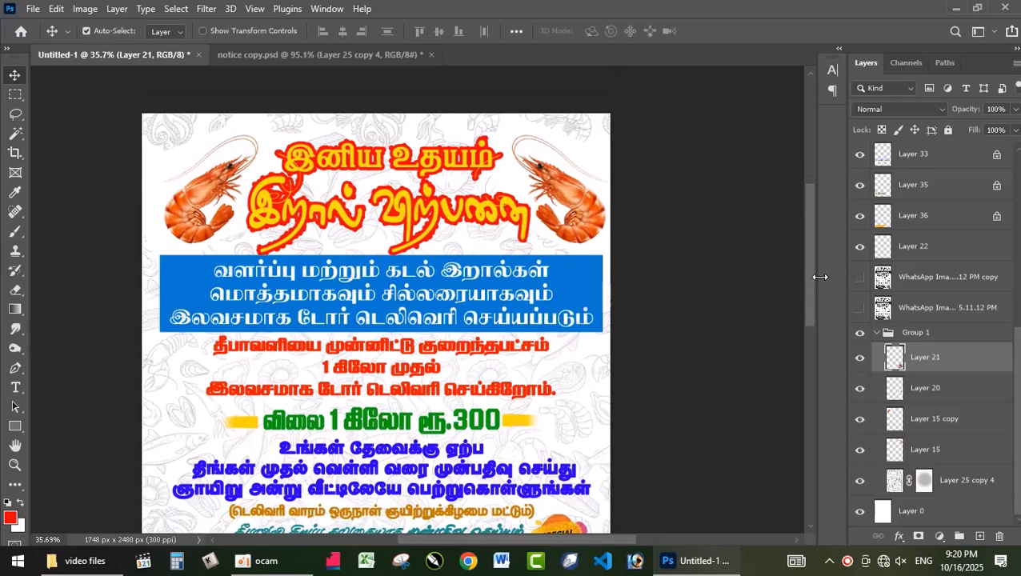